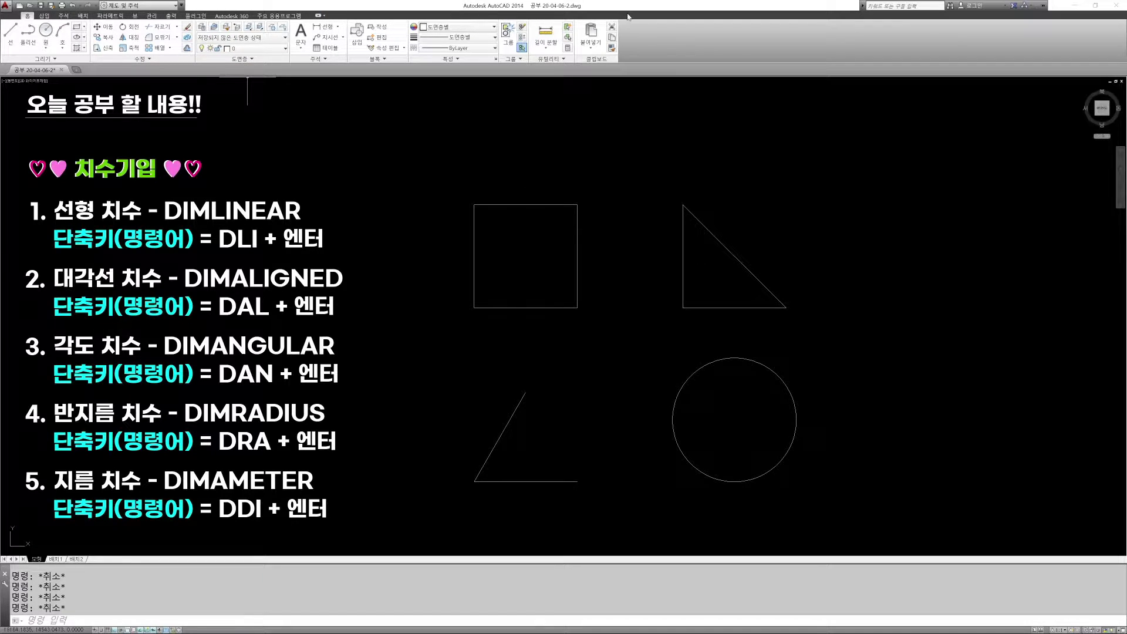
Examine the interface display options and the list of available dimension types, including the annotation tools.
right_click(485, 16)
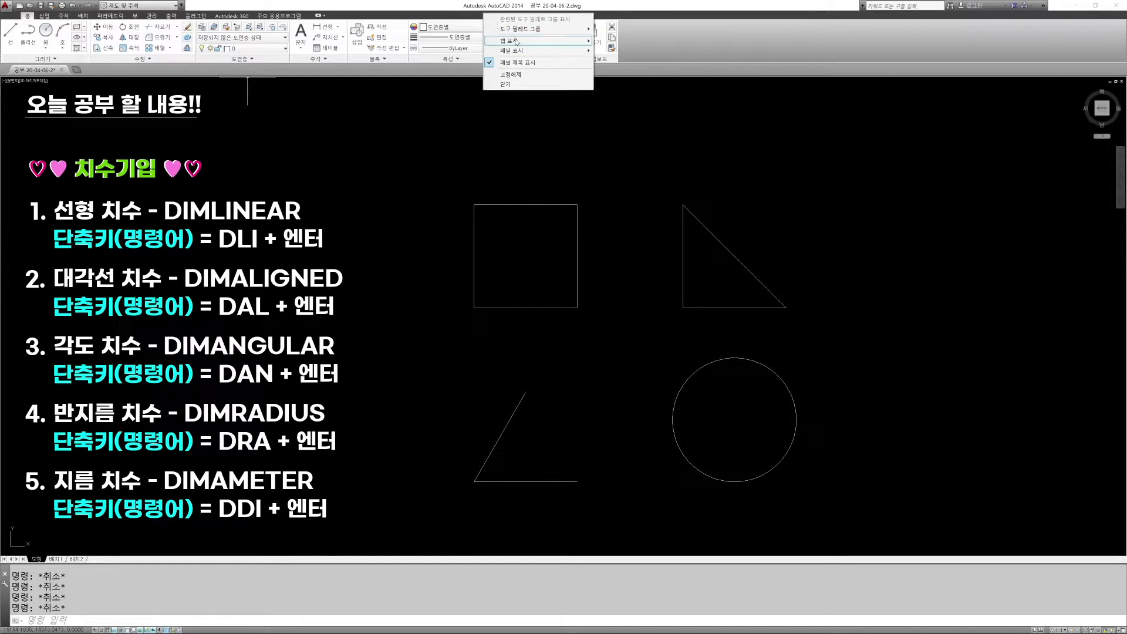
mouse_move(518, 41)
click(436, 17)
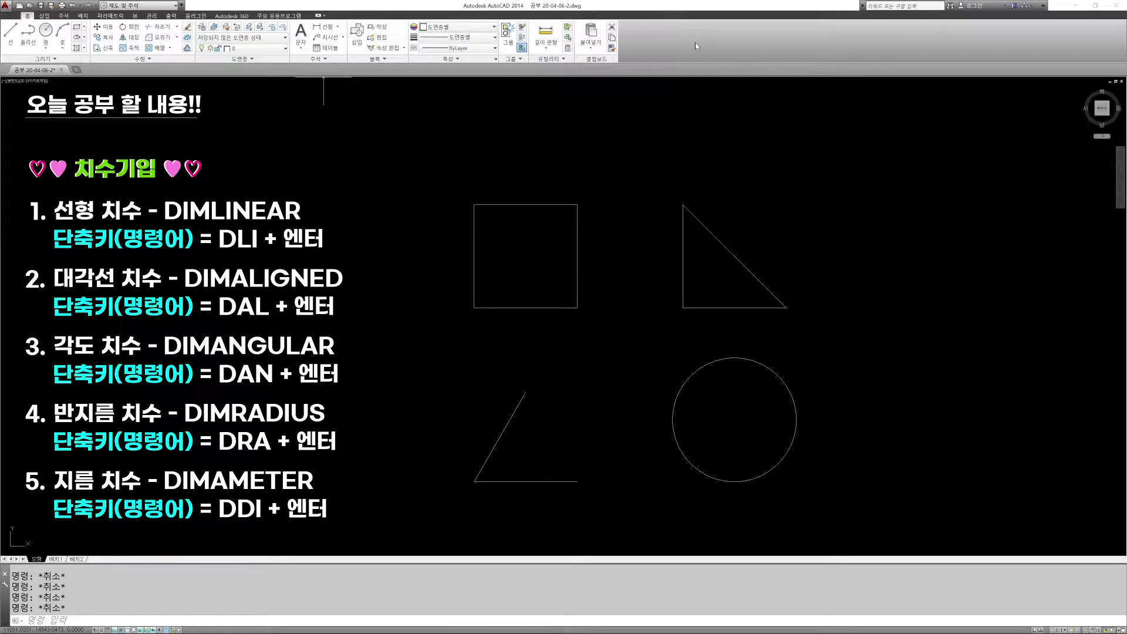
right_click(657, 40)
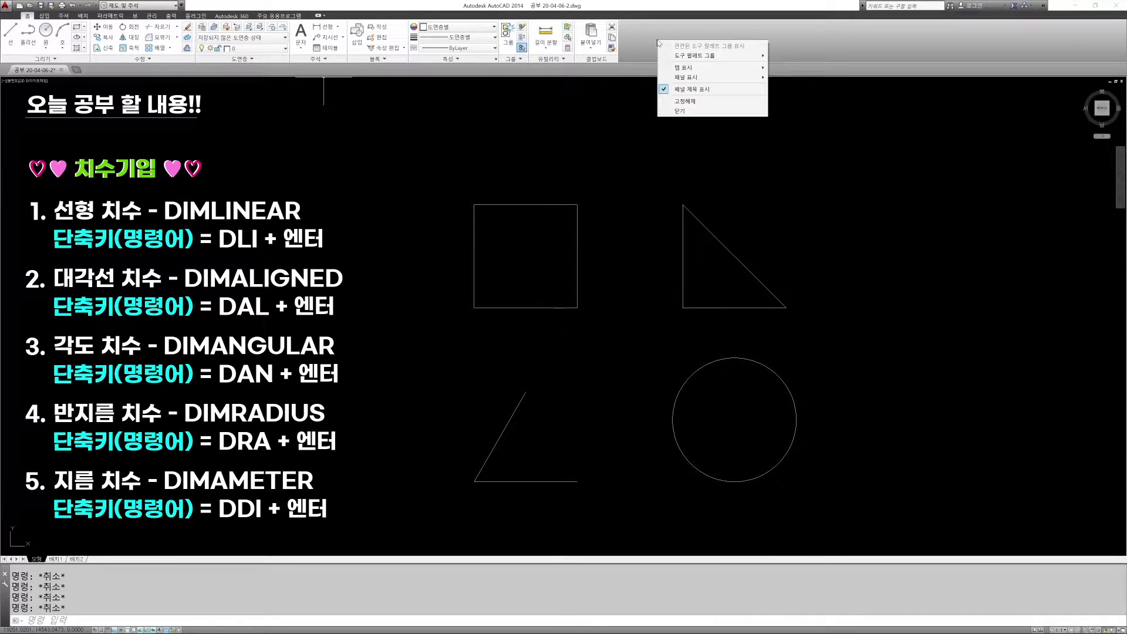
mouse_move(694, 78)
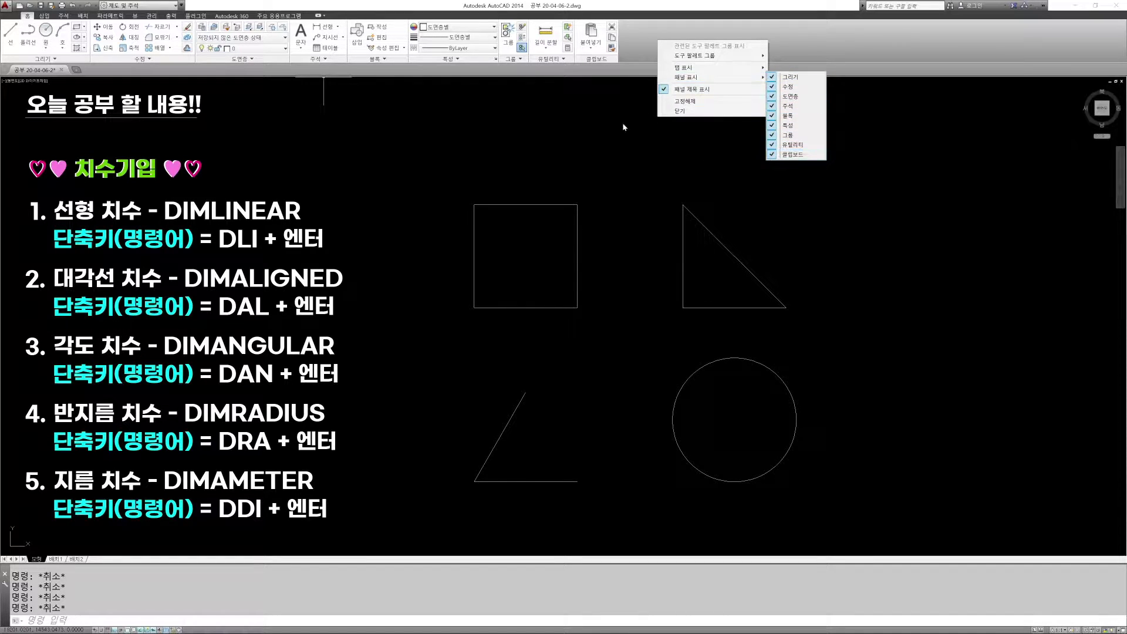
click(588, 75)
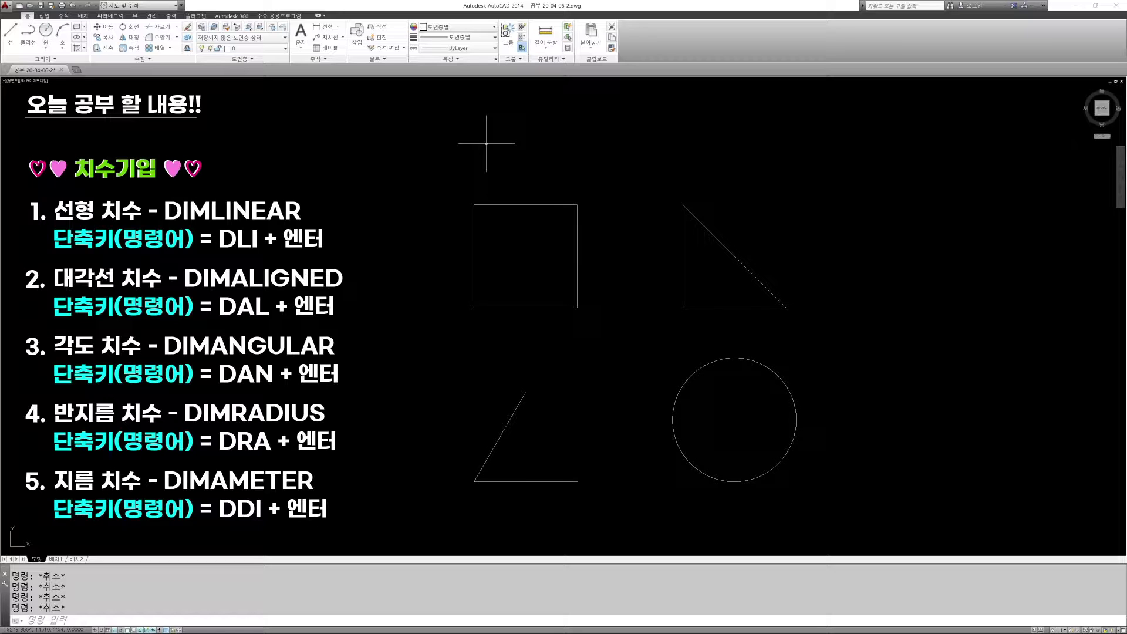
click(337, 29)
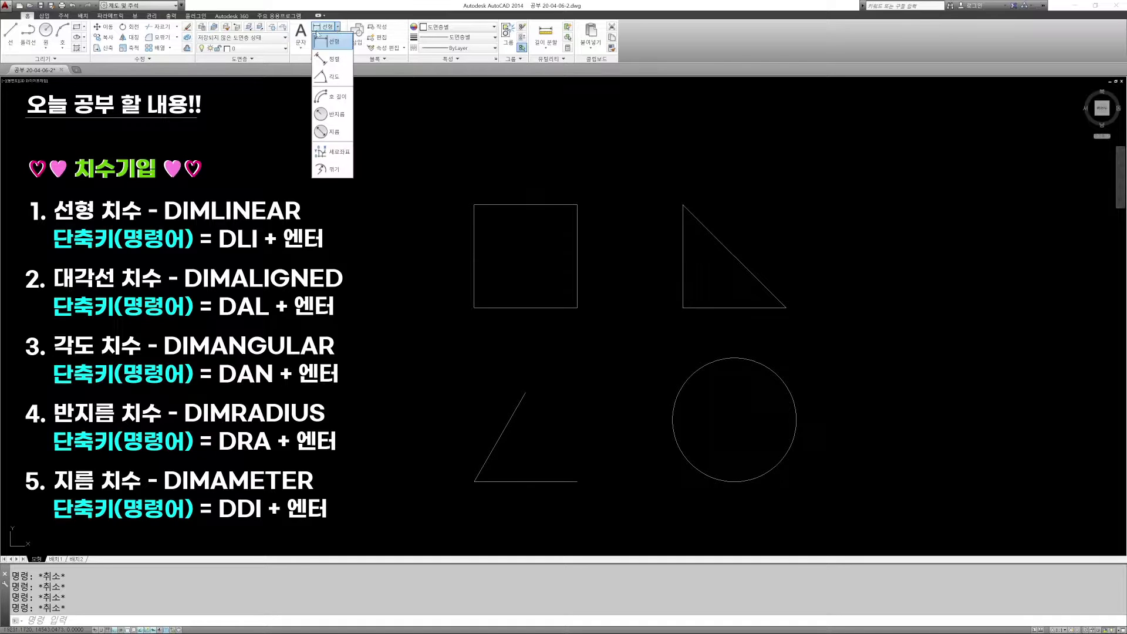
click(418, 73)
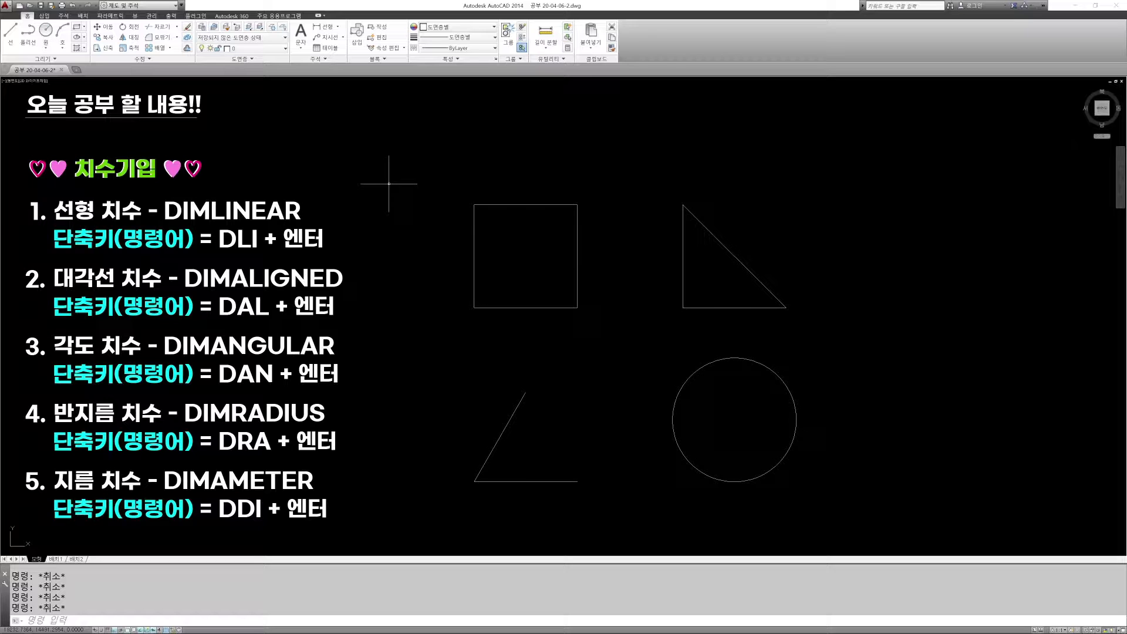
click(337, 27)
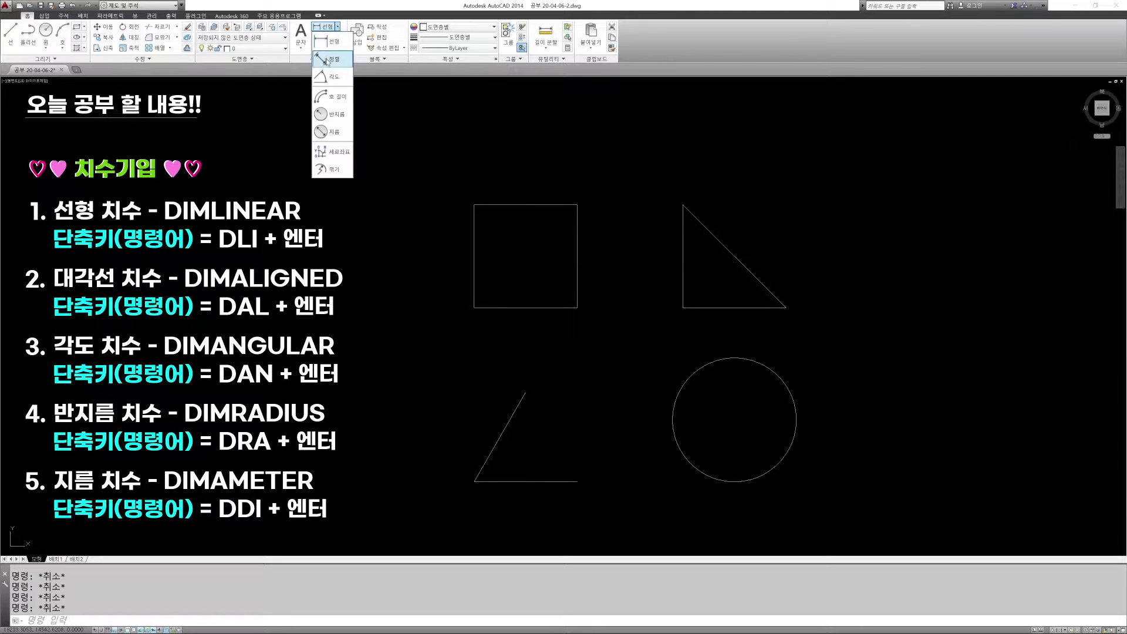
click(418, 78)
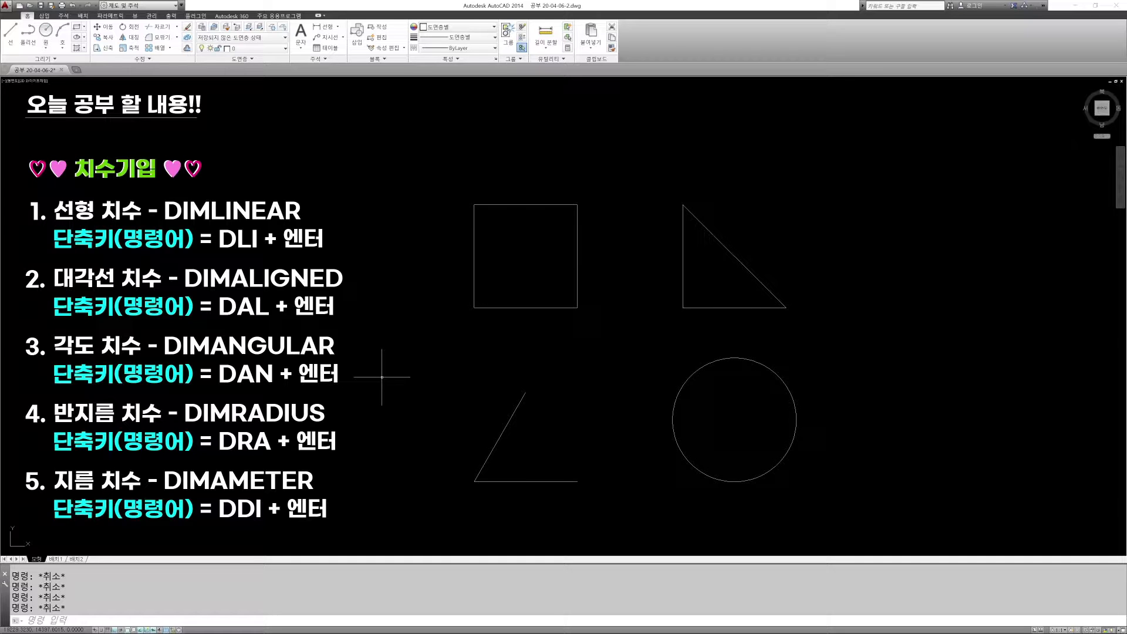
click(337, 27)
click(63, 17)
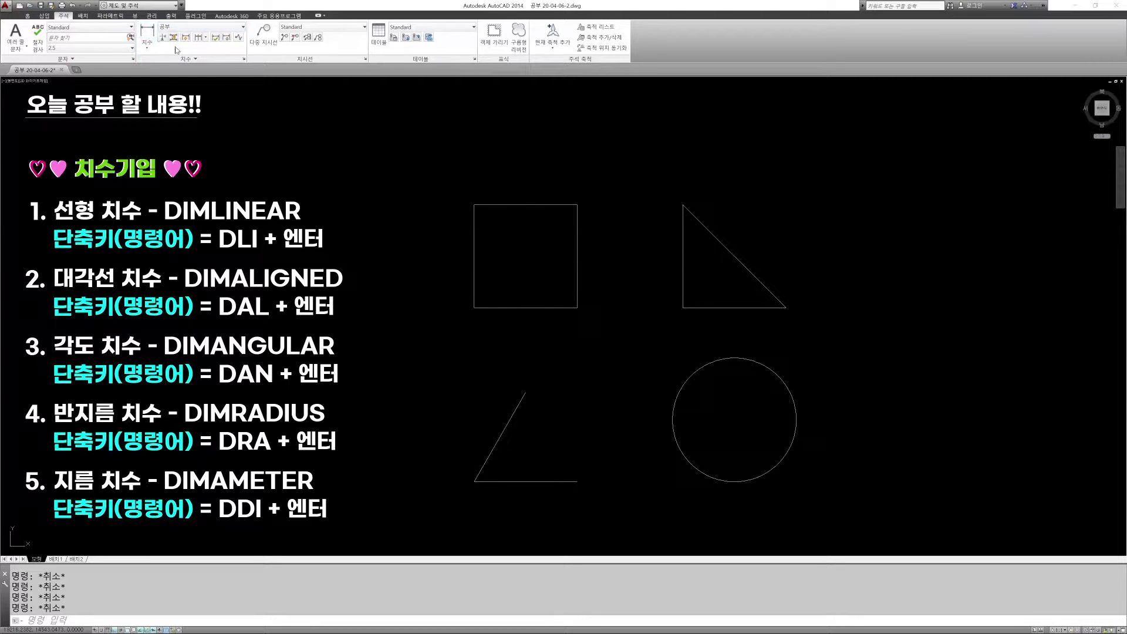
click(27, 16)
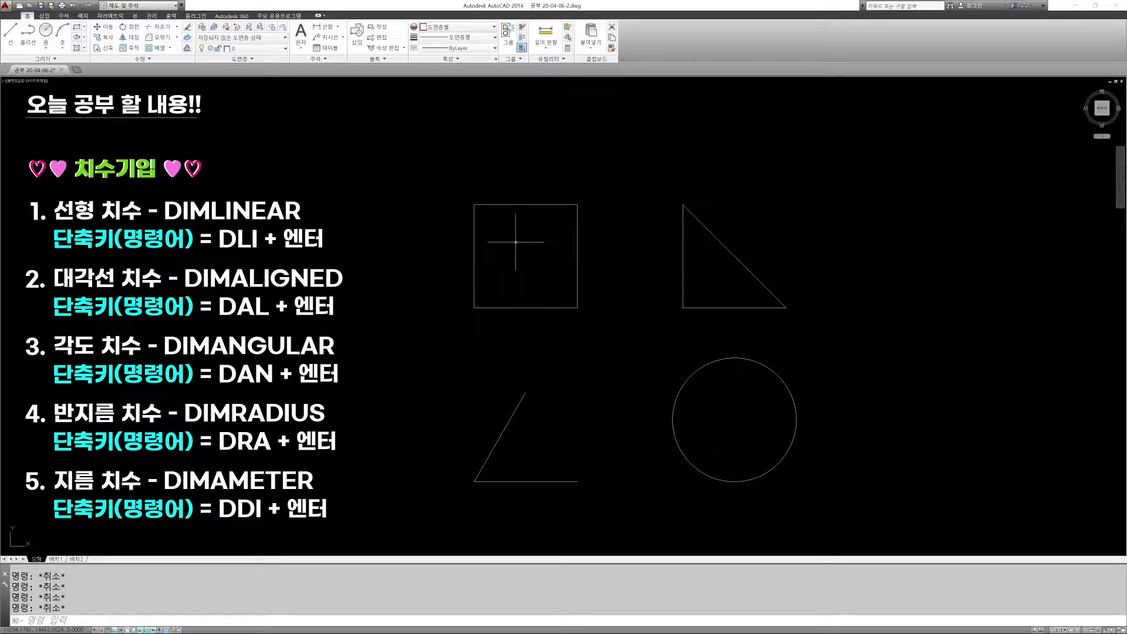
Add a linear dimension to the square's top edge using its two upper corners, placed above the square.
text(DLI)
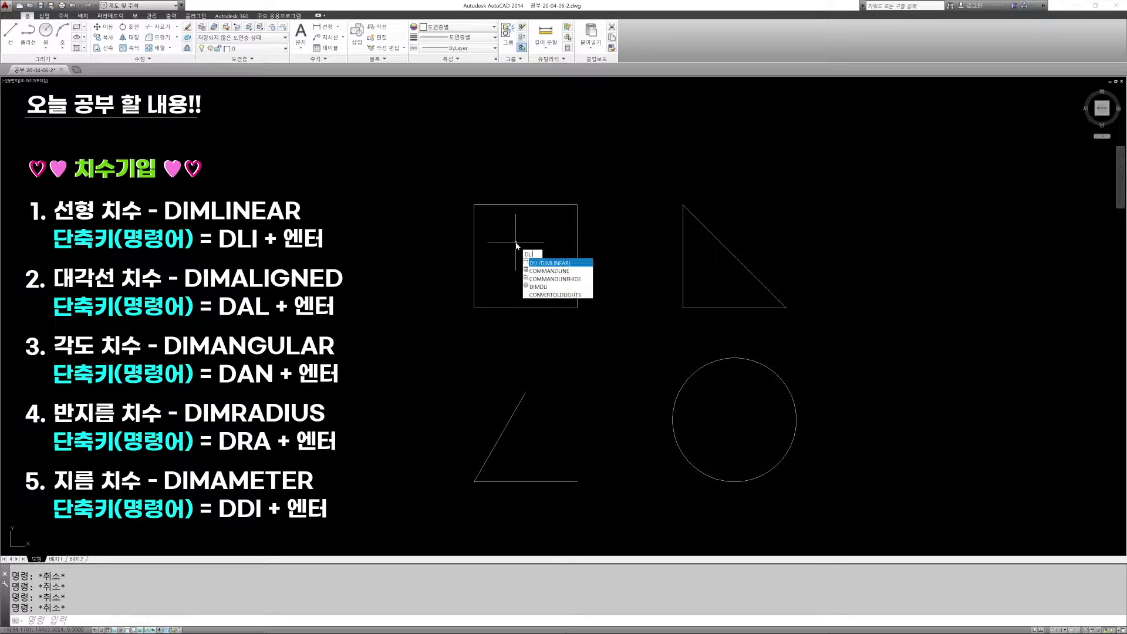
key(Return)
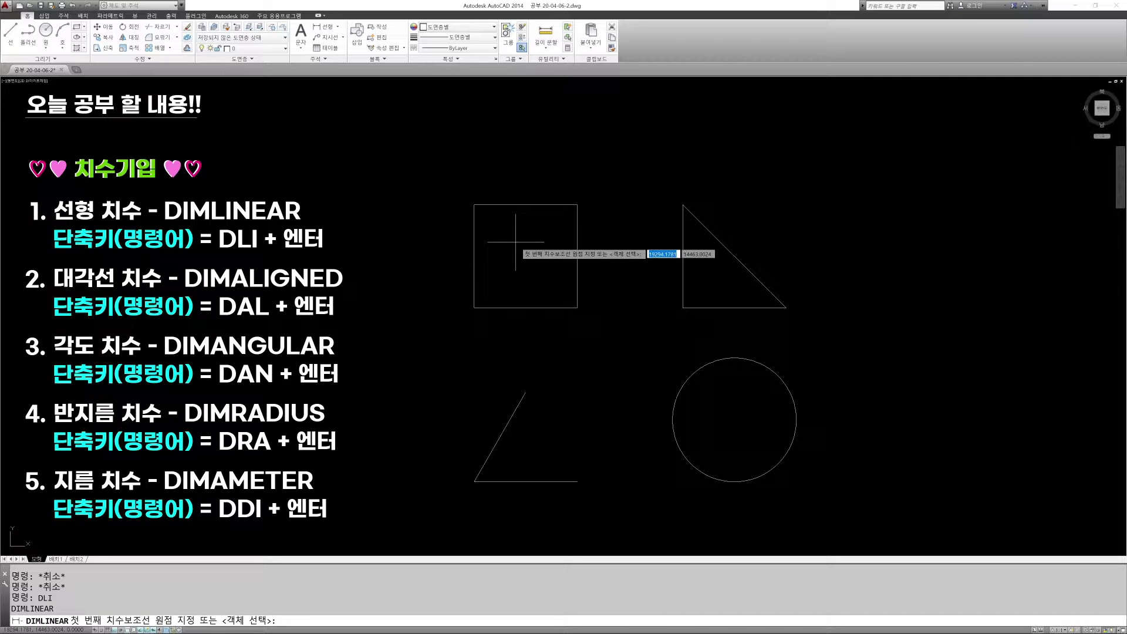
click(474, 204)
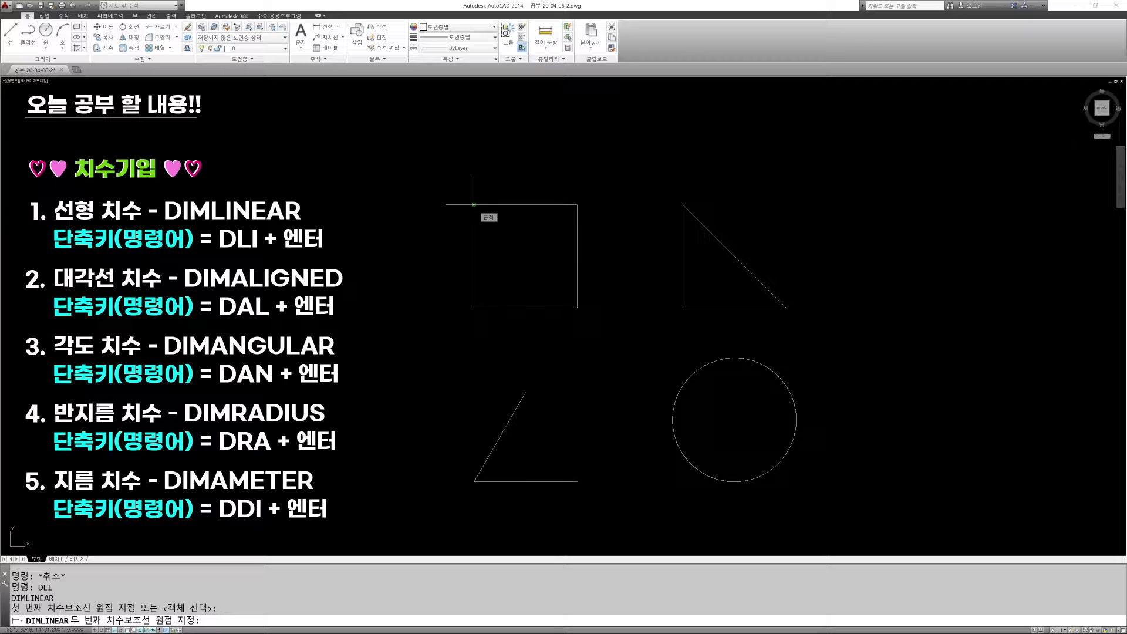
click(577, 204)
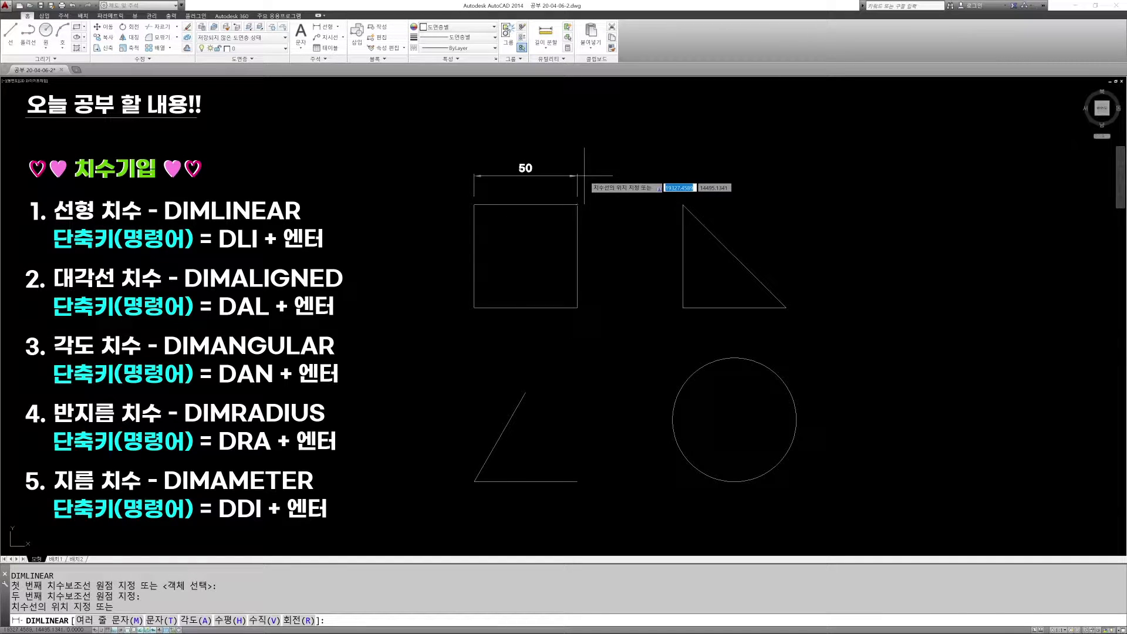
click(584, 175)
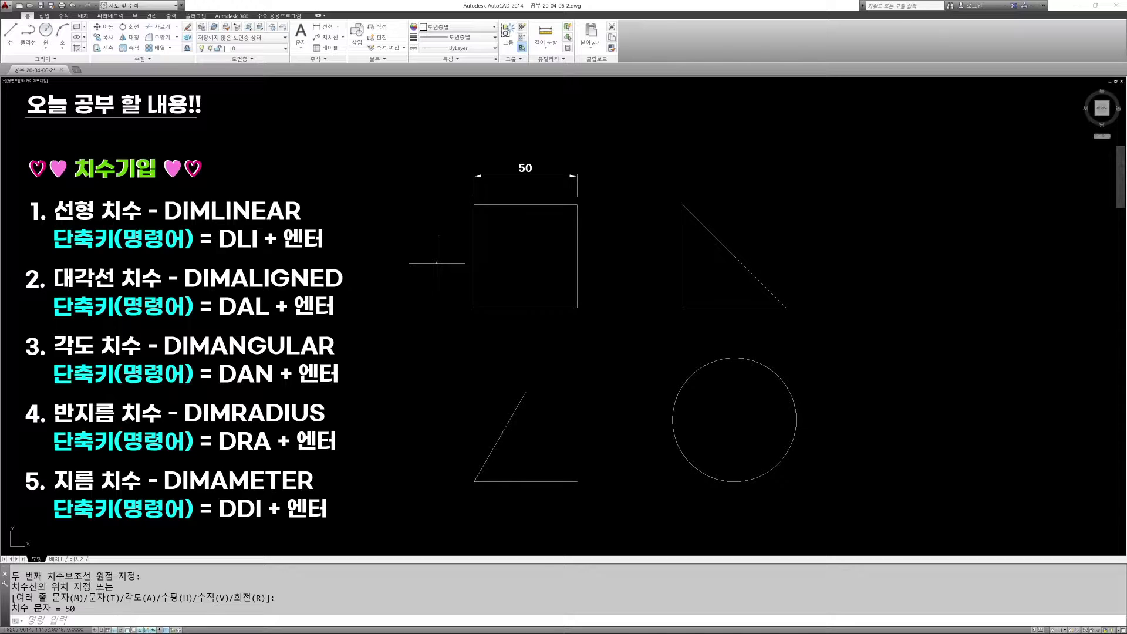
Add a vertical linear dimension to the square's left edge from corner to corner, placed outside the square.
text(DLI)
key(Return)
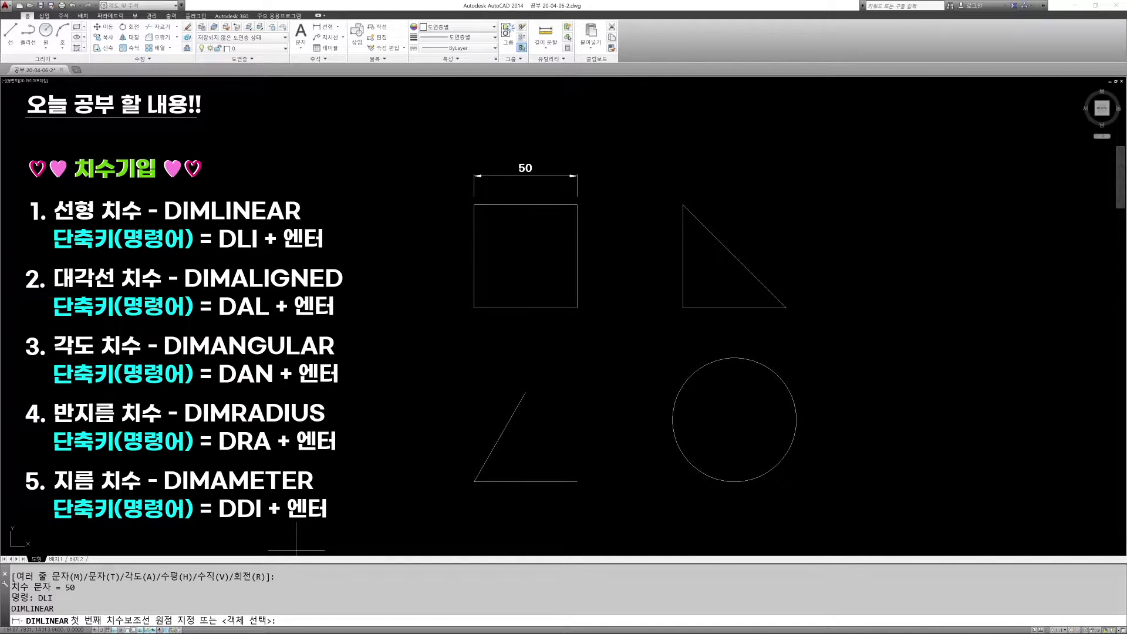
click(474, 205)
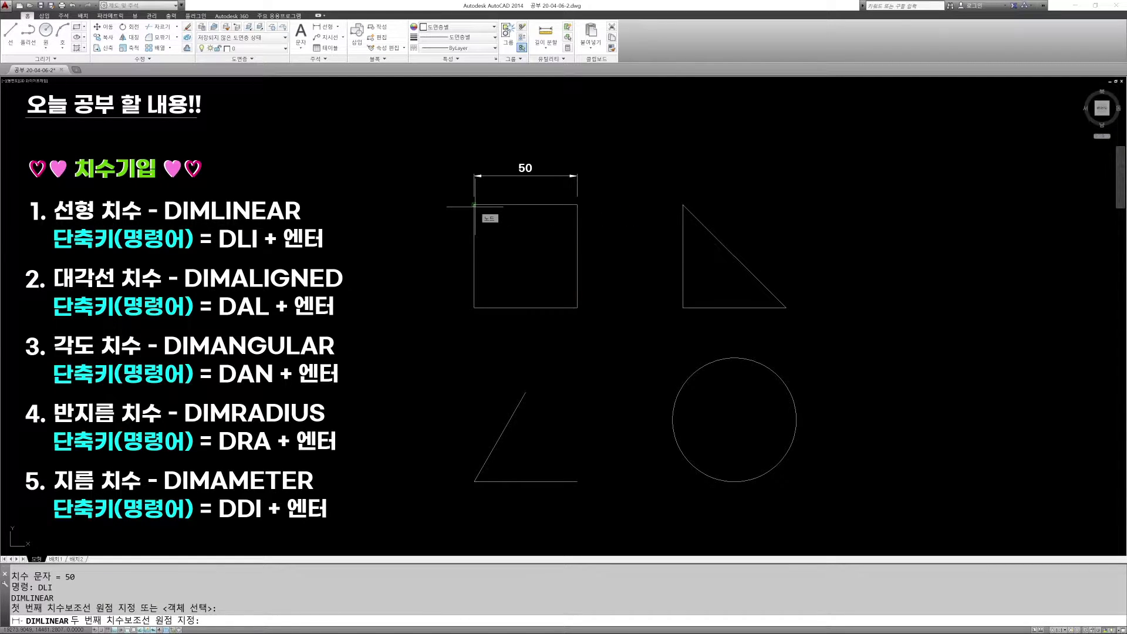
click(474, 307)
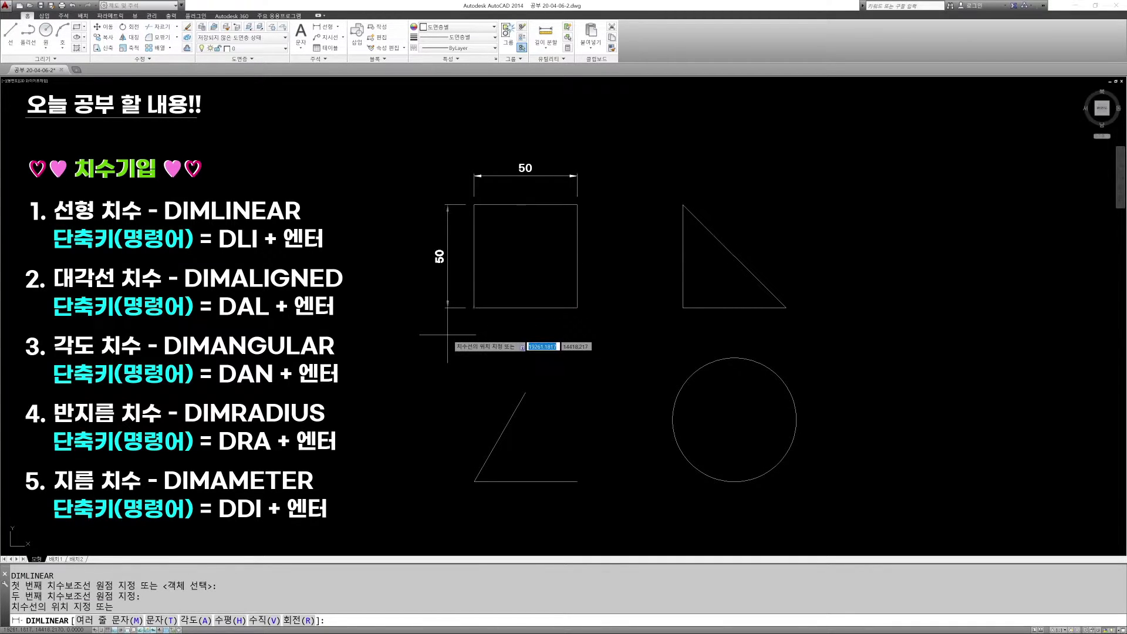
click(448, 334)
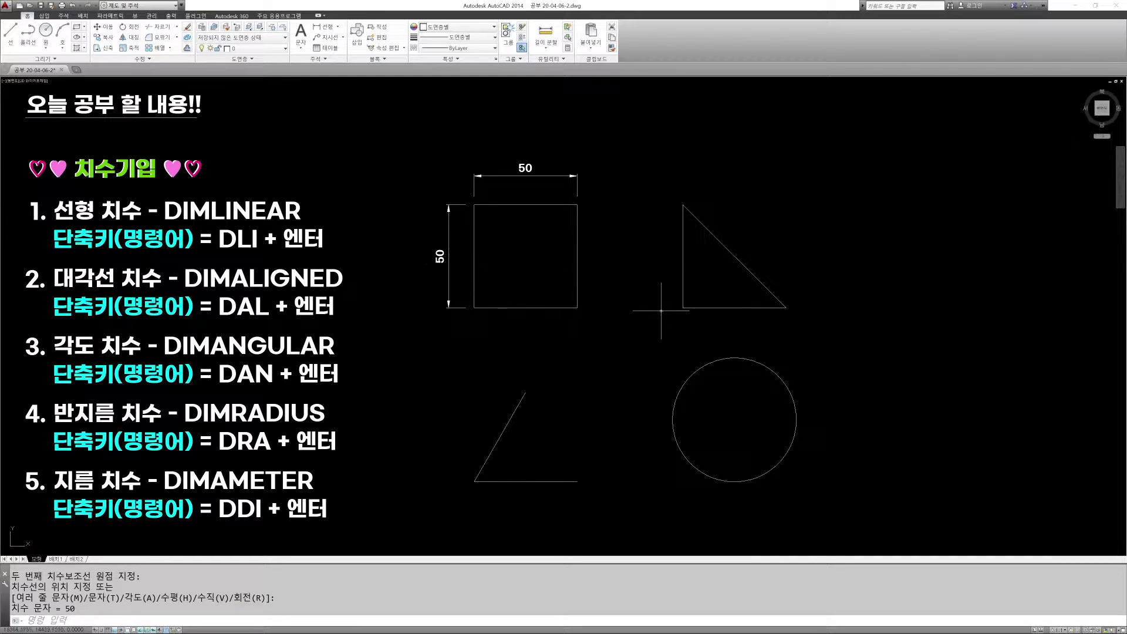
text(DLI)
key(Return)
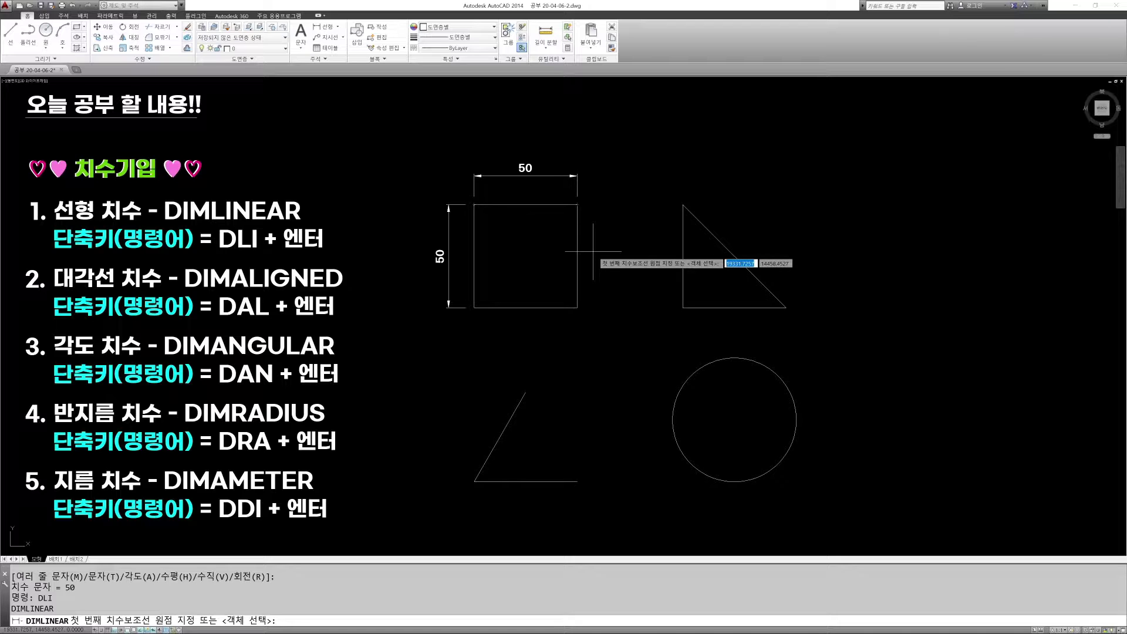
key(Escape)
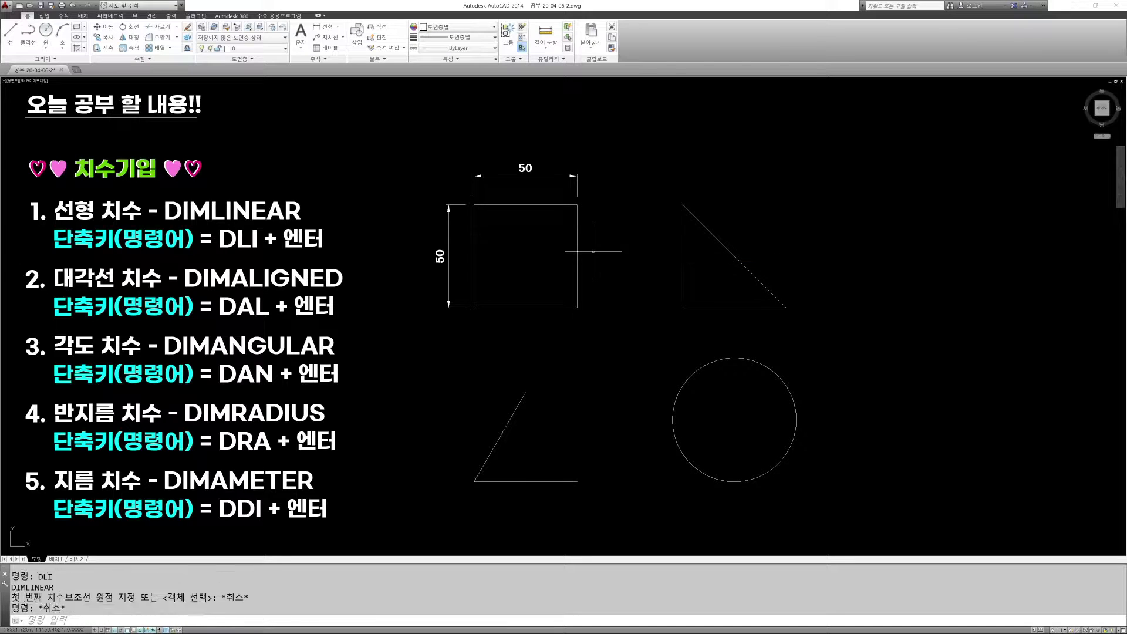
Add a linear dimension to the square's right edge with the object selection option, placed outside the square.
text(DLI)
key(Return)
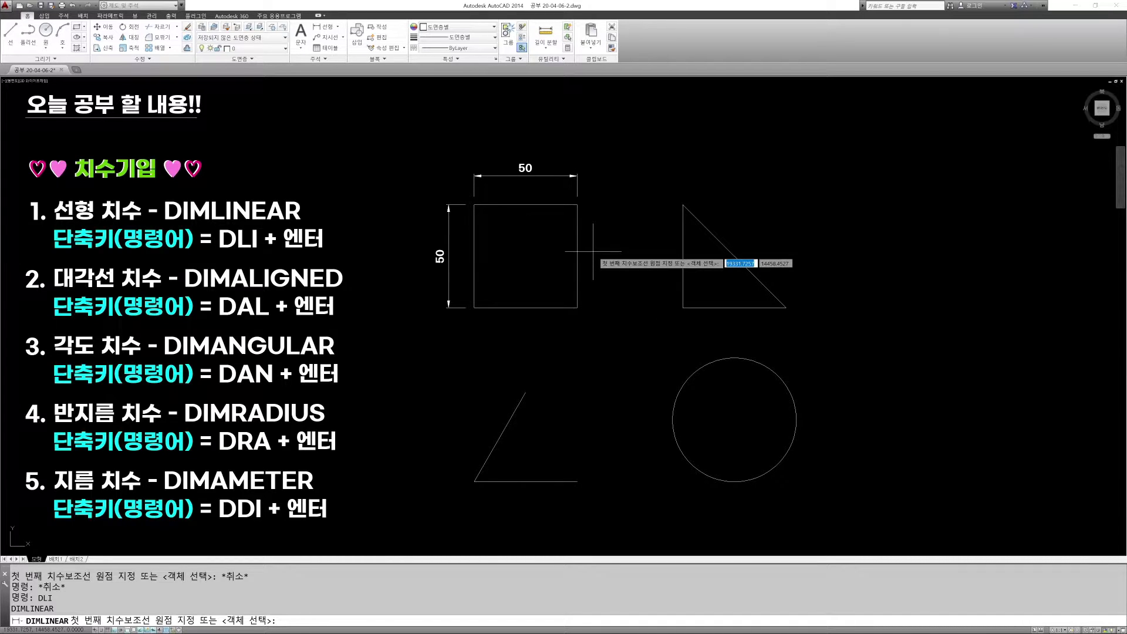
key(Return)
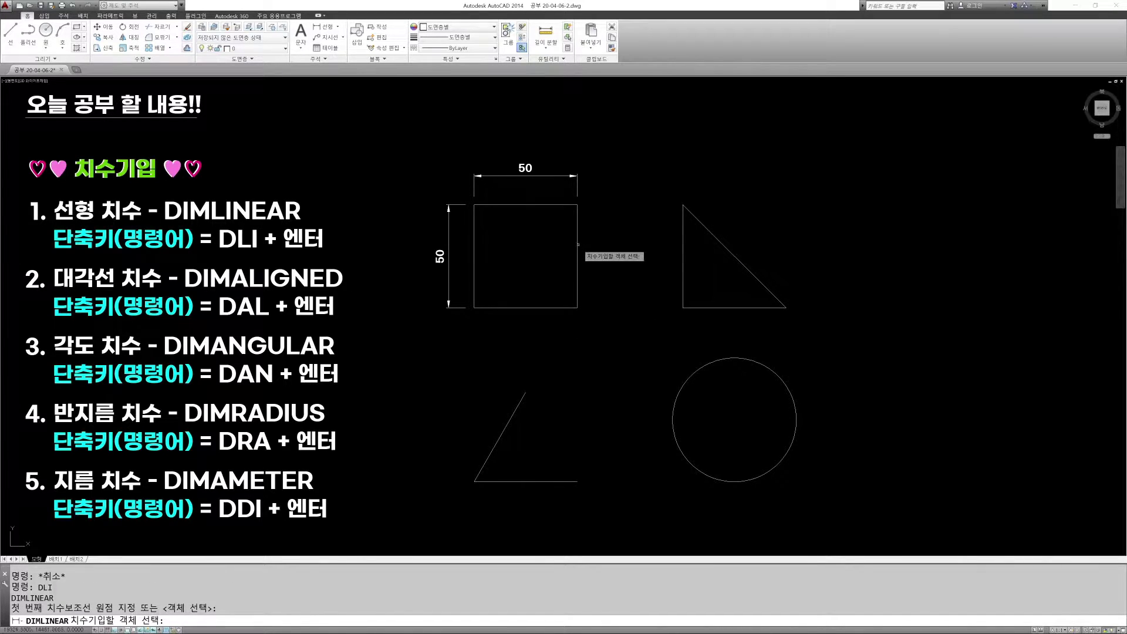
click(577, 244)
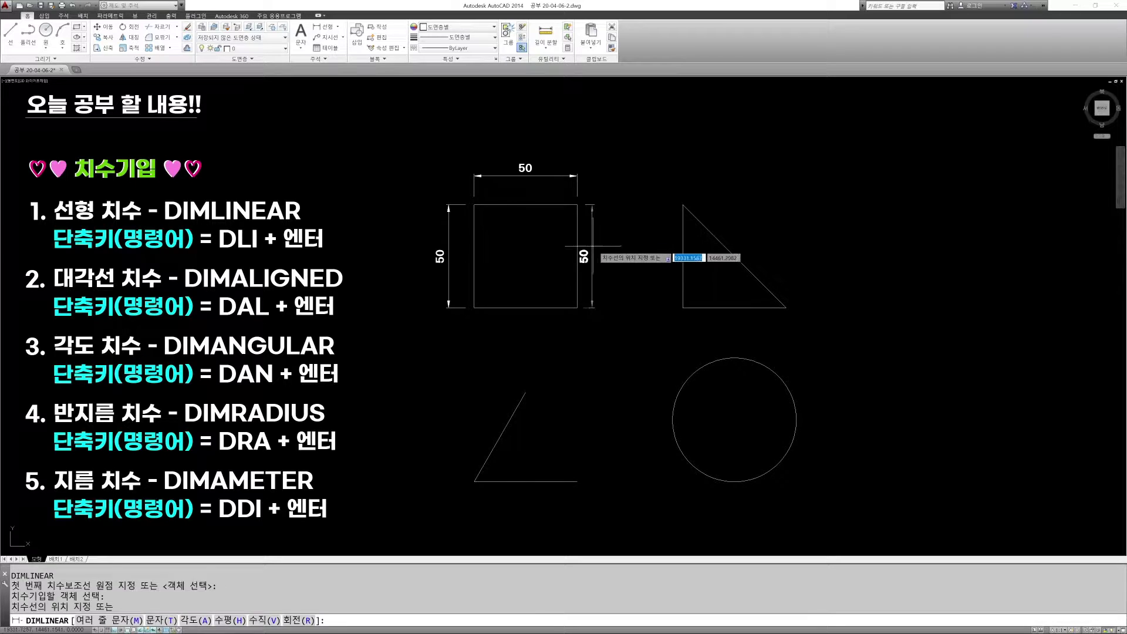
click(613, 250)
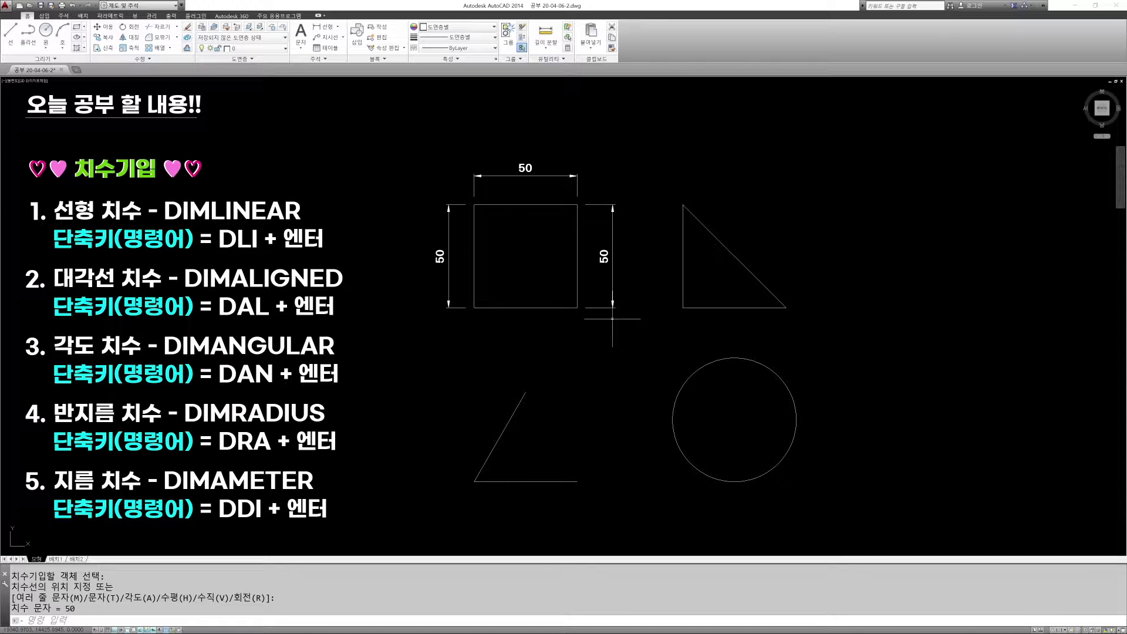
Erase the three linear dimensions around the square.
key(Return)
click(637, 328)
click(608, 186)
key(Return)
key(Return)
click(597, 181)
click(430, 129)
key(Return)
key(Return)
click(455, 320)
click(428, 250)
key(Return)
key(Escape)
key(Escape)
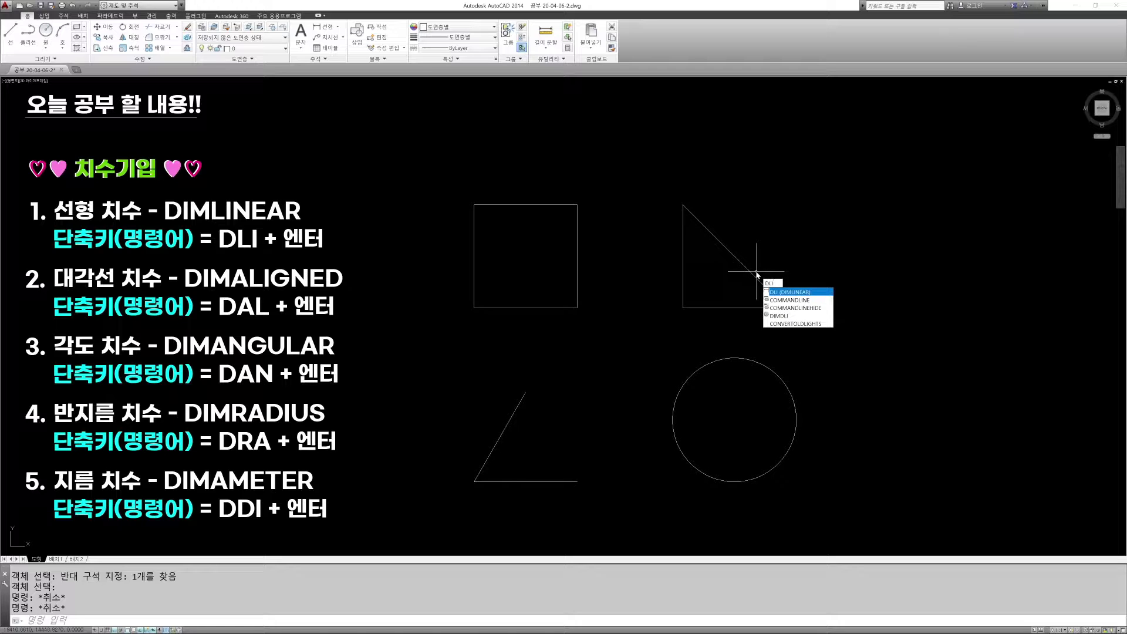
Add a horizontal linear dimension between the two ends of the triangle's sloped side, placed above the triangle.
key(Return)
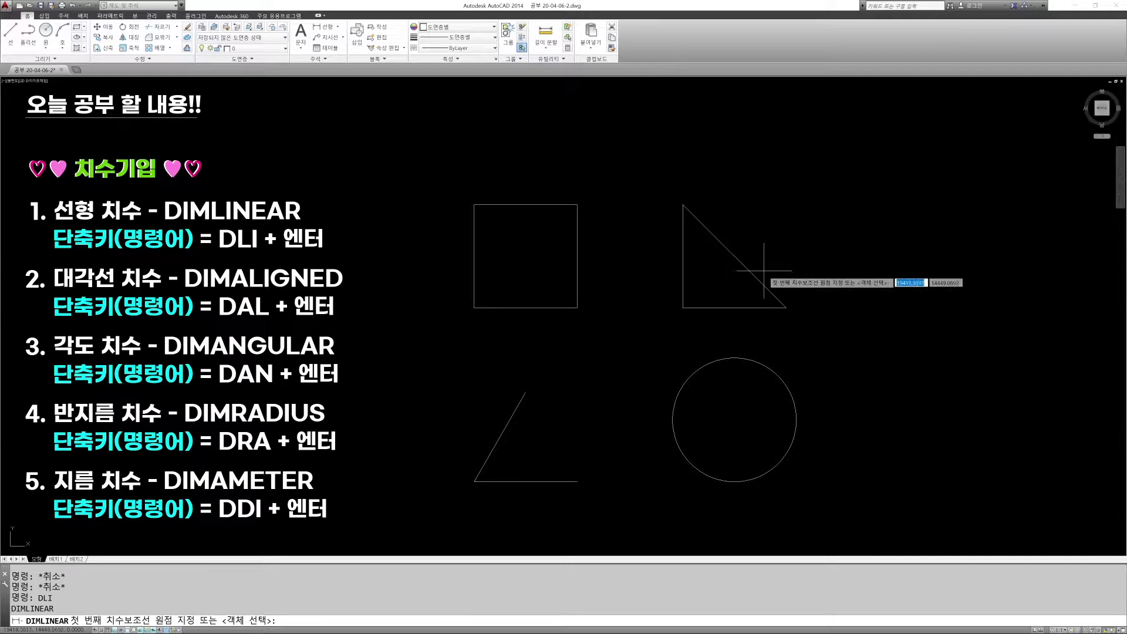
click(683, 205)
click(786, 307)
click(766, 164)
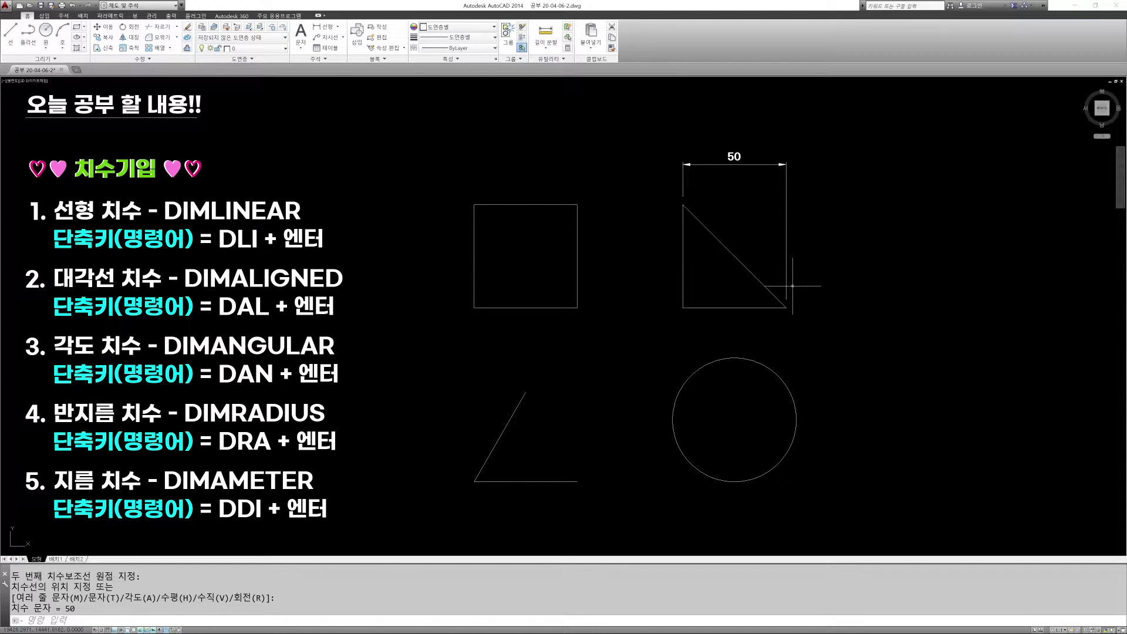
Erase the horizontal linear dimension above the triangle.
key(Escape)
key(Escape)
text(E)
key(Return)
click(830, 198)
click(756, 142)
key(Return)
Add an aligned dimension along the triangle's sloped side between its two endpoints, placed outside the triangle.
text(D)
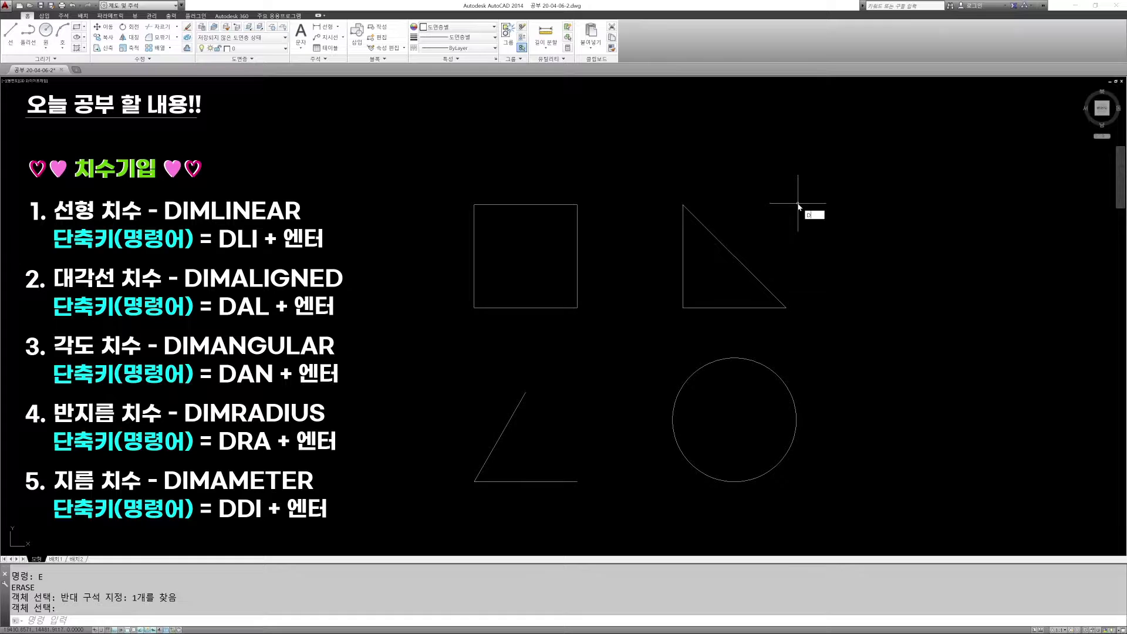
text(AL)
key(Return)
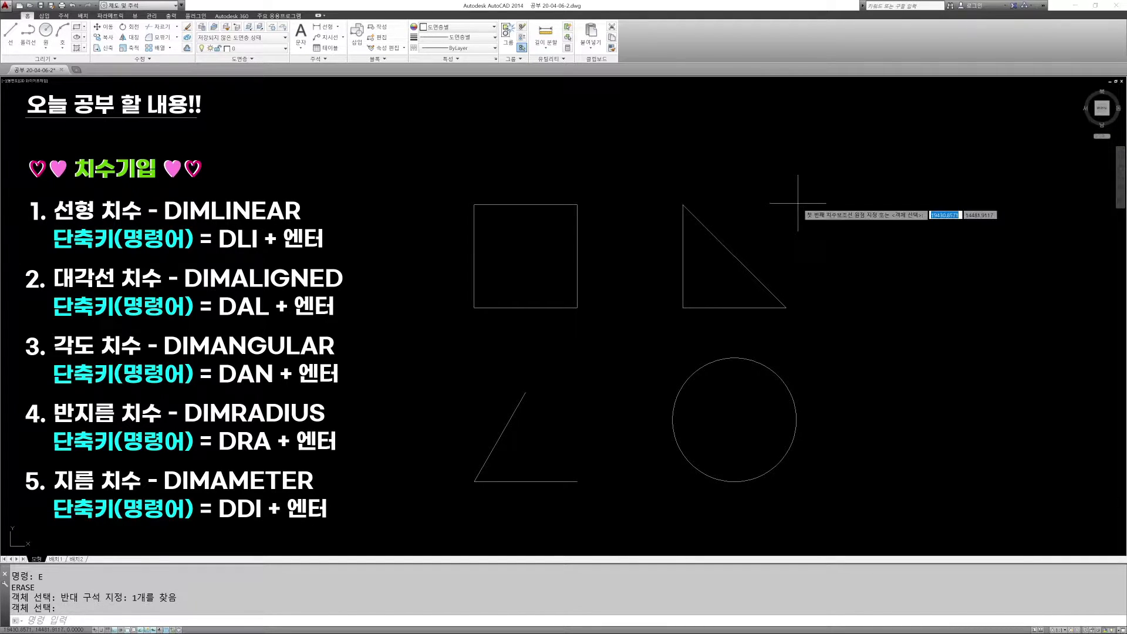
click(684, 205)
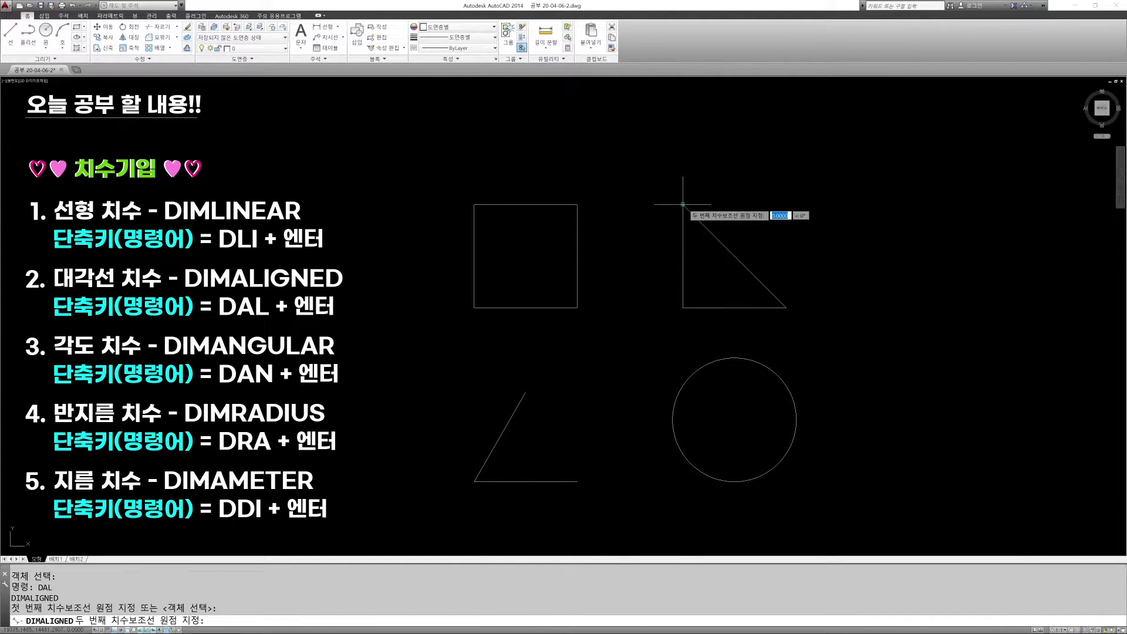
click(786, 308)
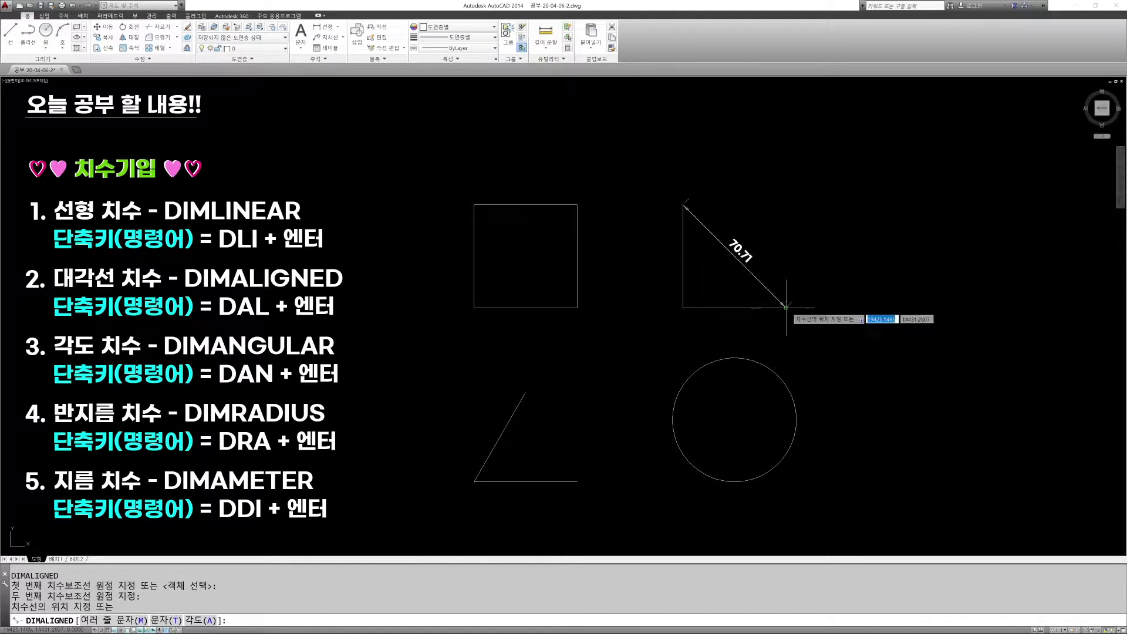
click(797, 274)
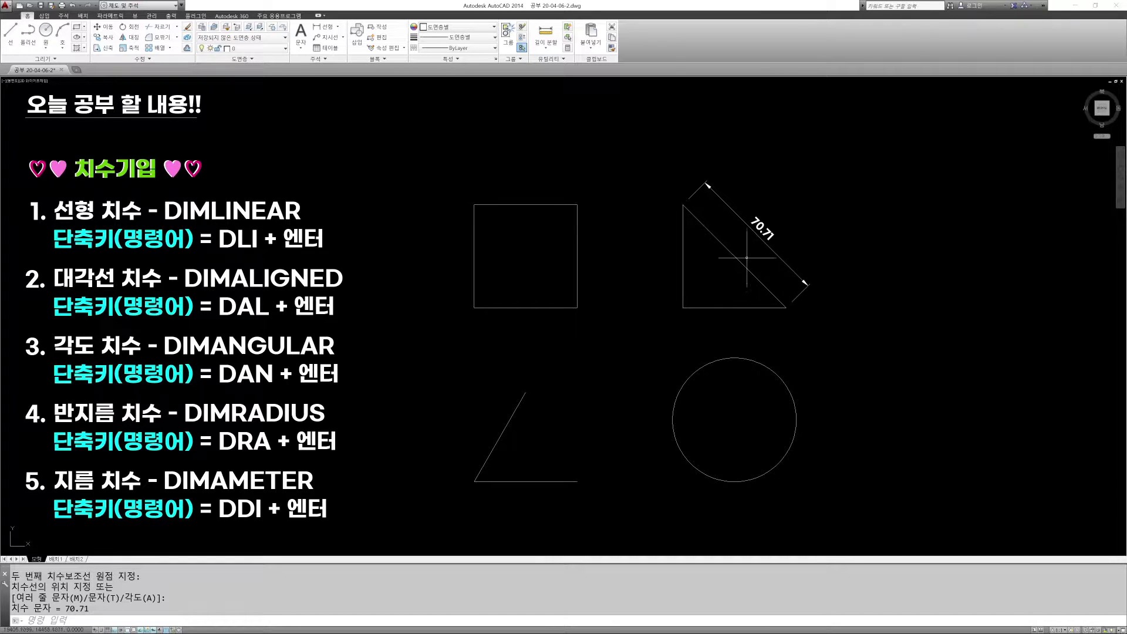
Erase the aligned dimension along the triangle's sloped side.
key(Escape)
text(e)
key(Return)
click(781, 241)
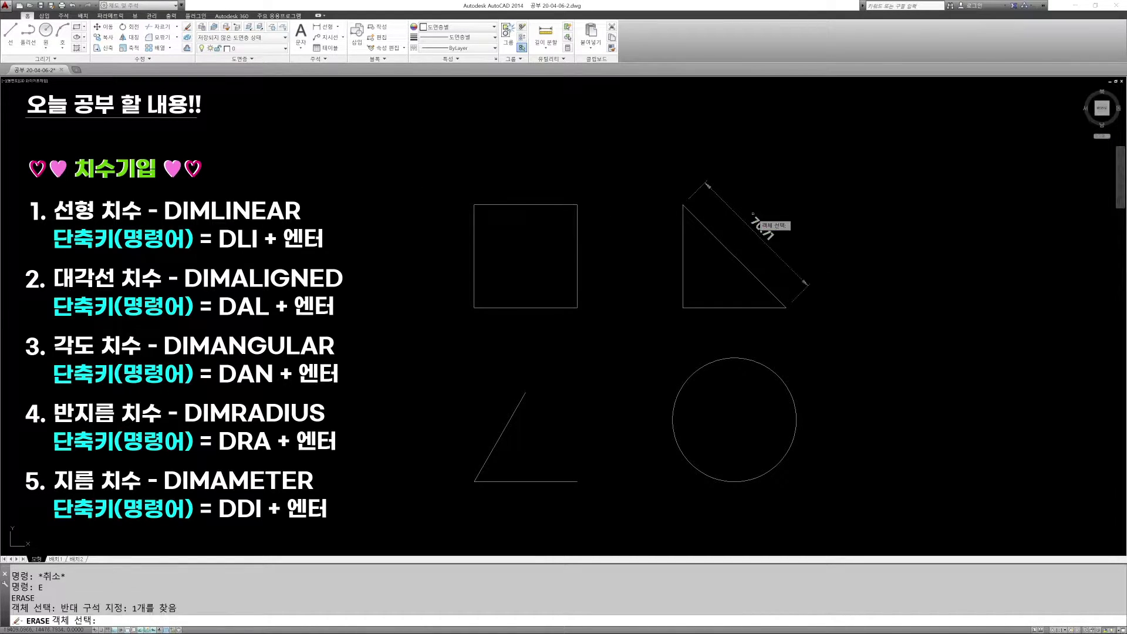
click(773, 230)
key(Return)
Add an aligned dimension to the triangle's sloped side by selecting the side itself as the object, placed outside the triangle.
text(DAL)
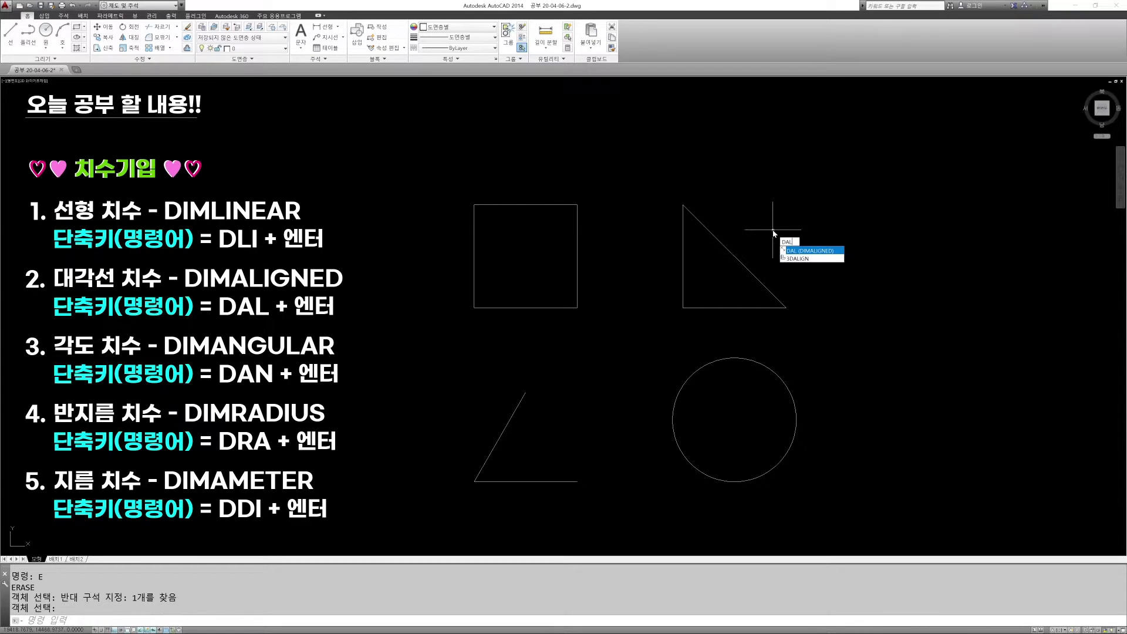
key(Return)
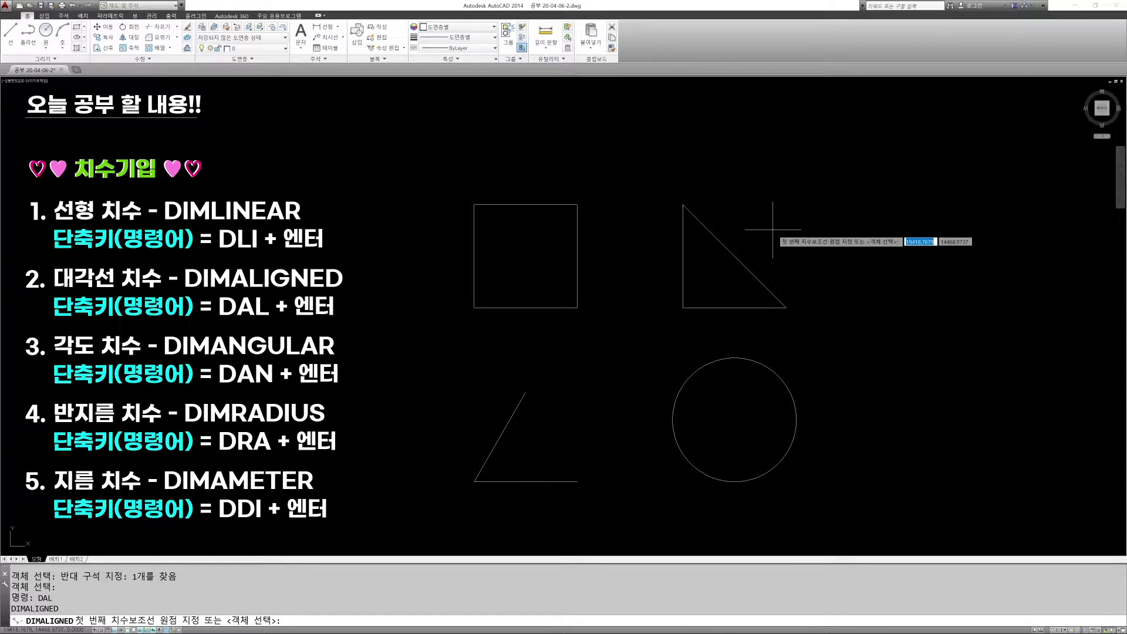
key(Return)
click(731, 252)
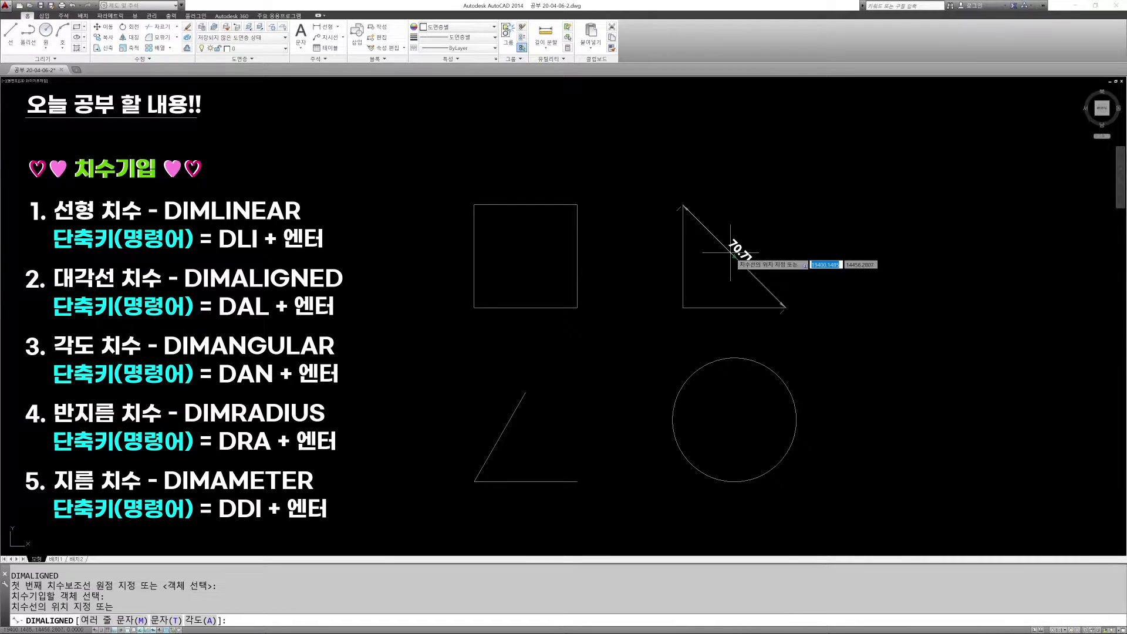
click(754, 234)
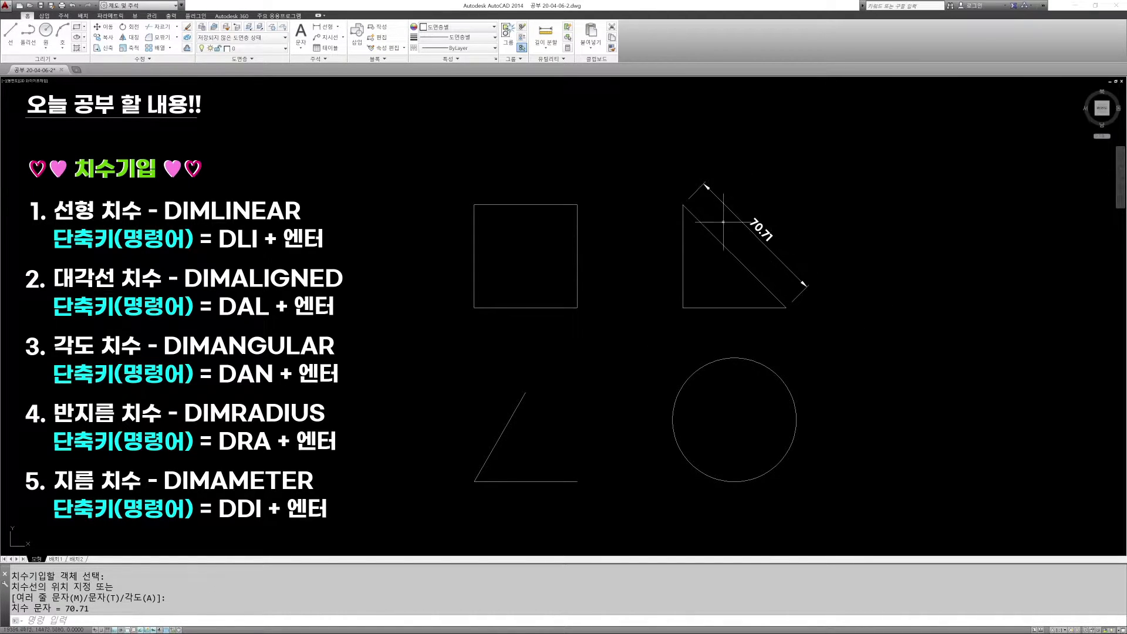
Erase the aligned dimension created by selecting the triangle's sloped side.
key(Escape)
key(Escape)
text(E)
key(Return)
click(802, 251)
click(757, 212)
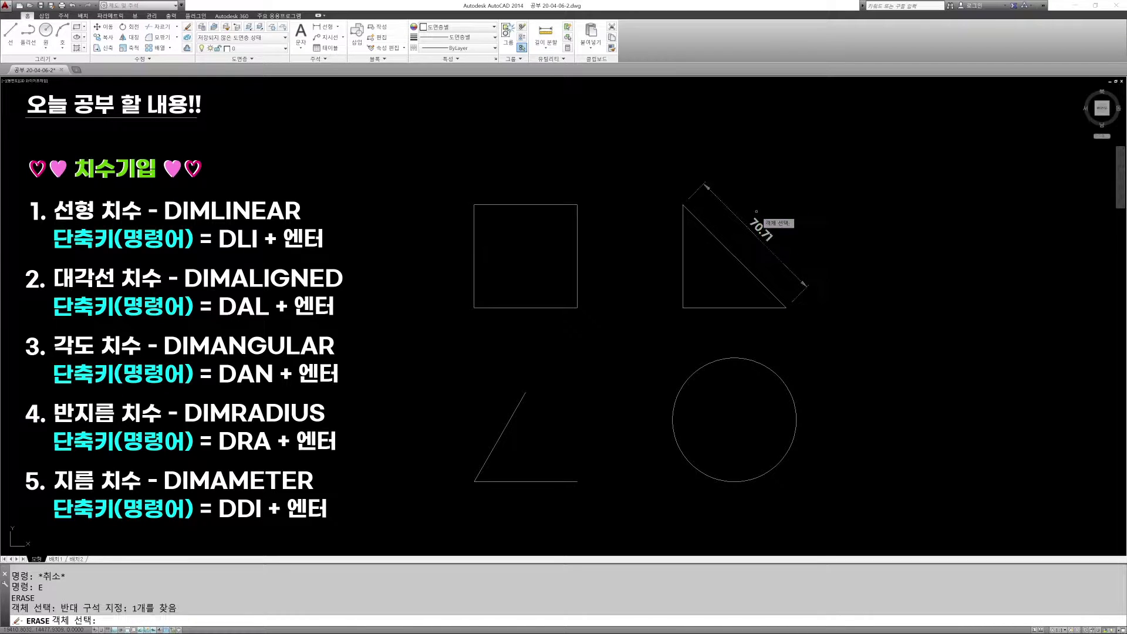
key(Return)
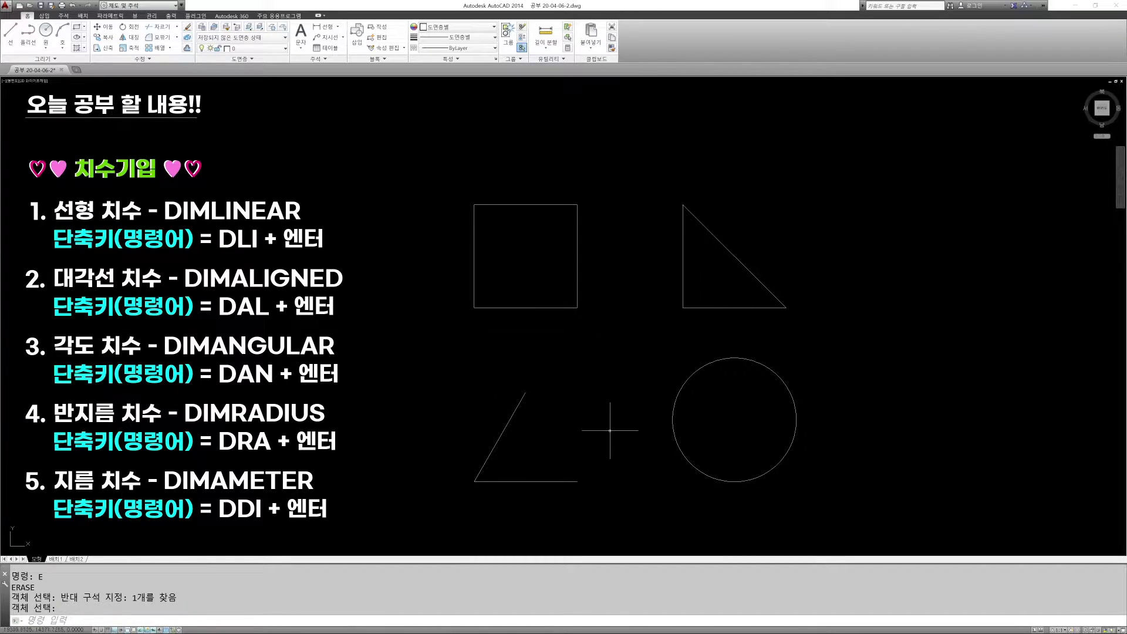
Erase the sloped line of the open angle figure below the square, keeping its horizontal line.
key(Escape)
key(Escape)
text(E)
key(Return)
click(548, 425)
click(497, 391)
key(Return)
key(Escape)
key(Escape)
key(Escape)
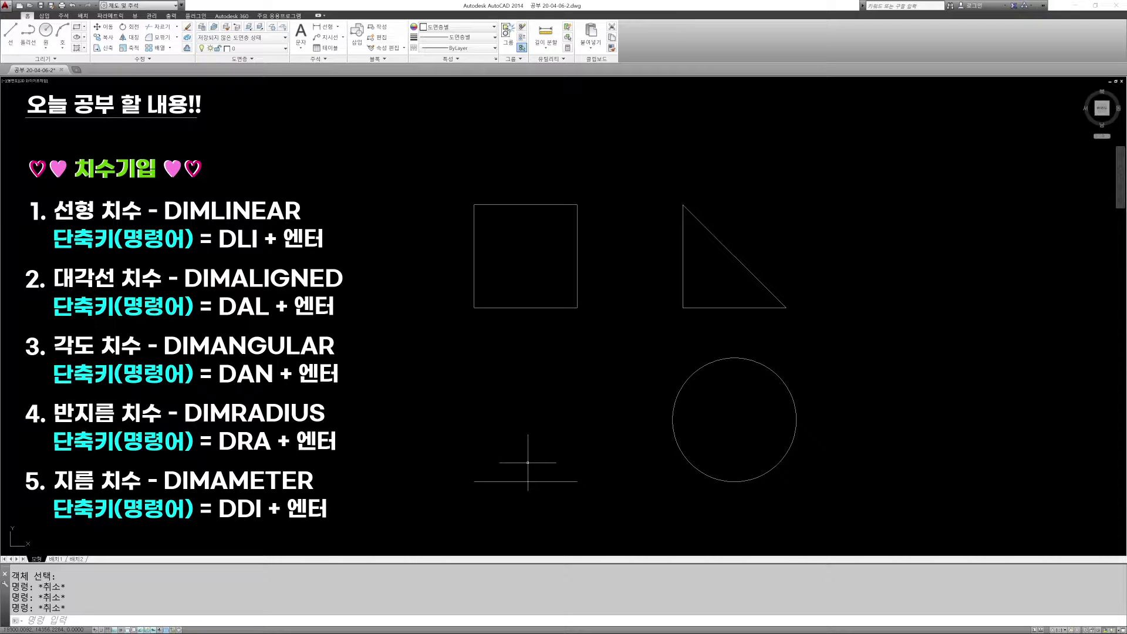
Draw a line 50 long at 45 degrees from the left end of the horizontal line below the square.
key(Return)
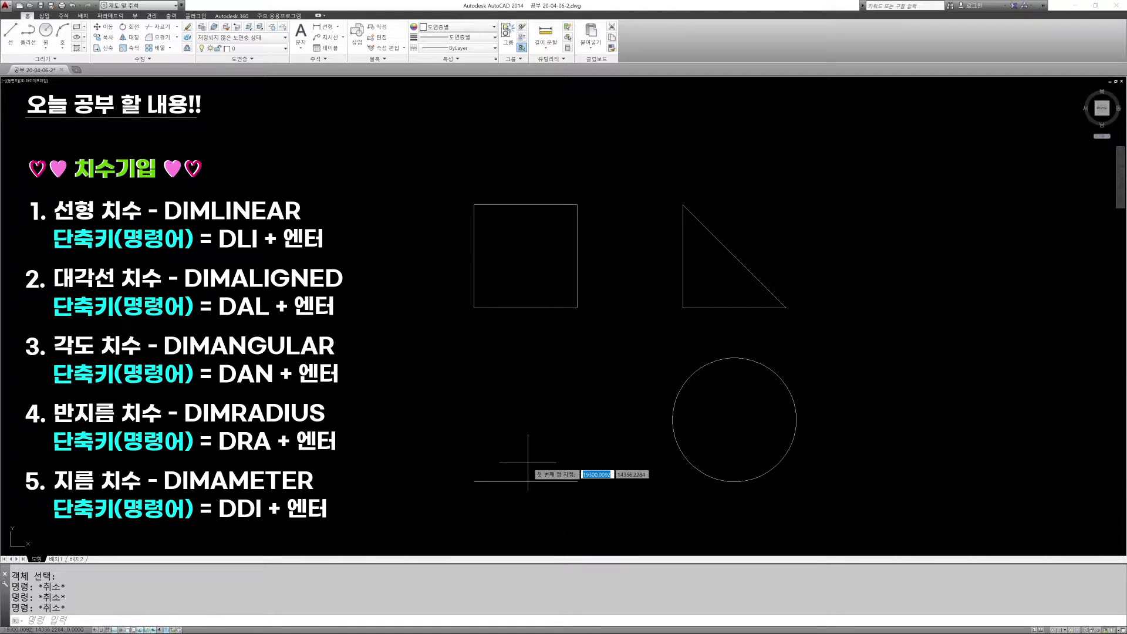
click(474, 481)
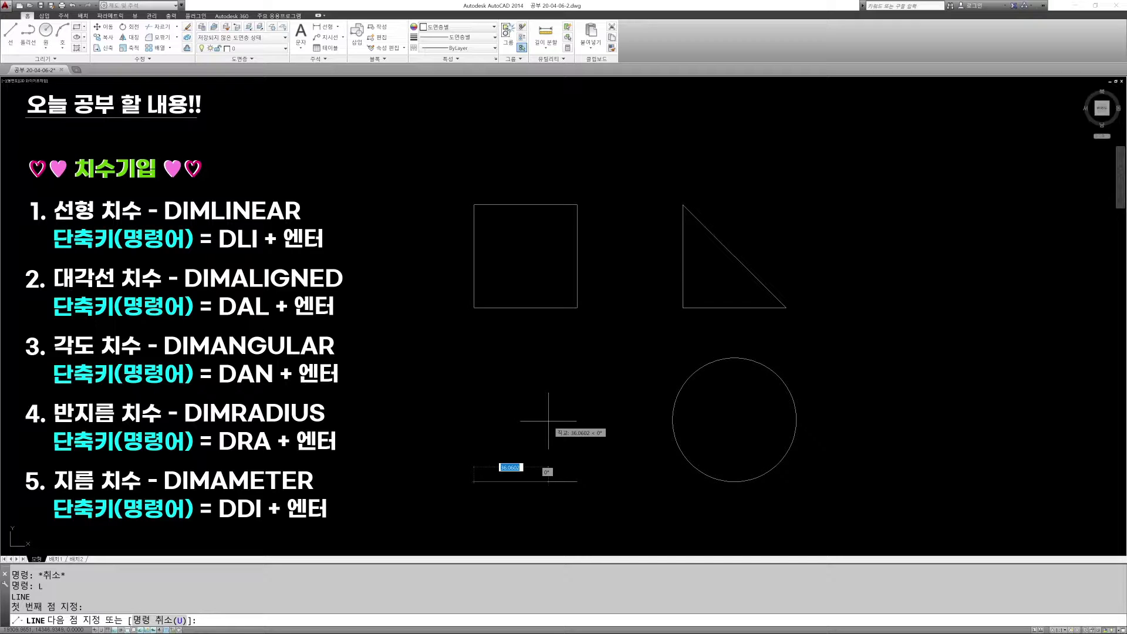
text(50)
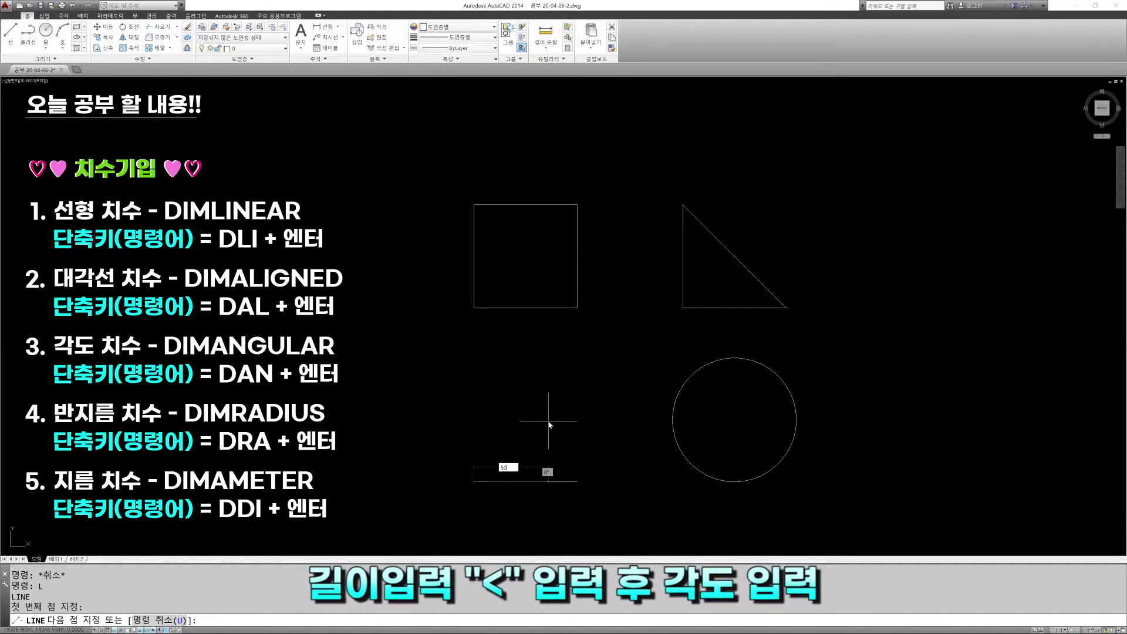
text(<)
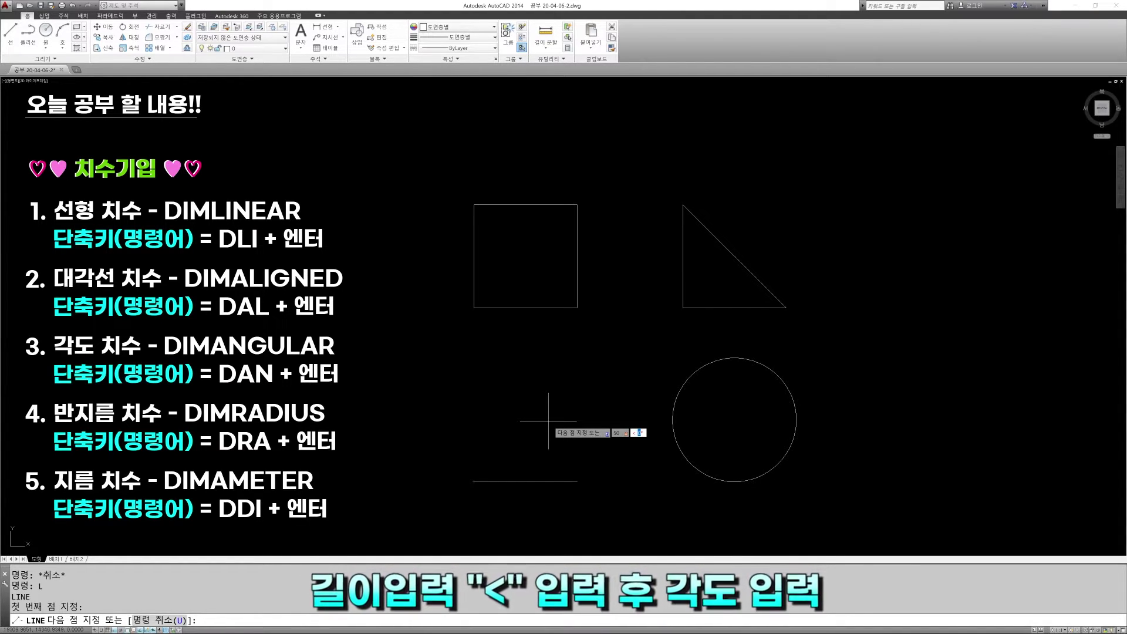
text(45)
key(Return)
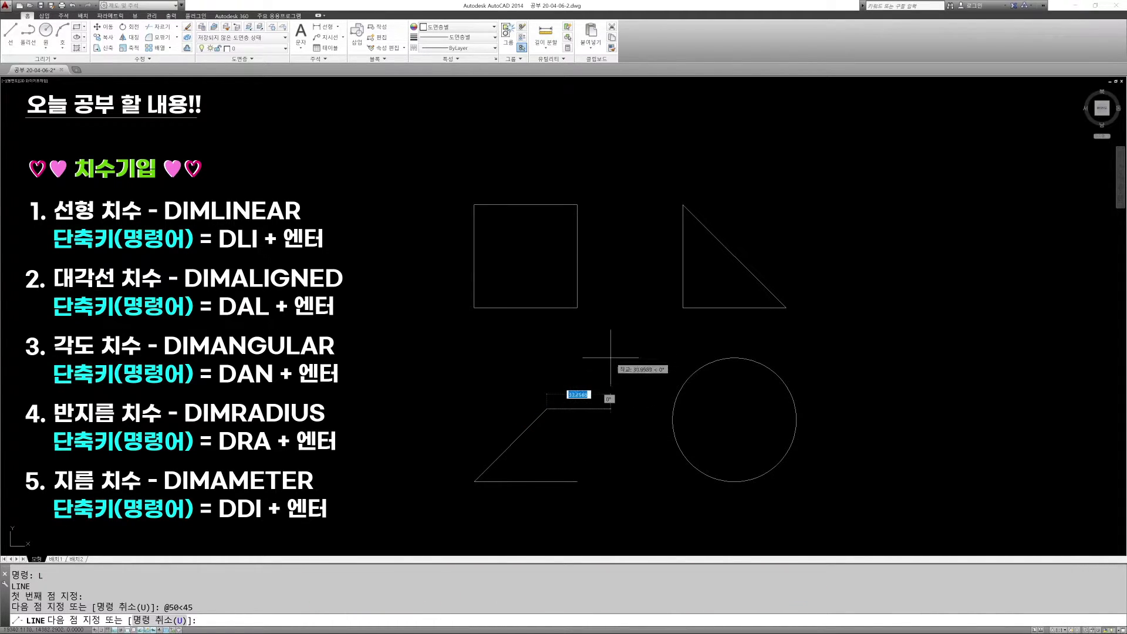
key(Escape)
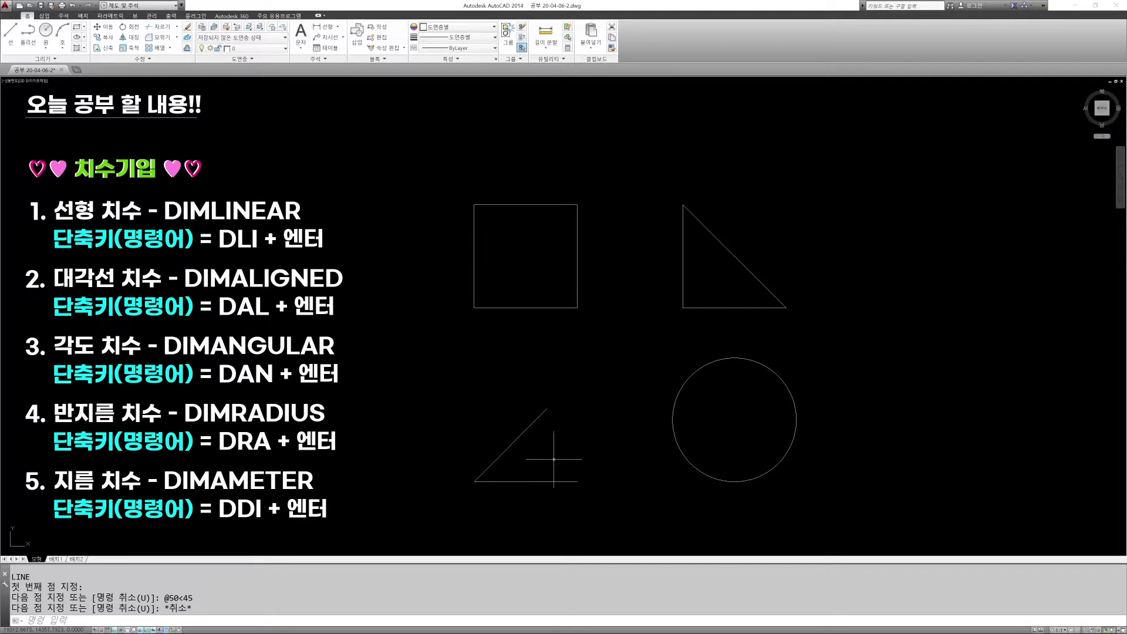
Add an angular dimension between the sloped and horizontal lines, with its arc placed inside the angle.
text(DAN)
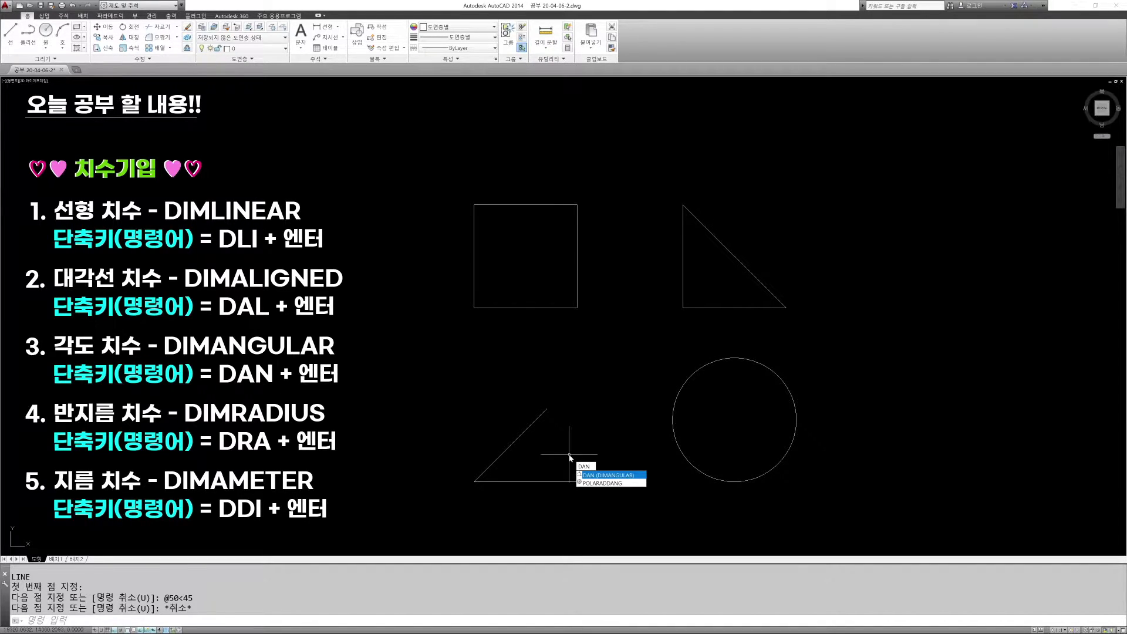
key(Return)
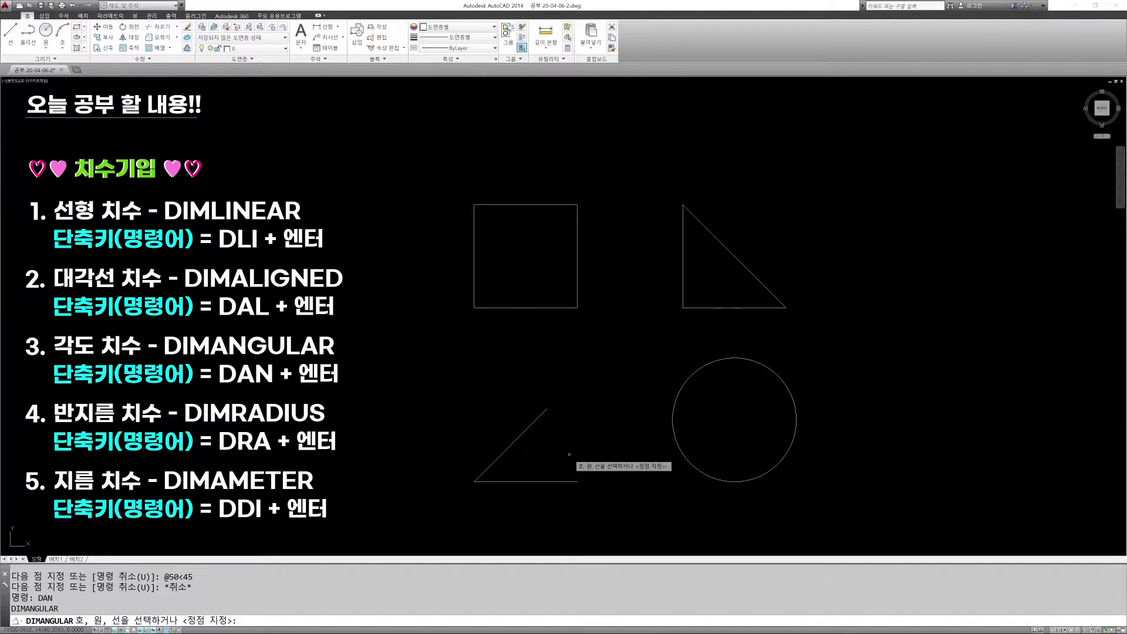
click(504, 452)
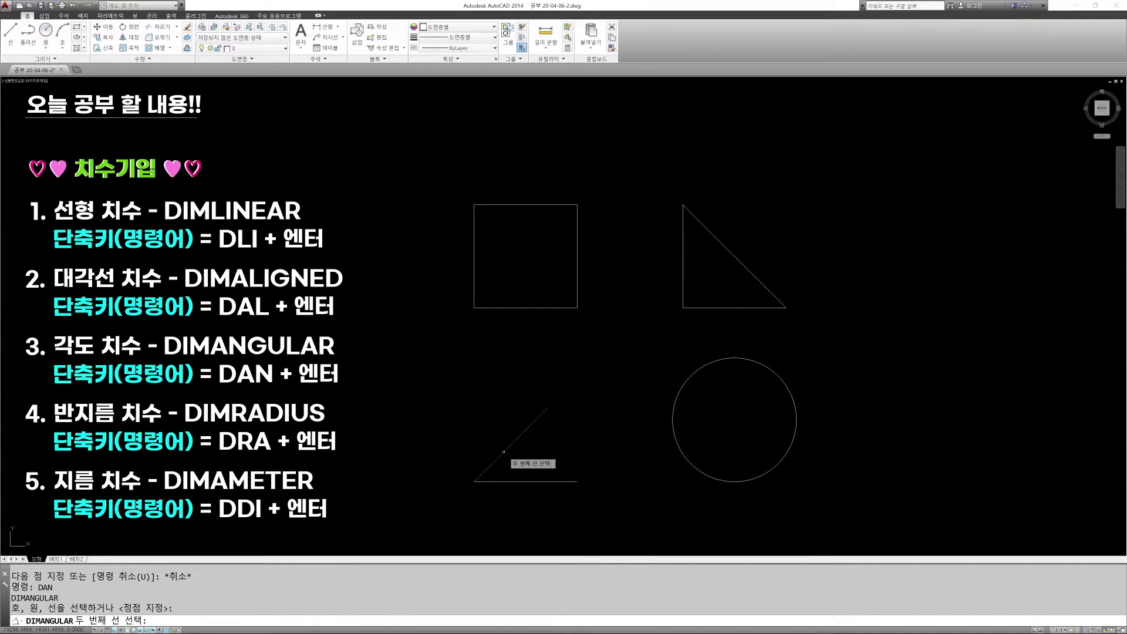
click(521, 482)
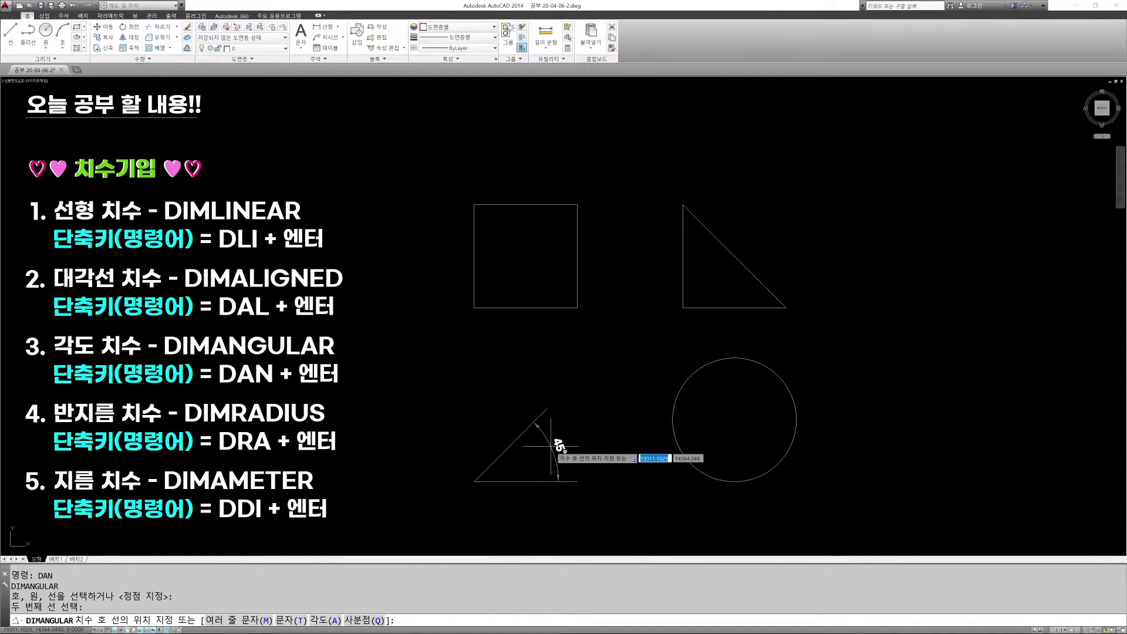
click(551, 446)
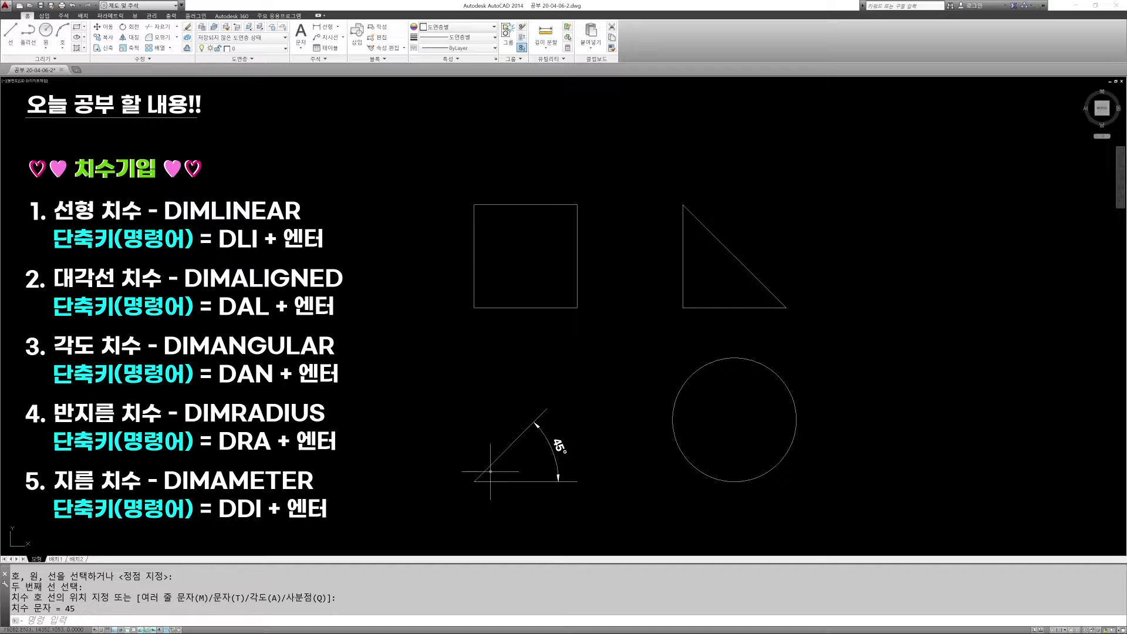
Add a second angular dimension from the same two lines, with its arc placed over the supplementary angle, up and left of the vertex.
key(Escape)
text(DAN)
key(Return)
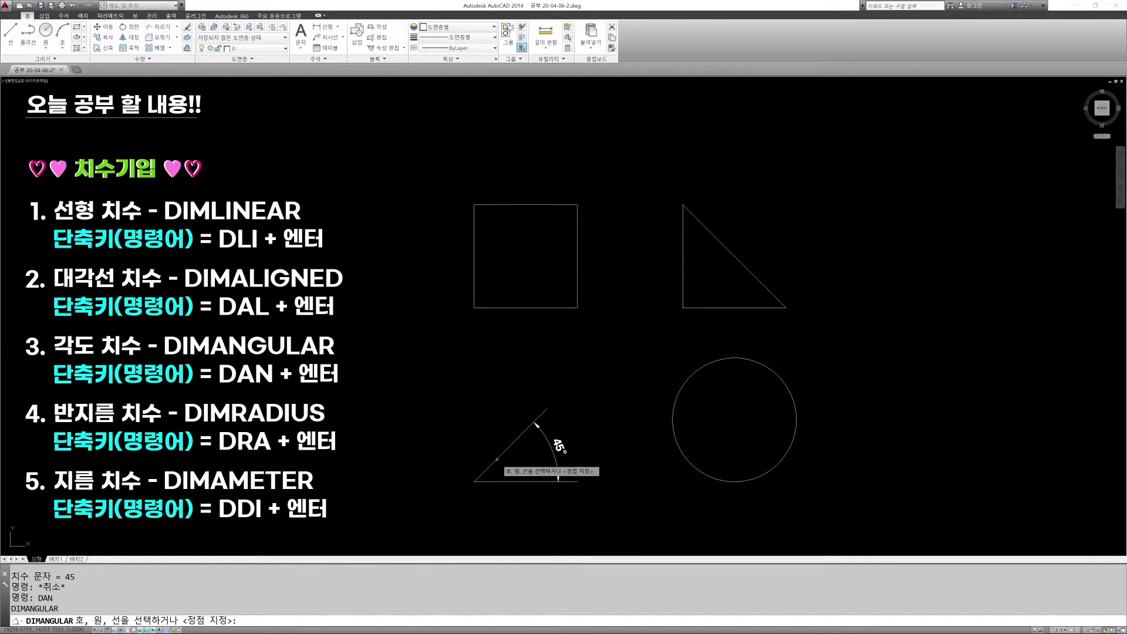
click(497, 459)
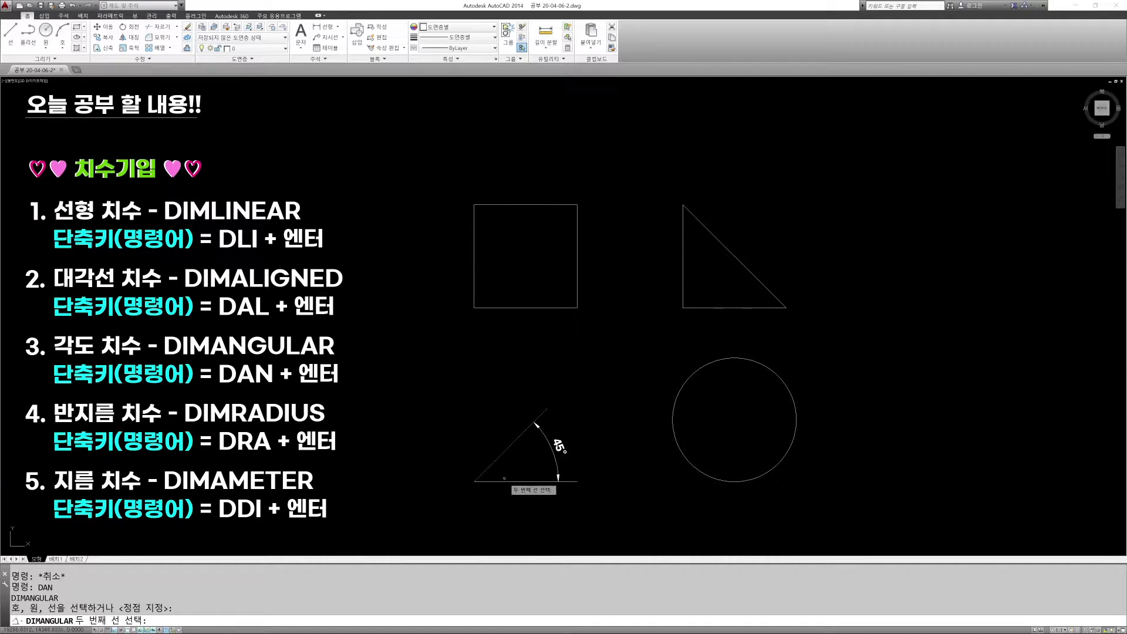
click(504, 480)
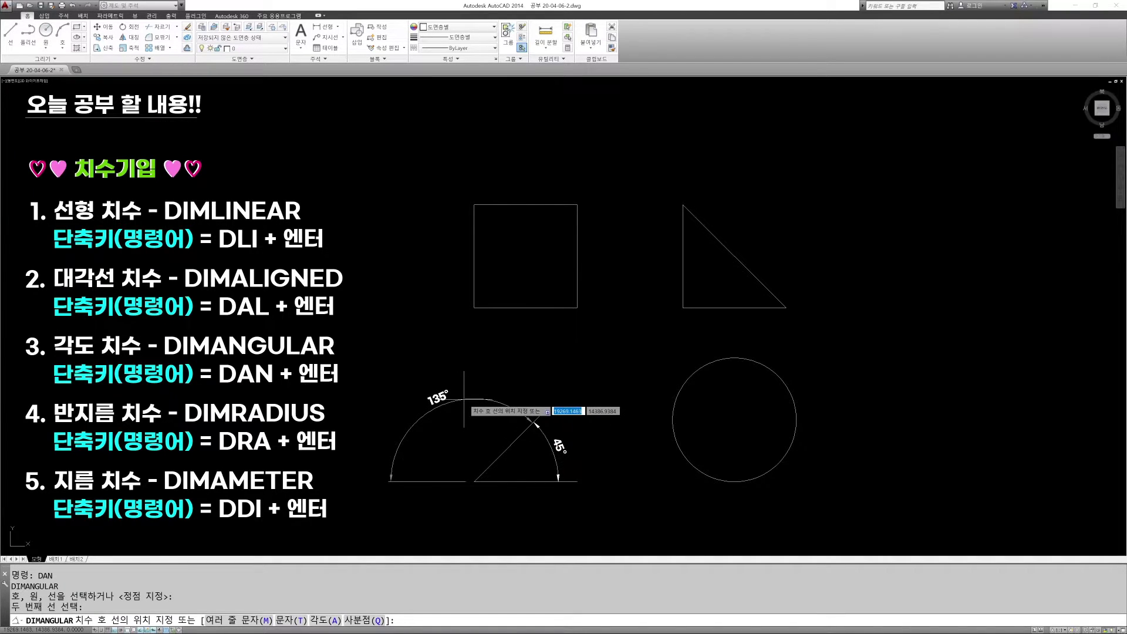
click(464, 399)
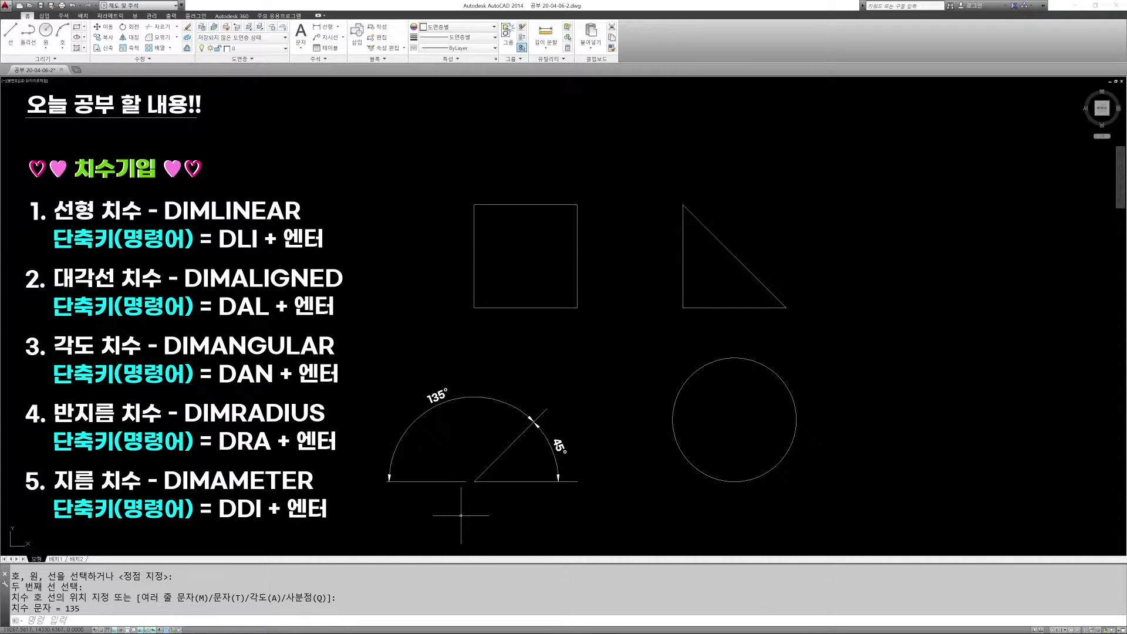
Erase both angular dimensions around the angle figure.
text(e)
key(Return)
click(474, 429)
click(448, 382)
click(567, 465)
click(543, 442)
key(Return)
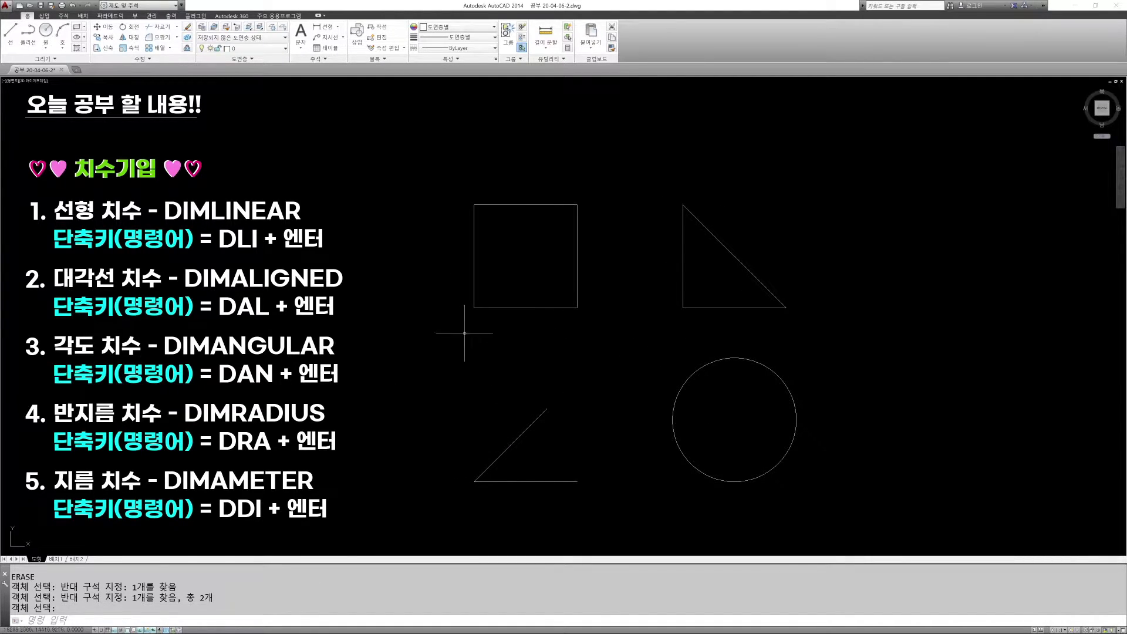
click(338, 27)
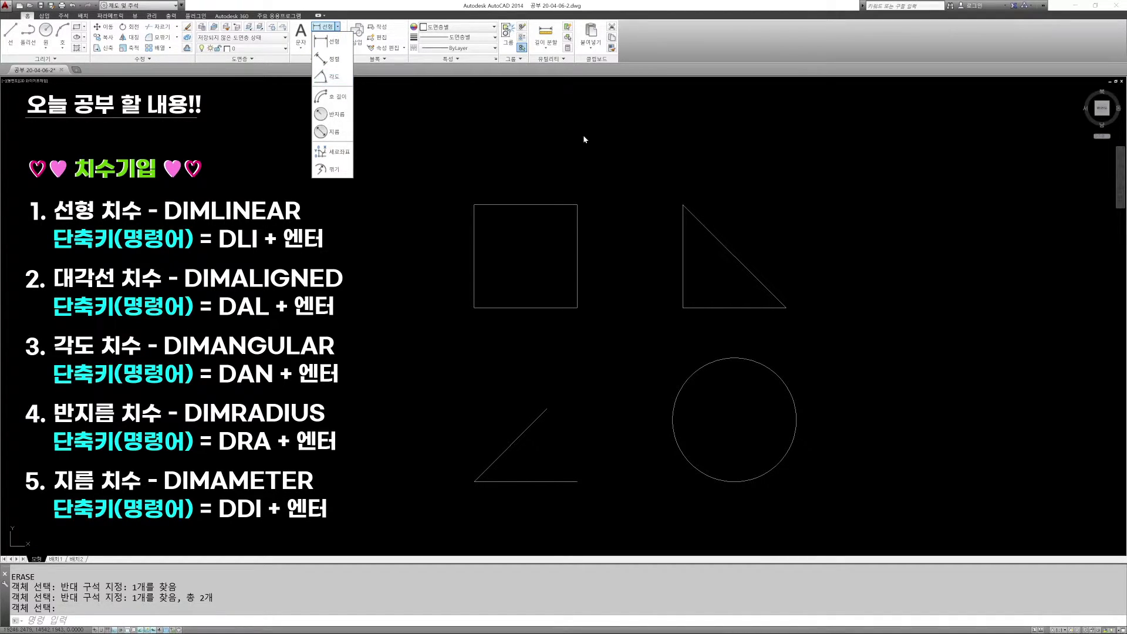
click(553, 130)
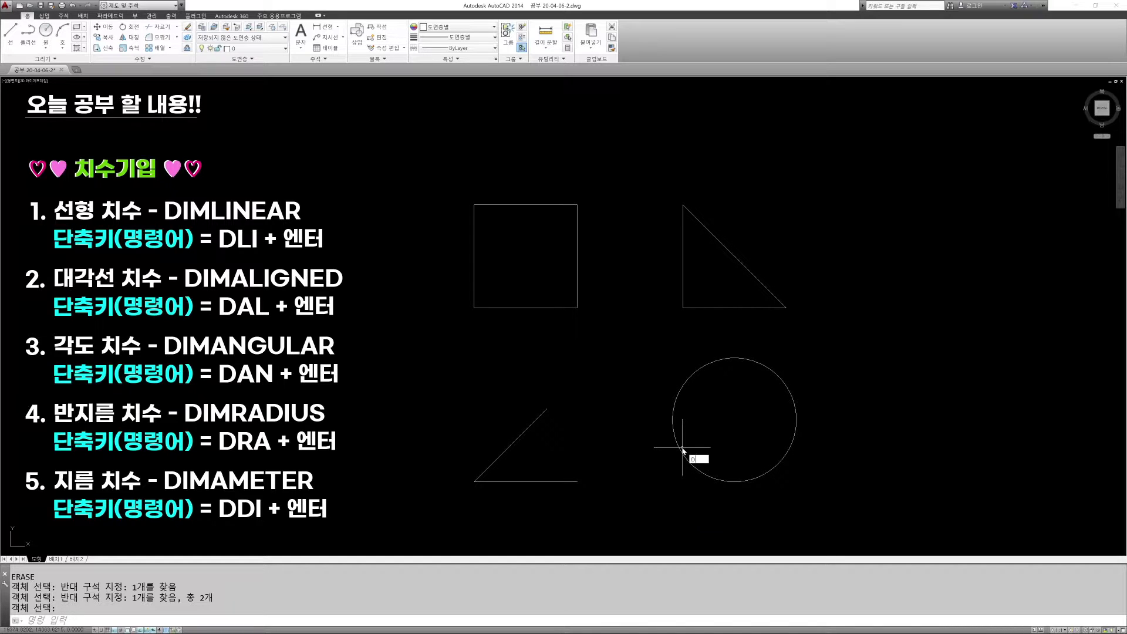
Add a radius dimension to the circle, with its text placed outside the circle at the upper right.
text(RA)
key(Return)
click(787, 389)
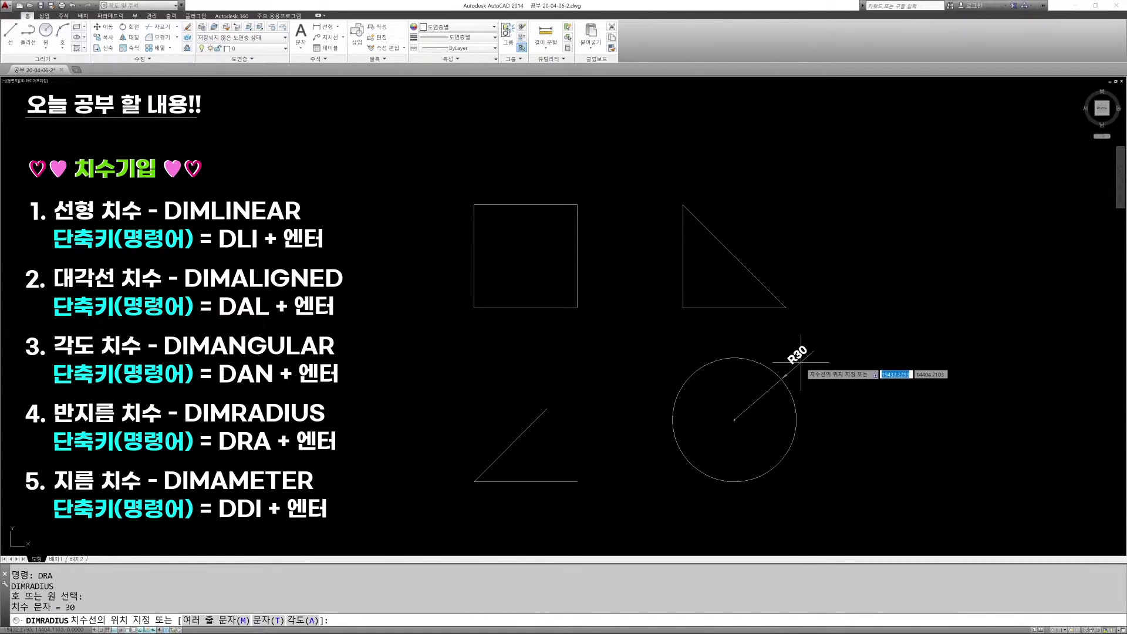
click(800, 362)
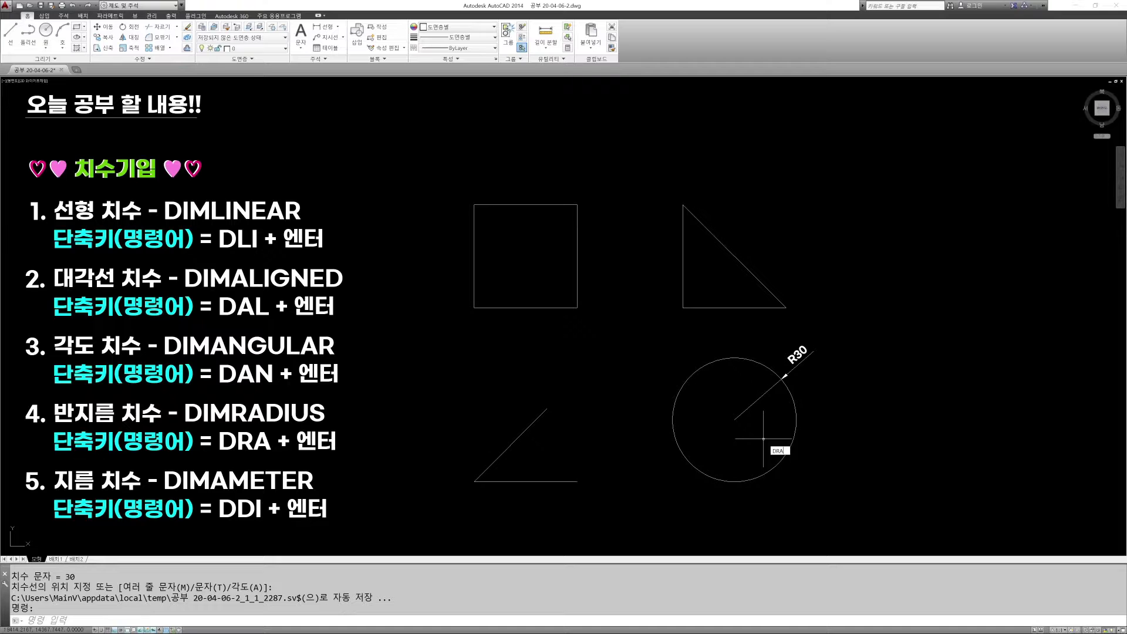
Add a second radius dimension to the circle, with its text placed inside the circle near the left edge.
key(Return)
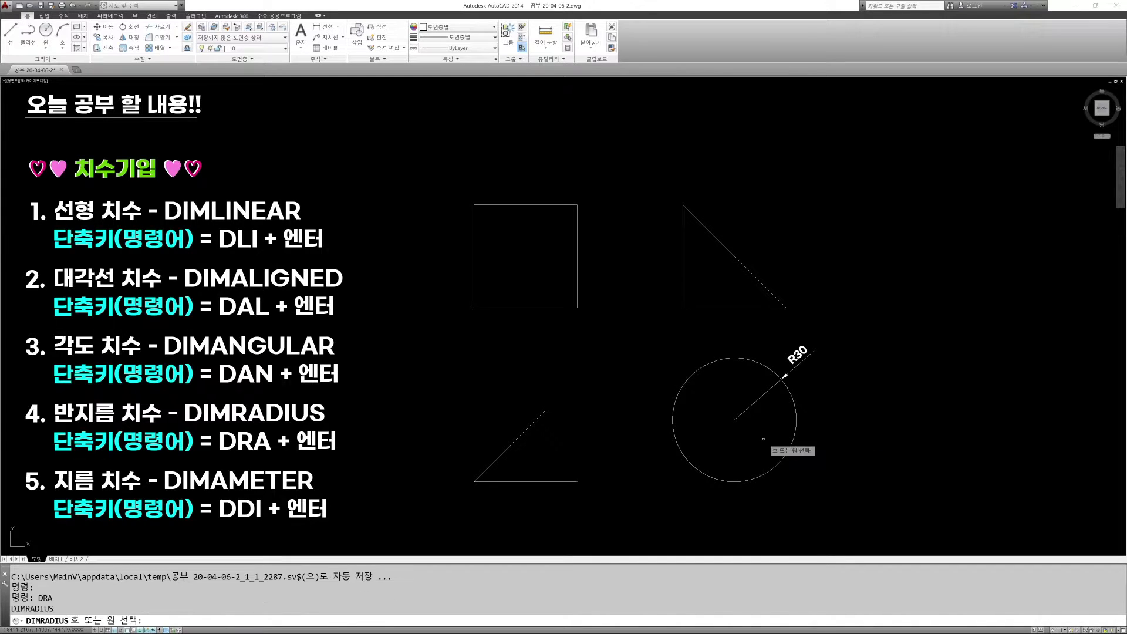
click(682, 385)
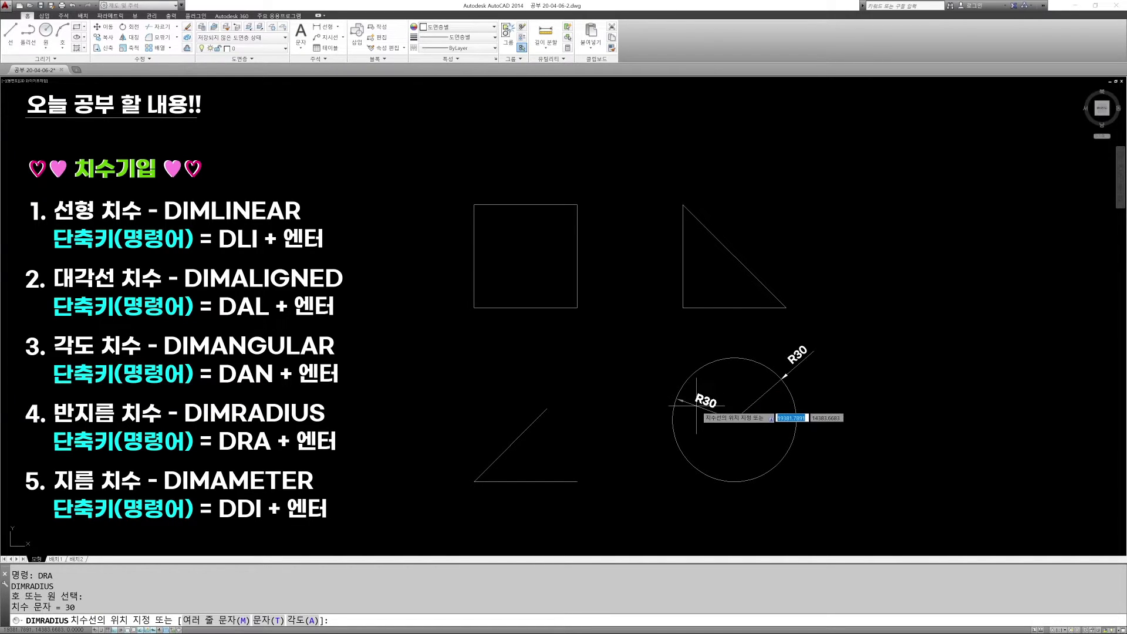
click(696, 405)
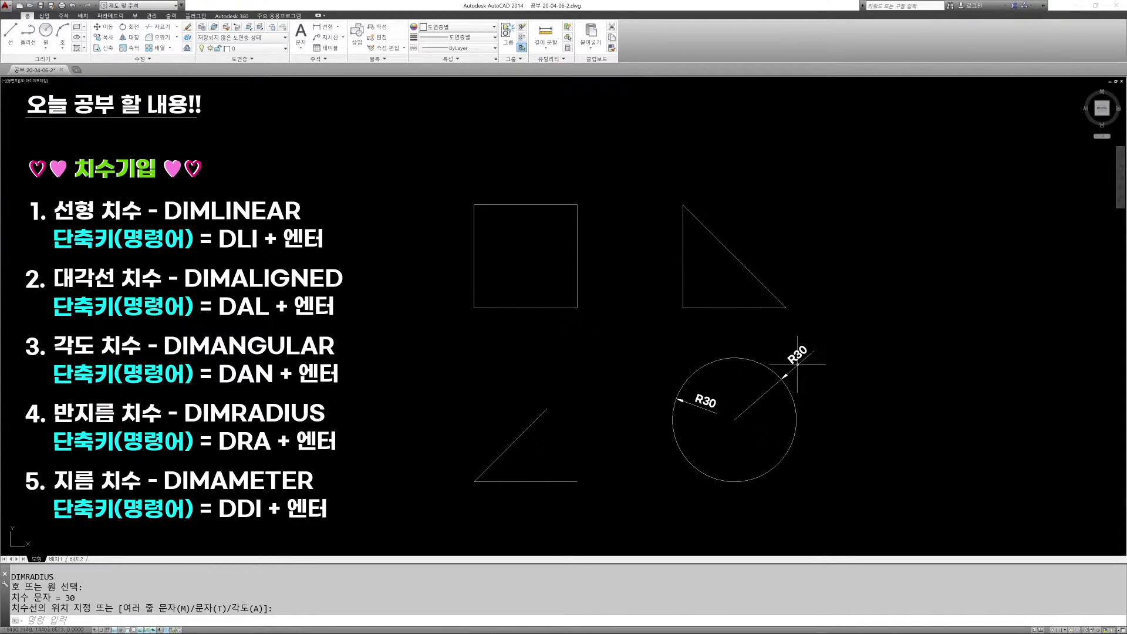
Examine the text alignment and fit options of the 공부 dimension style.
click(769, 382)
key(Return)
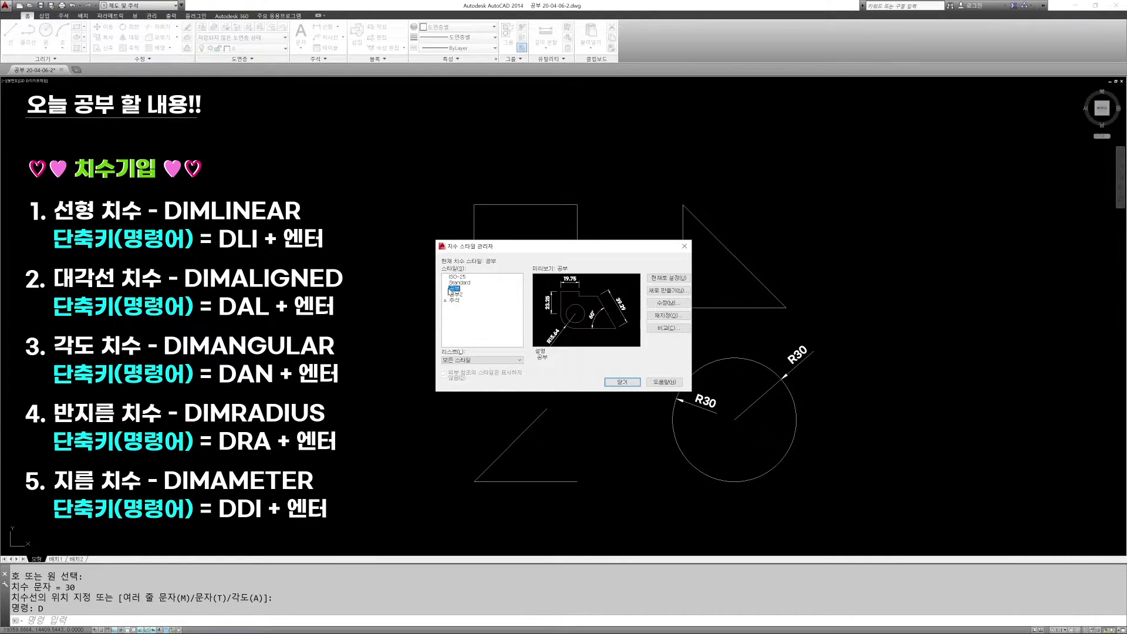
click(672, 305)
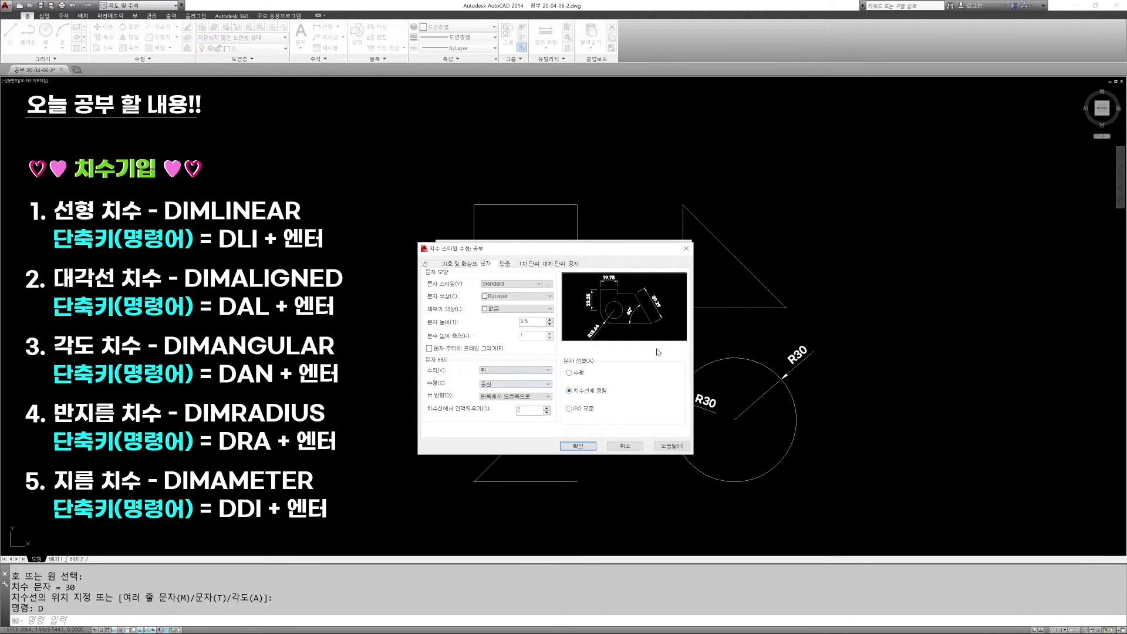
click(505, 264)
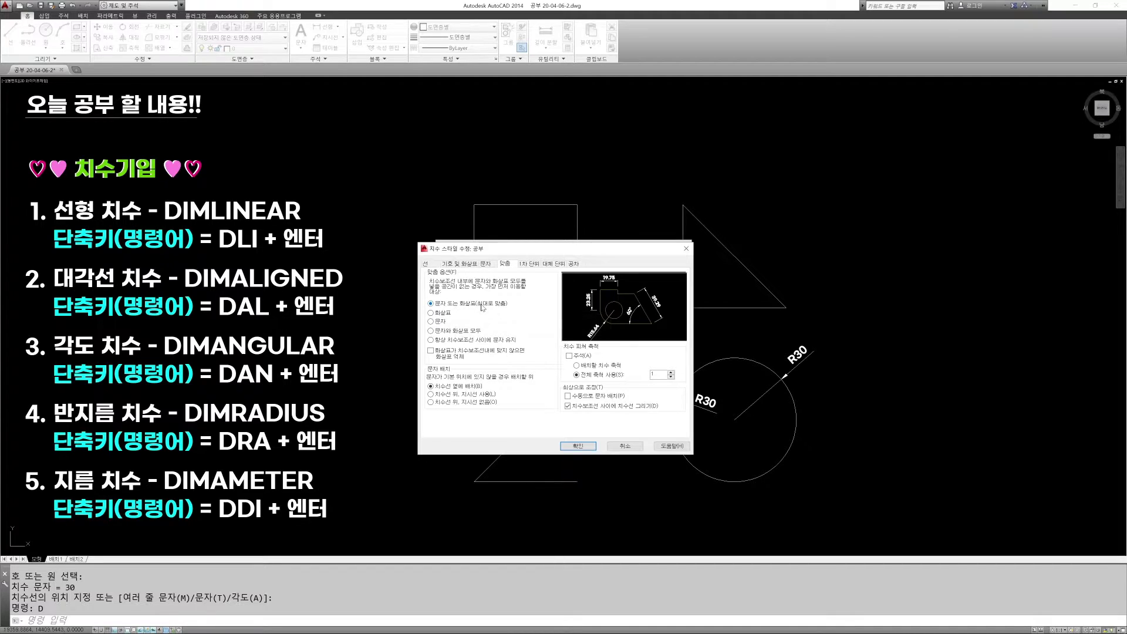
click(577, 446)
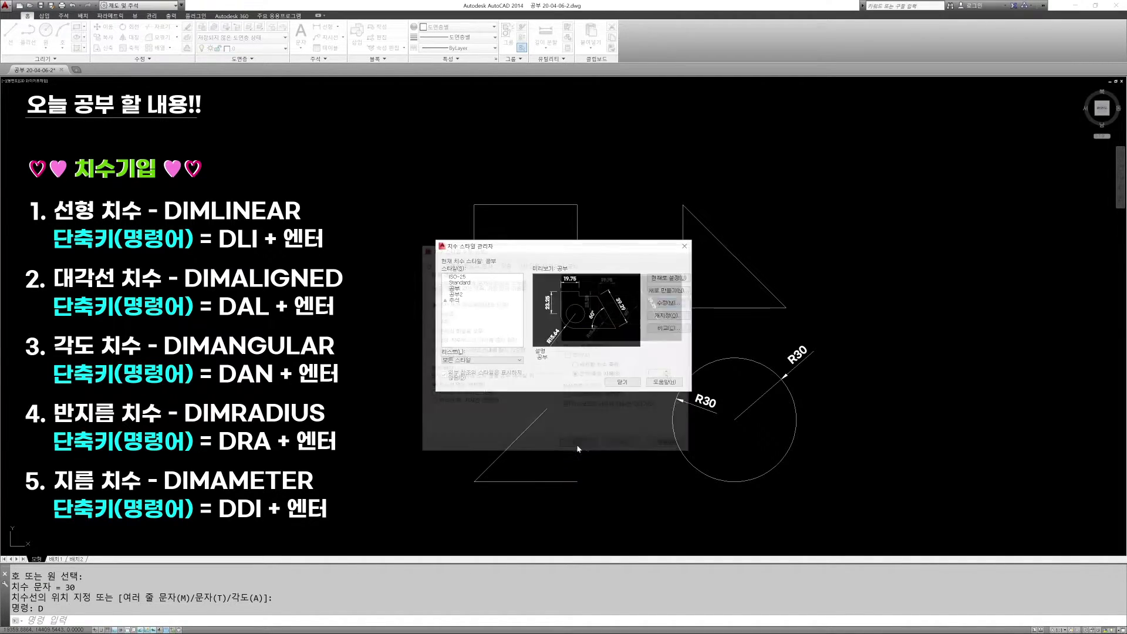
Make 공부 the current dimension style and close the style manager.
click(452, 289)
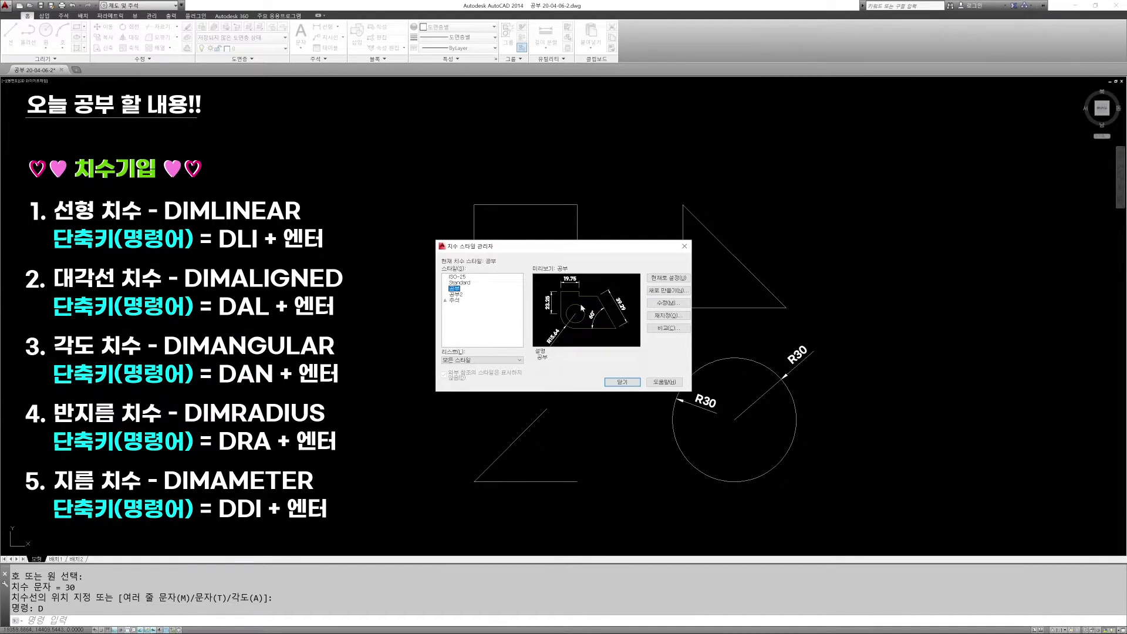
click(667, 278)
click(622, 383)
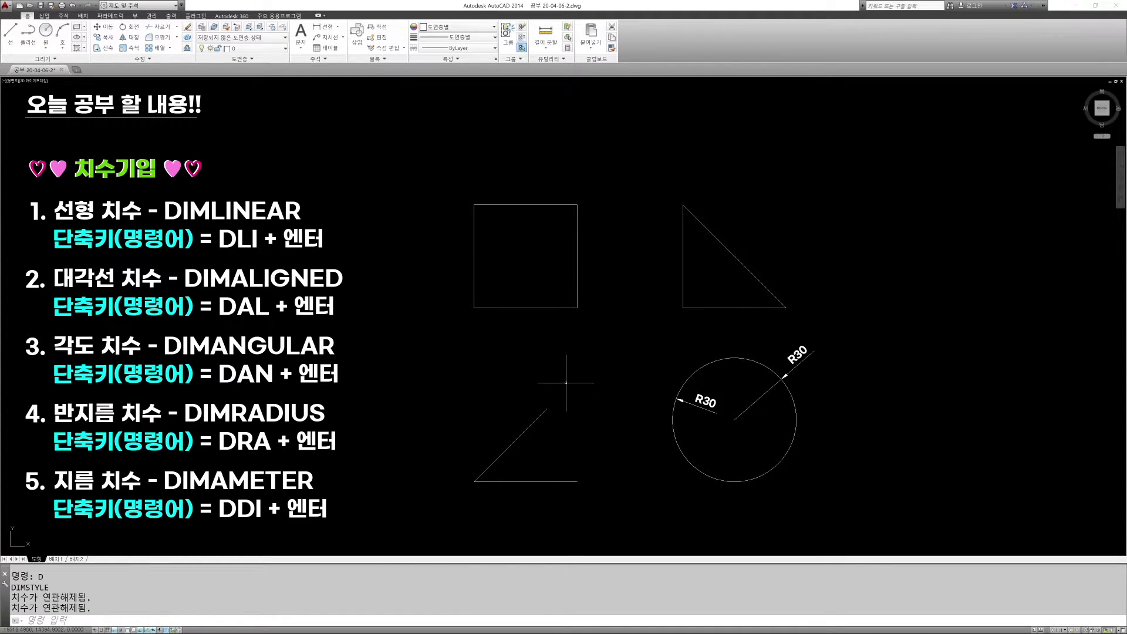
Add a radius dimension to the circle, with its text placed inside near the lower-right edge.
text(DRA)
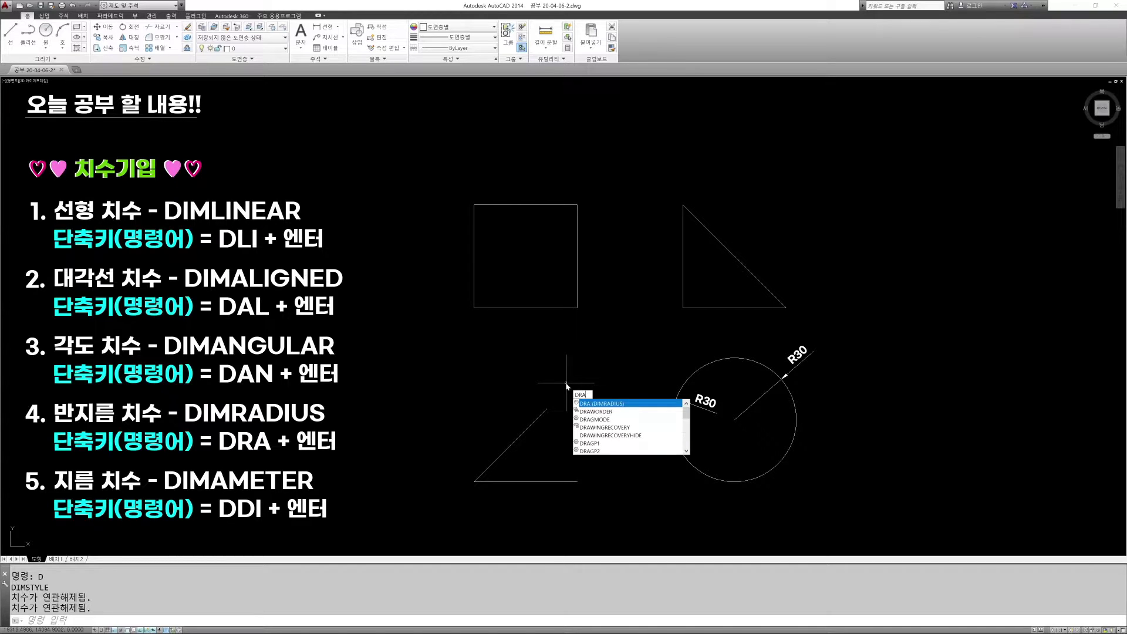
key(Return)
click(787, 445)
click(769, 437)
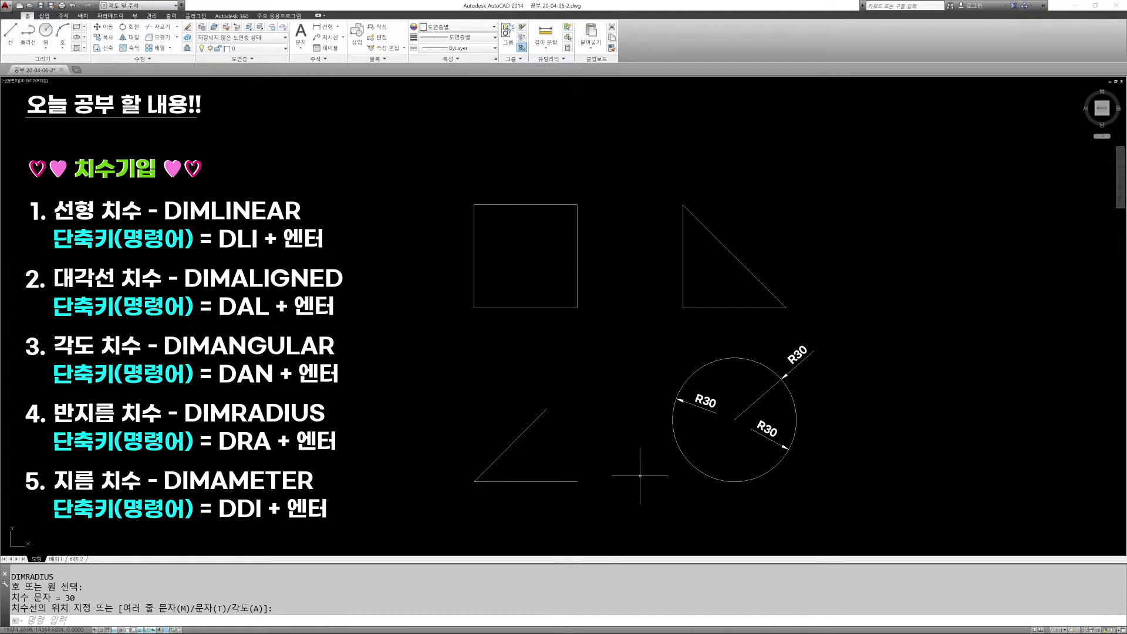
Add another radius dimension to the circle, with its text placed outside just right of the circle.
key(Return)
click(796, 405)
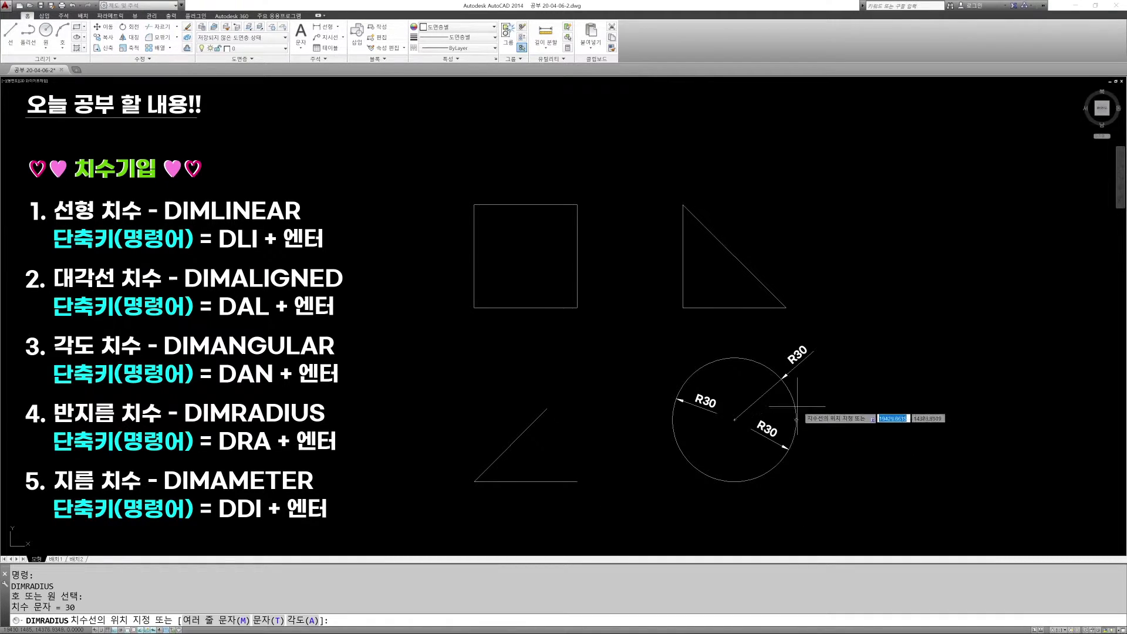
click(828, 404)
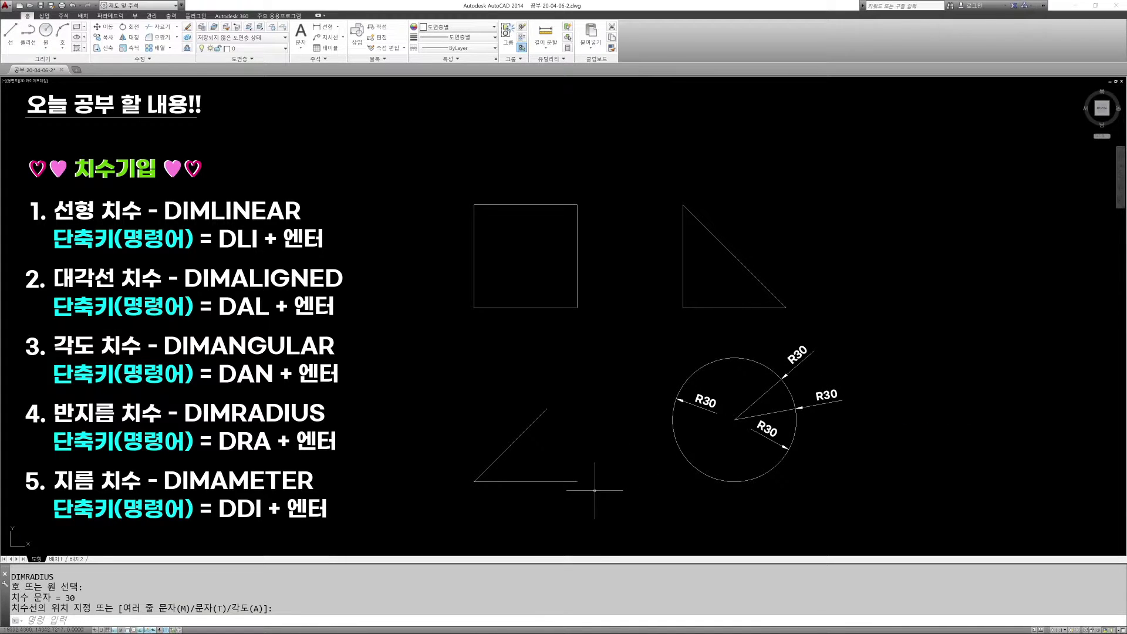
Erase the radius dimension whose text lies outside, directly to the right of the circle.
key(Escape)
key(Escape)
text(E)
key(Return)
click(858, 422)
click(824, 389)
key(Return)
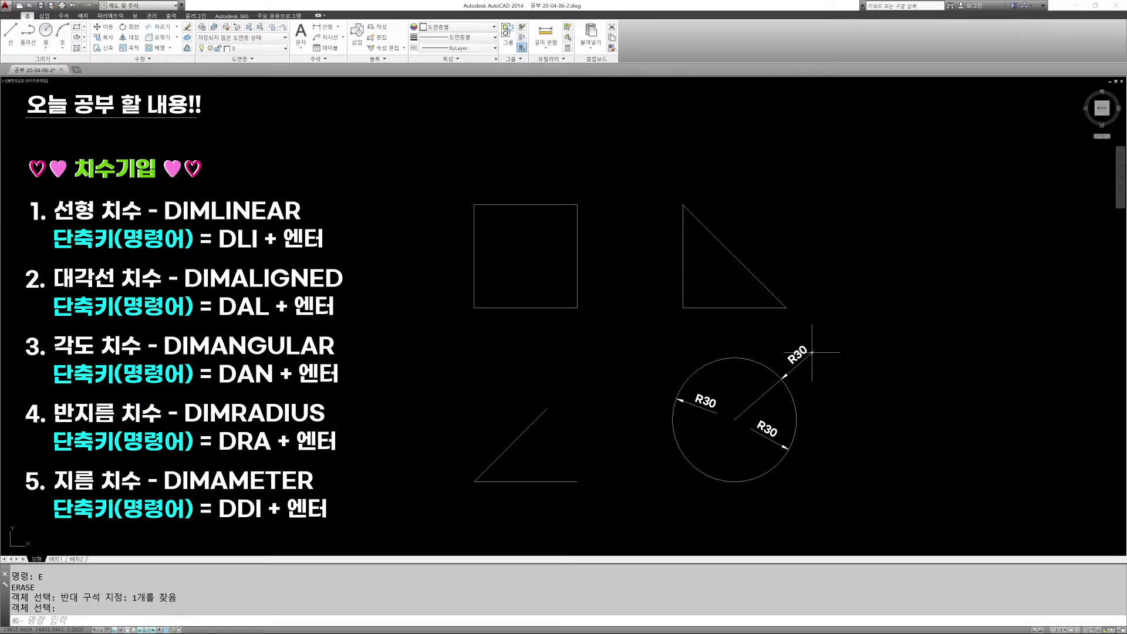
Erase the remaining three radius dimensions from the circle.
key(Return)
click(821, 376)
click(793, 344)
key(Return)
key(Return)
click(767, 452)
click(709, 398)
key(Return)
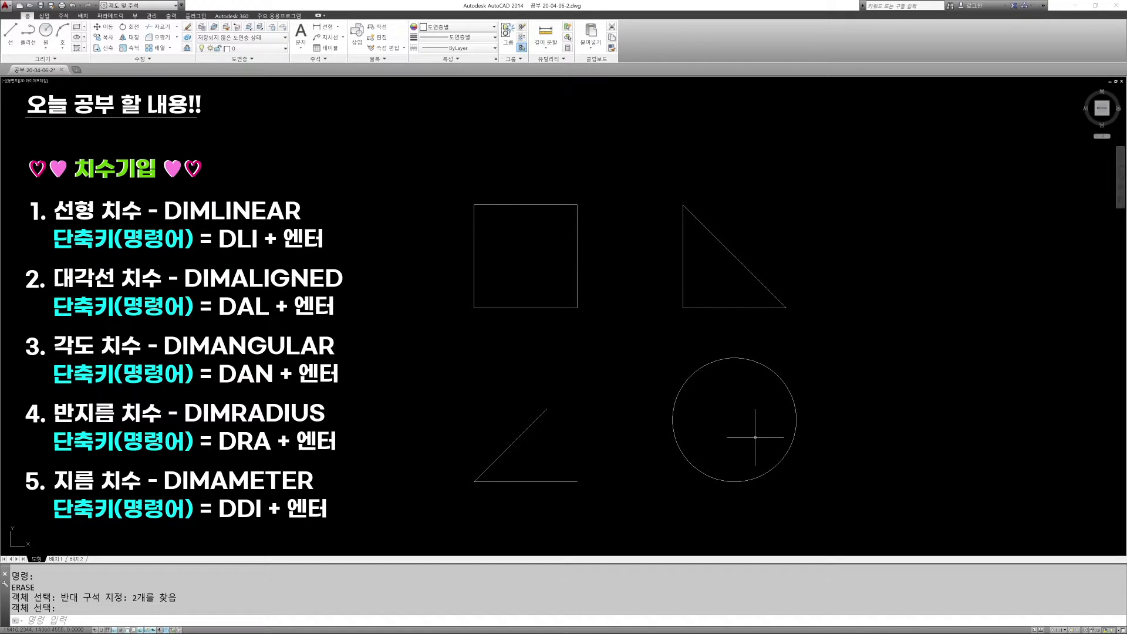
Add a diameter dimension to the circle, with its text placed outside the circle at the upper right.
text(DDI)
key(Return)
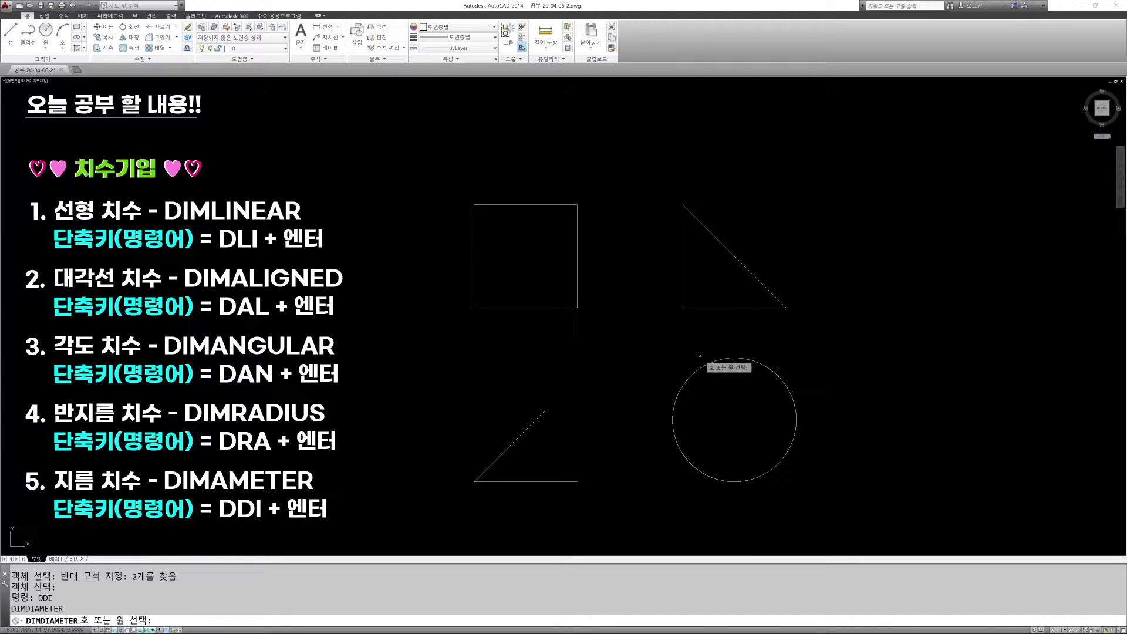
click(771, 370)
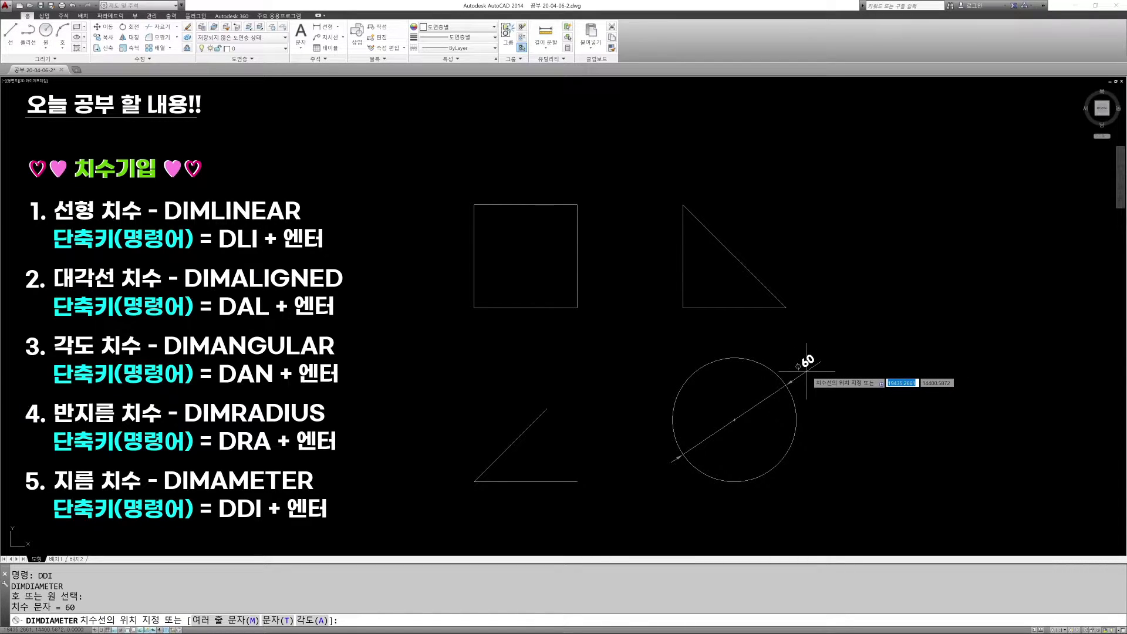
click(806, 370)
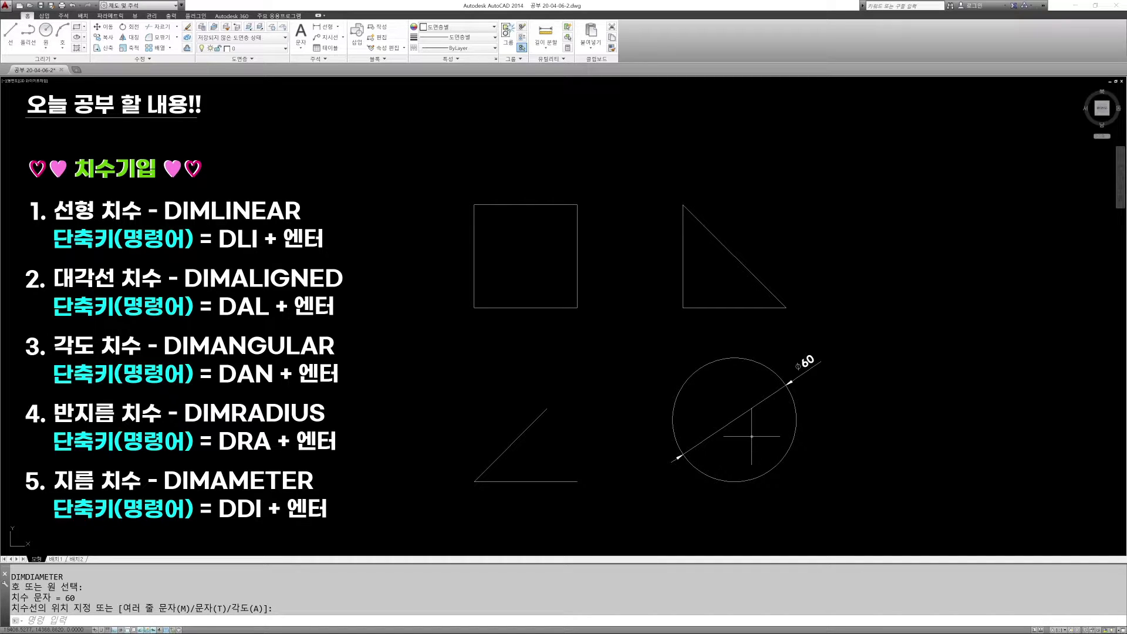
Add a second diameter dimension to the circle, with its text placed inside near the upper-left edge.
text(DDI)
key(Return)
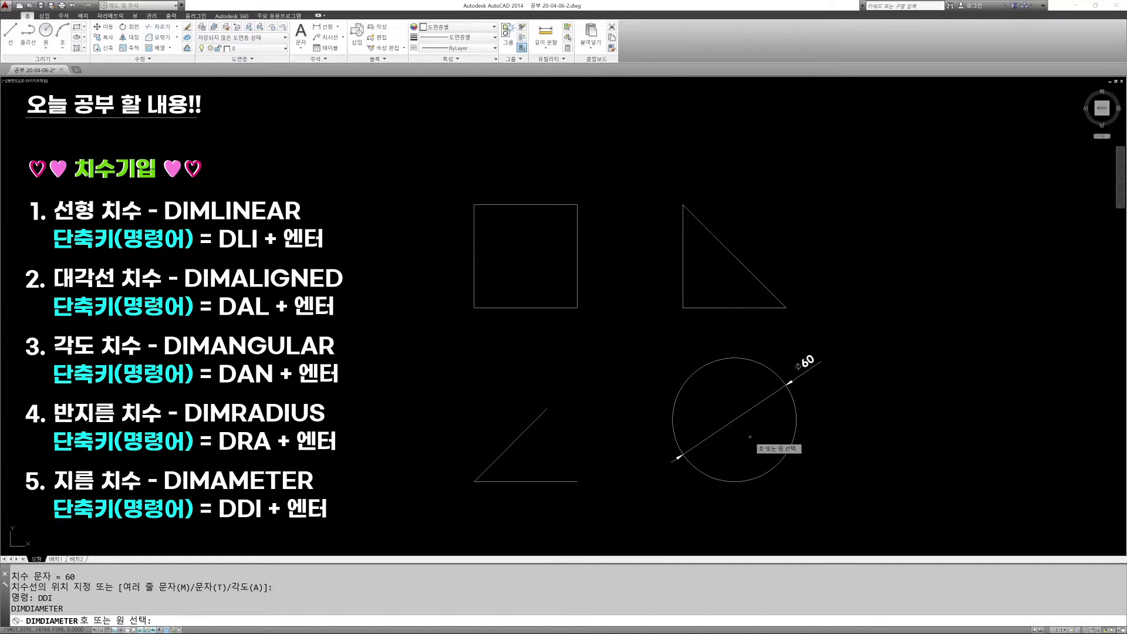
click(679, 390)
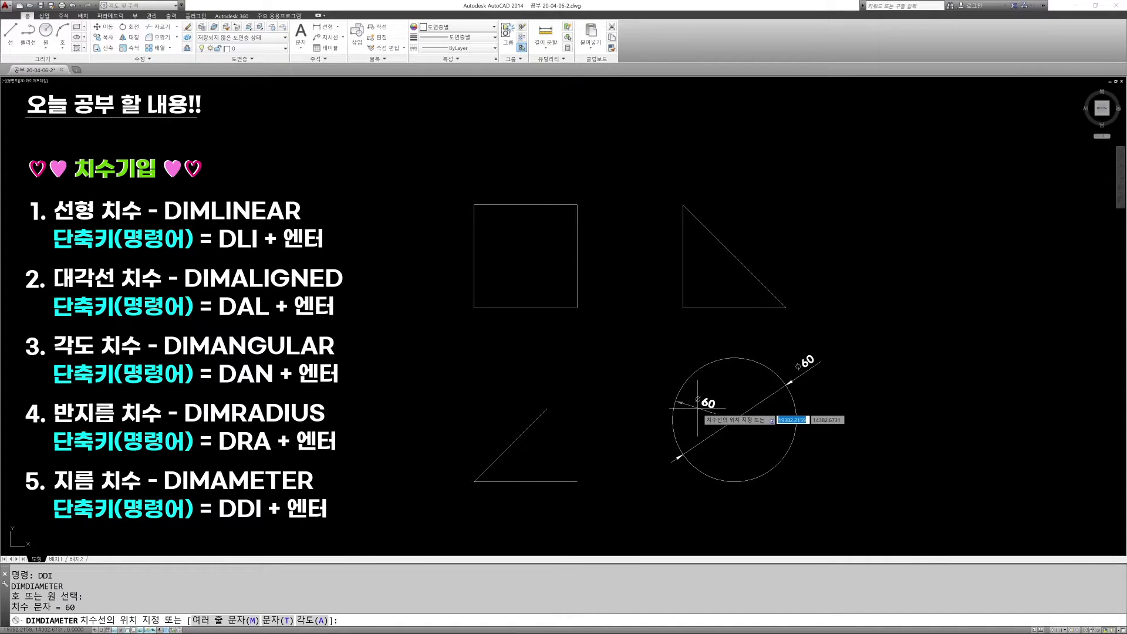
click(701, 403)
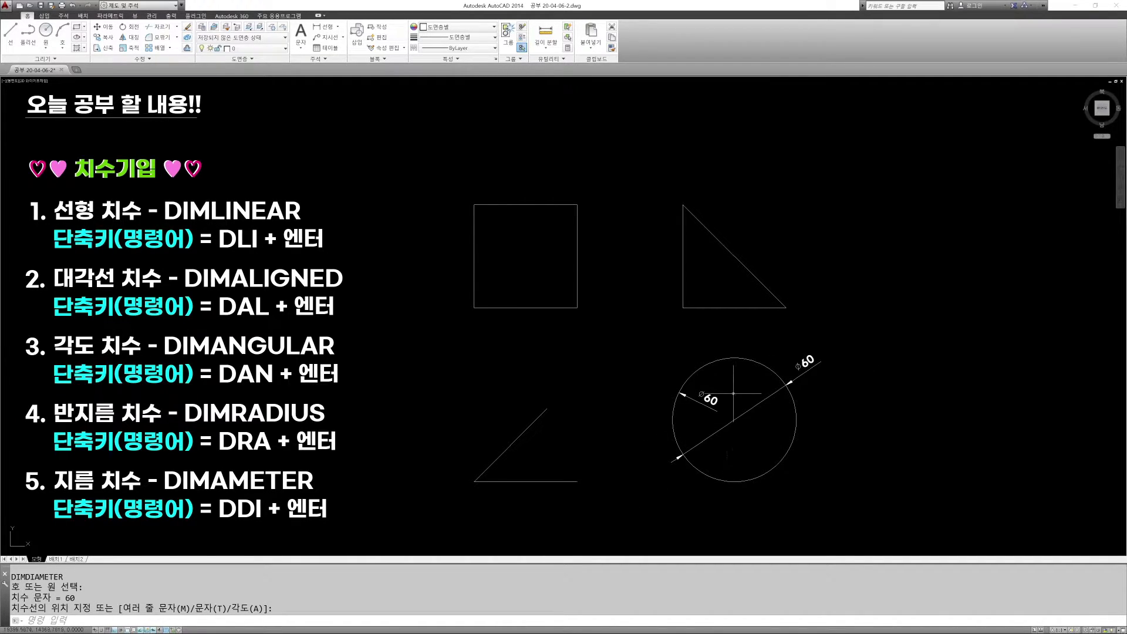
Add a radius dimension to the circle, with its text placed outside the circle at the lower right.
text(DRA)
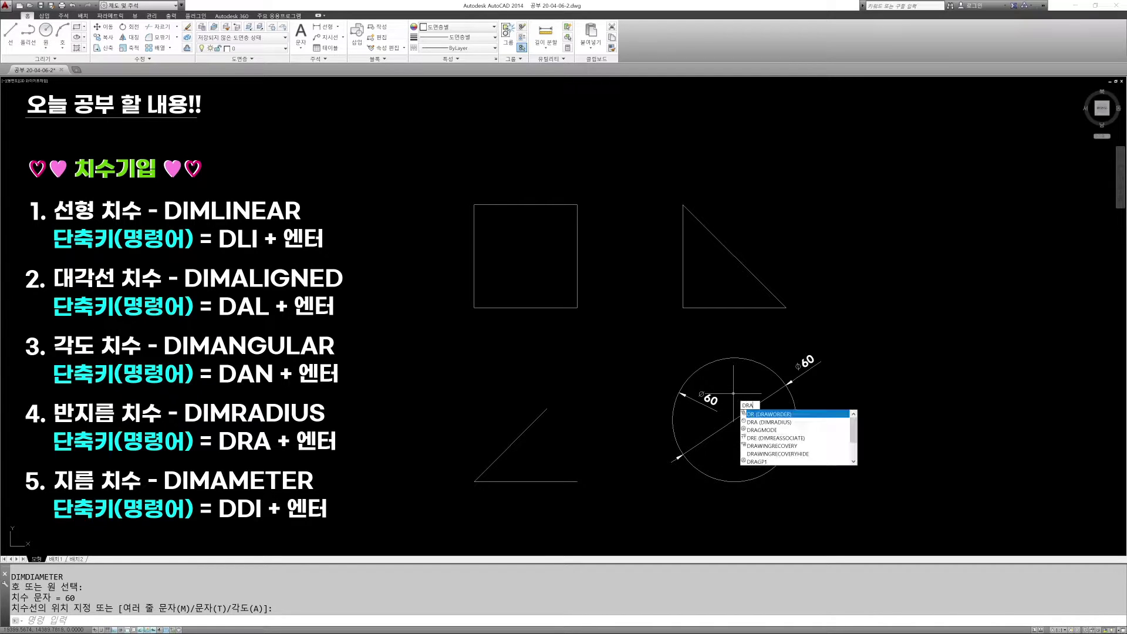
key(Return)
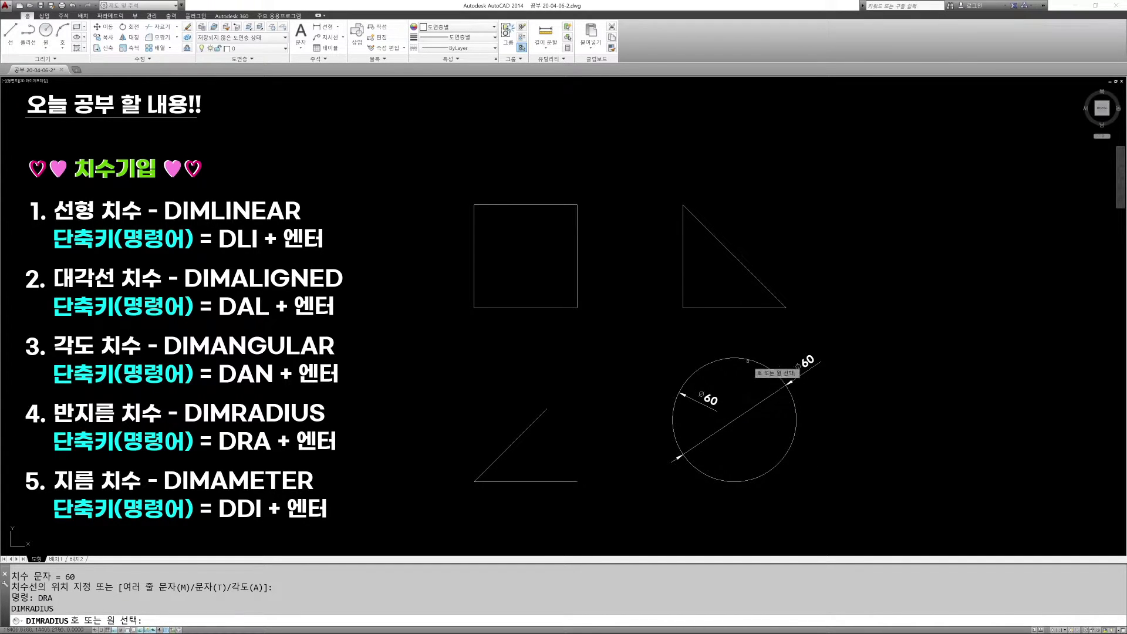
click(794, 436)
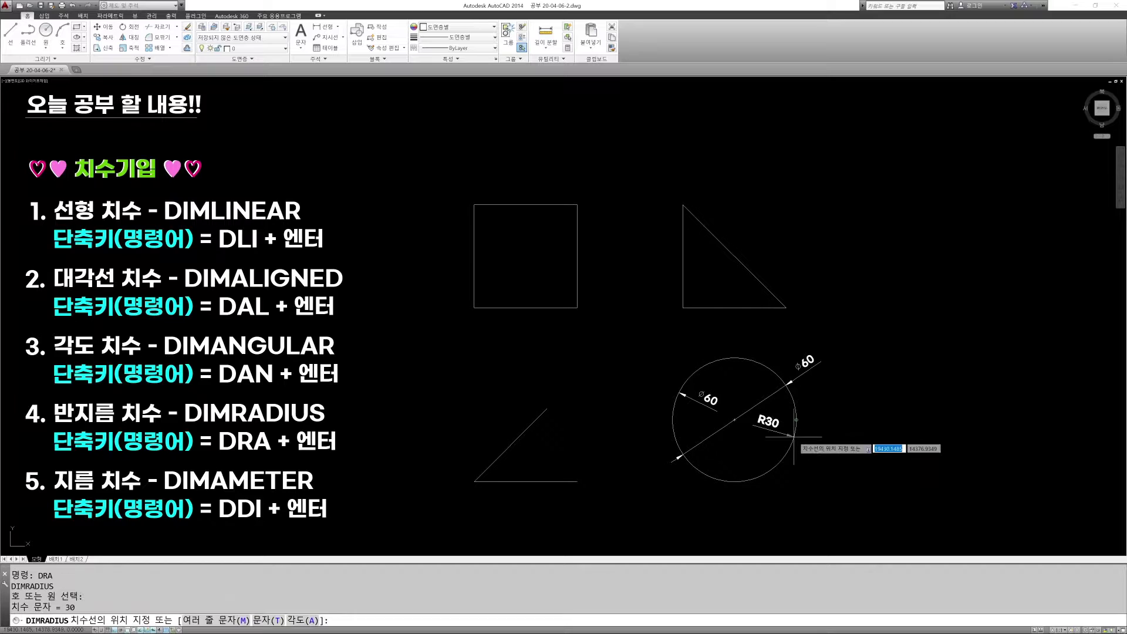
click(818, 458)
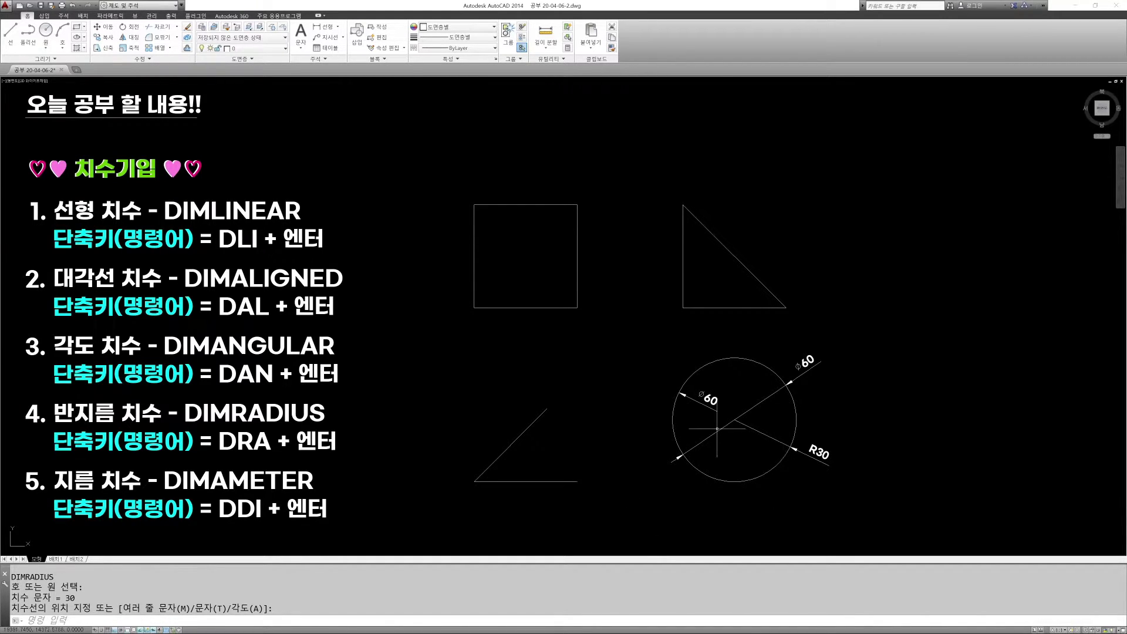
Erase the diameter dimension whose text lies inside the circle.
key(Escape)
key(Escape)
text(E)
key(Return)
click(717, 413)
click(702, 398)
key(Return)
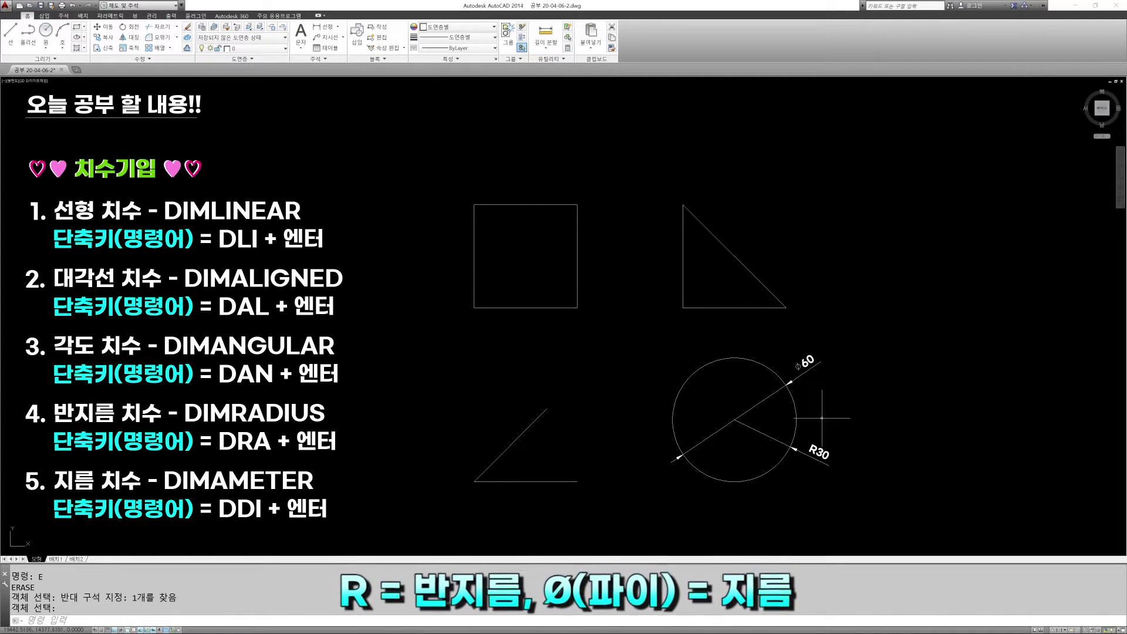
Erase the remaining diameter dimension and the radius dimension from the circle.
text(E)
key(Return)
drag(851, 491, 816, 345)
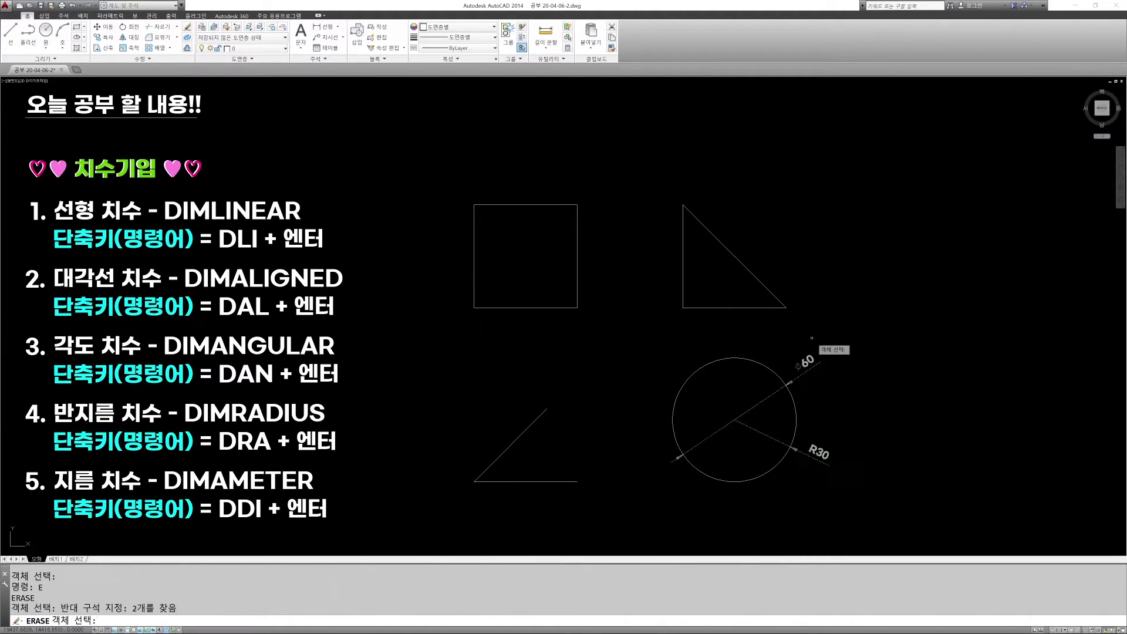
key(Return)
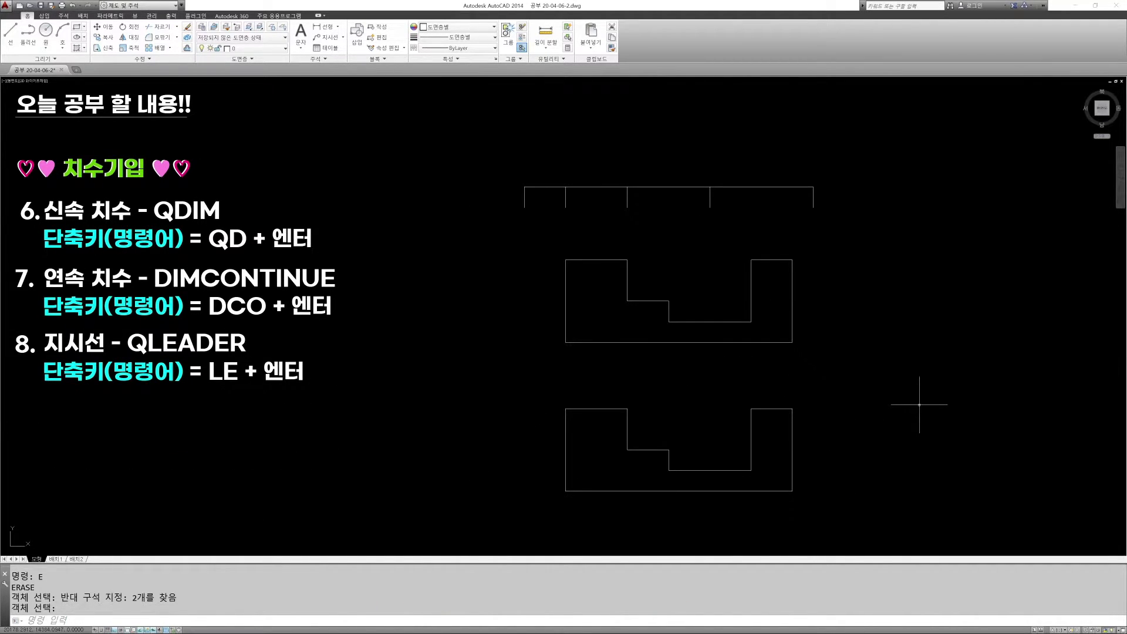
key(Escape)
key(Escape)
key(Escape)
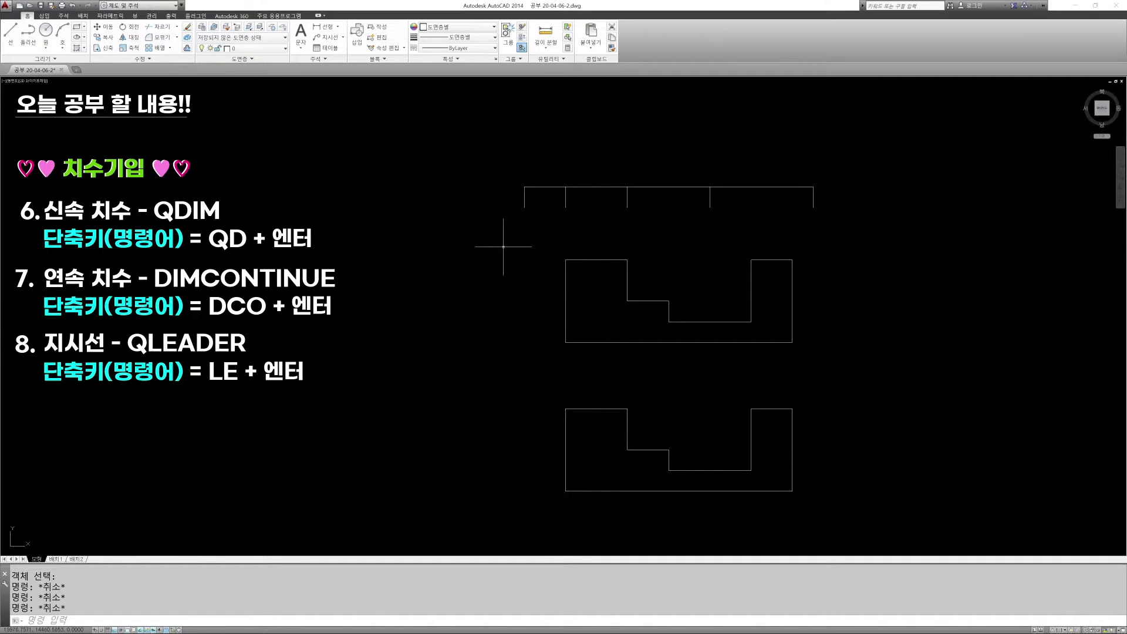
key(Escape)
text(qd)
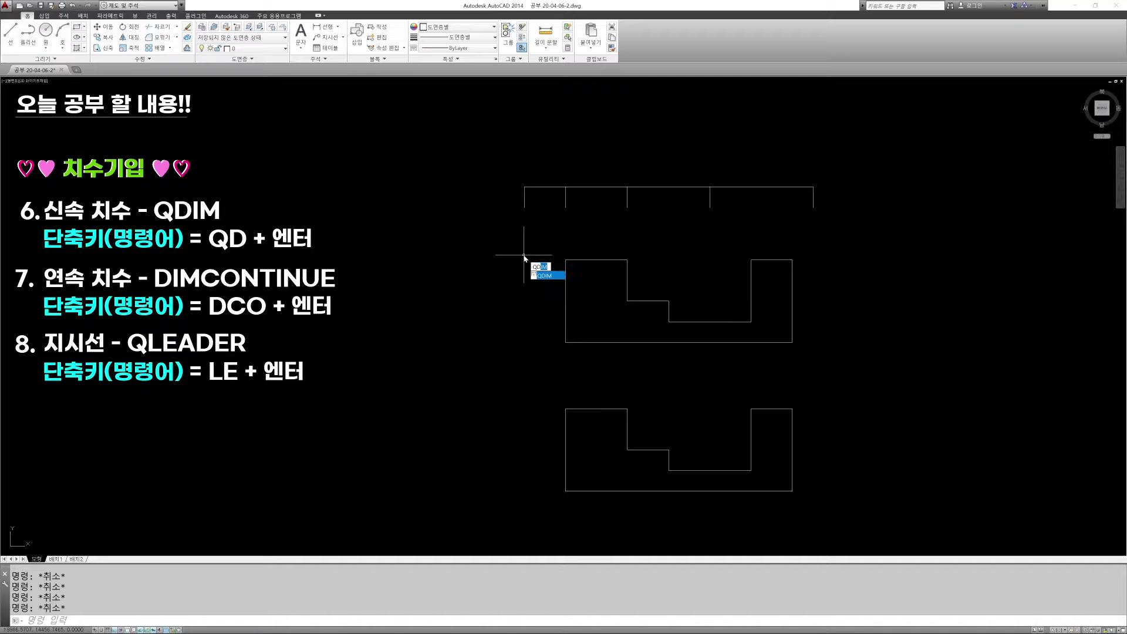
key(Return)
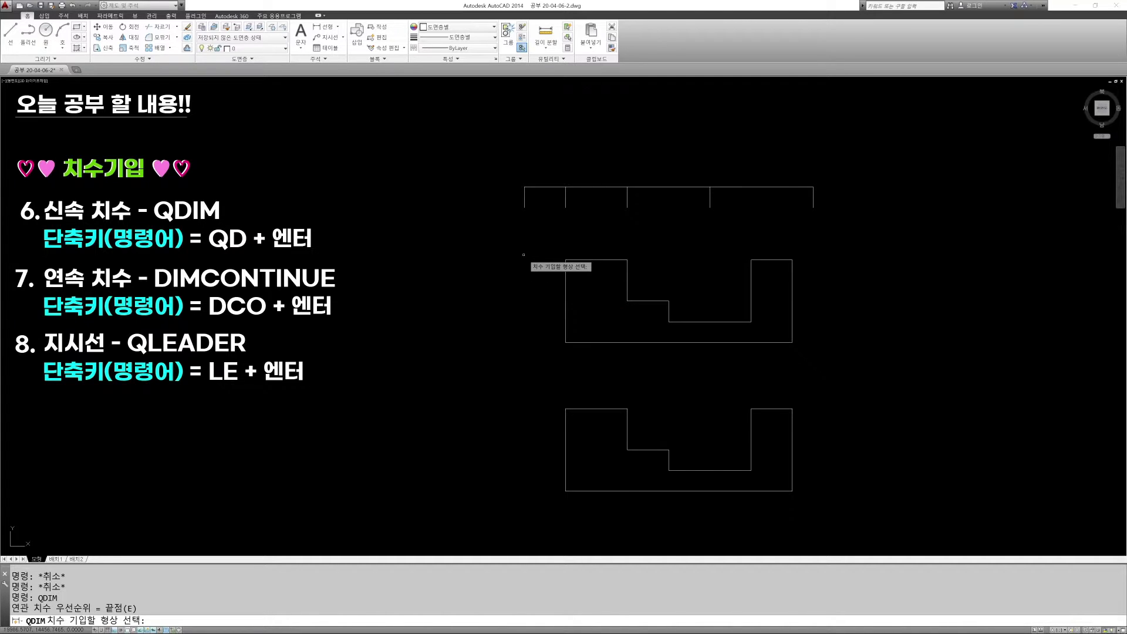
click(498, 174)
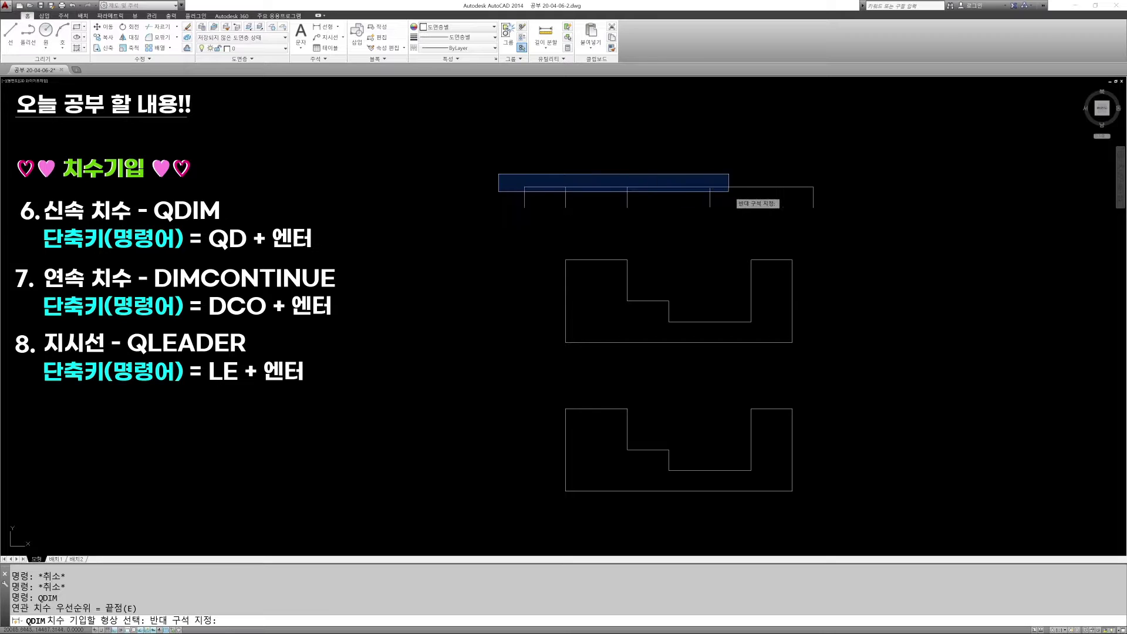
click(840, 191)
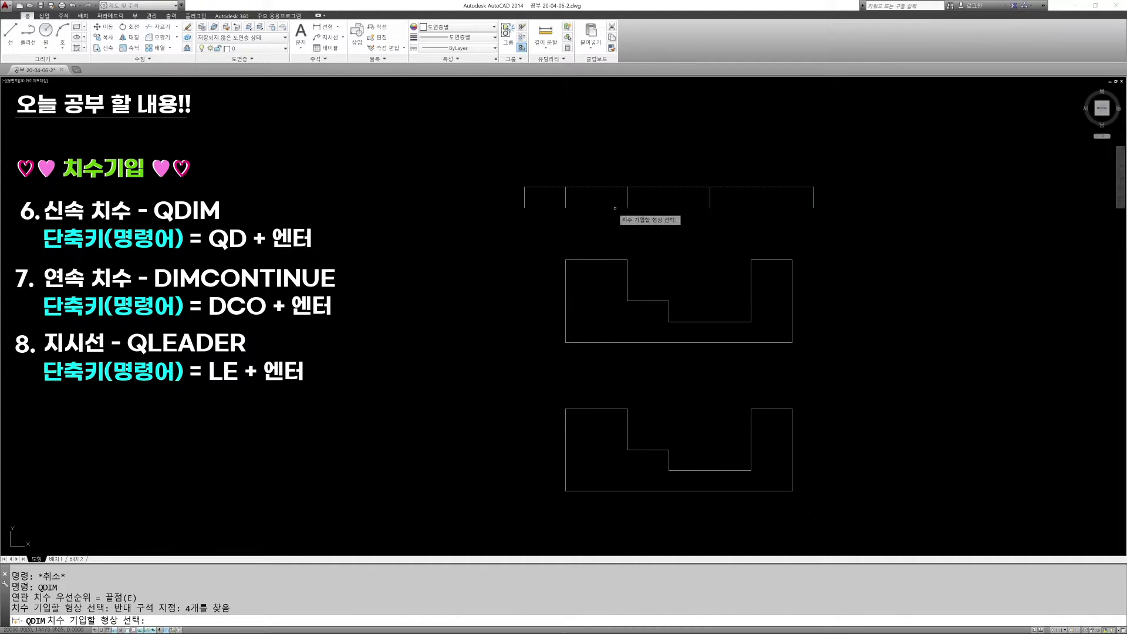
key(Escape)
key(Escape)
key(Escape)
key(Escape)
Examine how the horizontal line above the two stepped shapes is divided by selecting its segments one by one, and clear the selection.
click(586, 187)
click(544, 184)
click(548, 196)
click(542, 184)
click(538, 192)
click(678, 207)
click(672, 179)
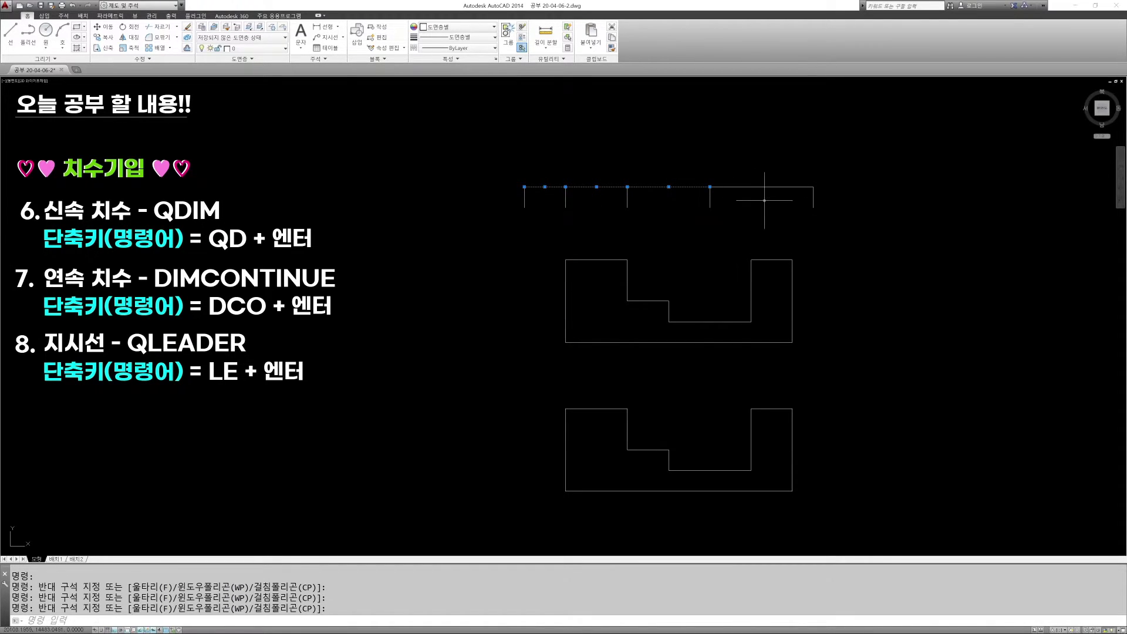
click(764, 200)
click(747, 165)
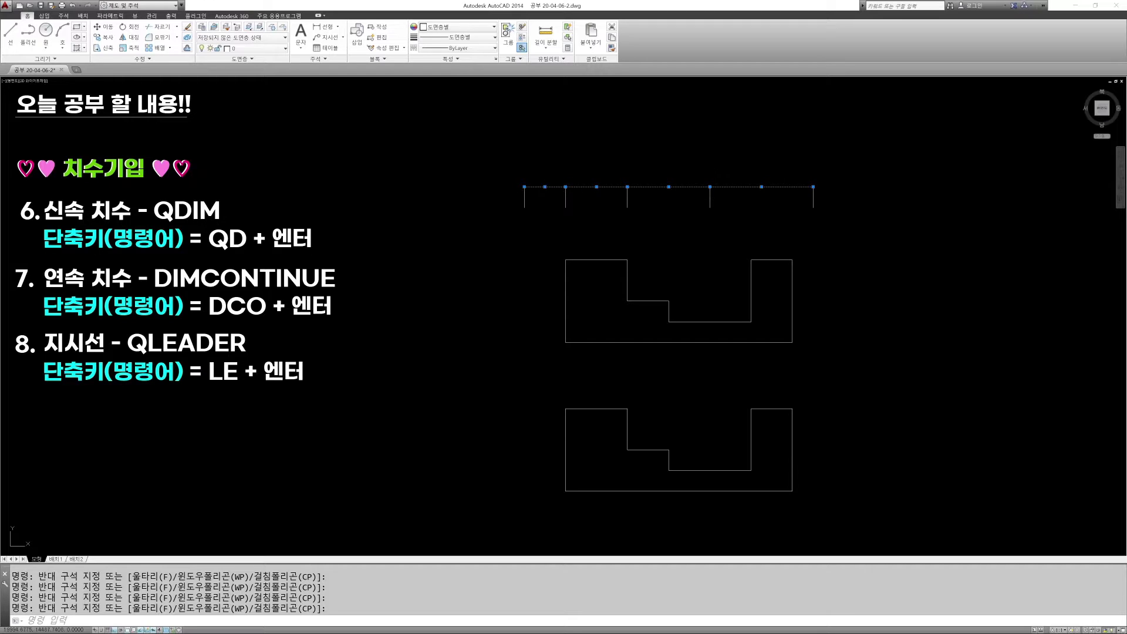
key(Escape)
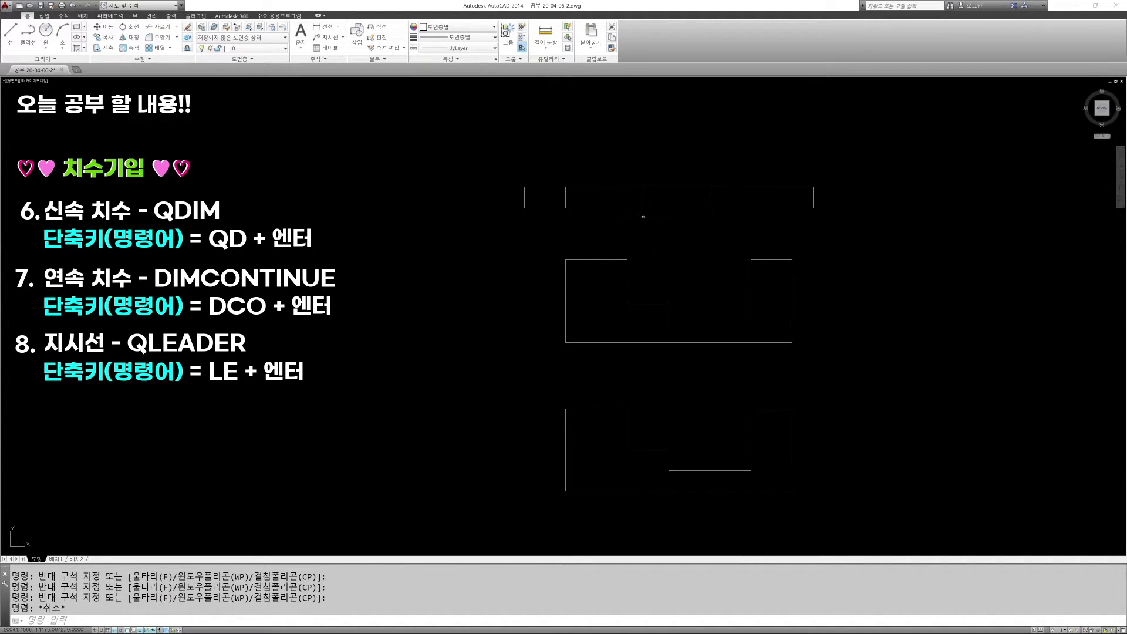
Add continuous quick dimensions to all four segments of the top horizontal line, placing the dimension line just above it.
text(QD)
key(Return)
click(501, 177)
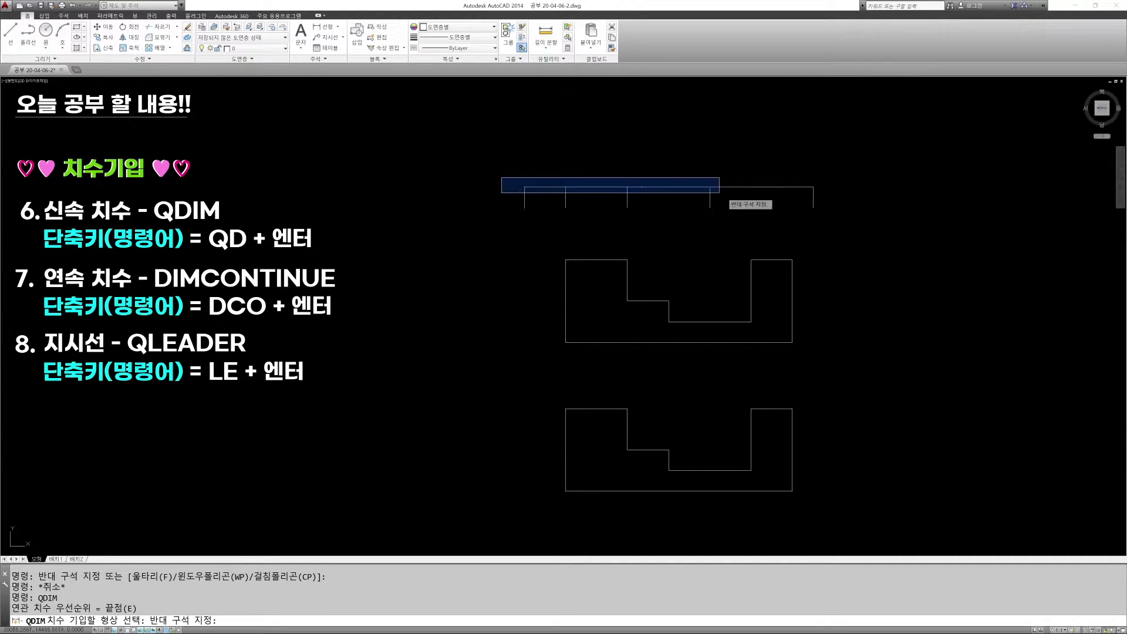
click(844, 192)
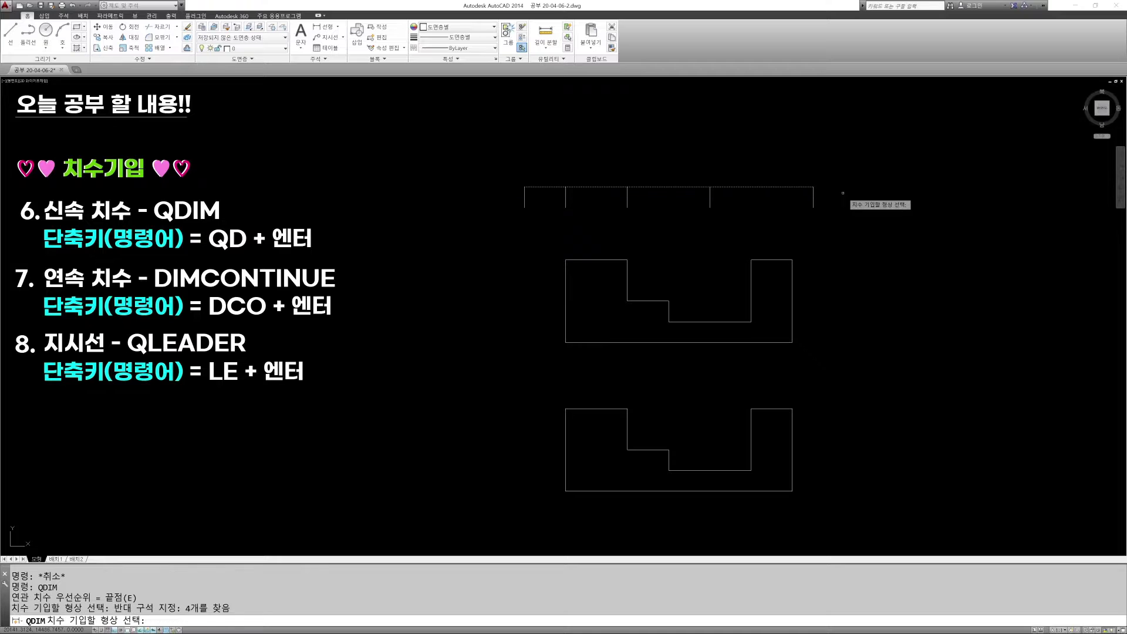
key(Return)
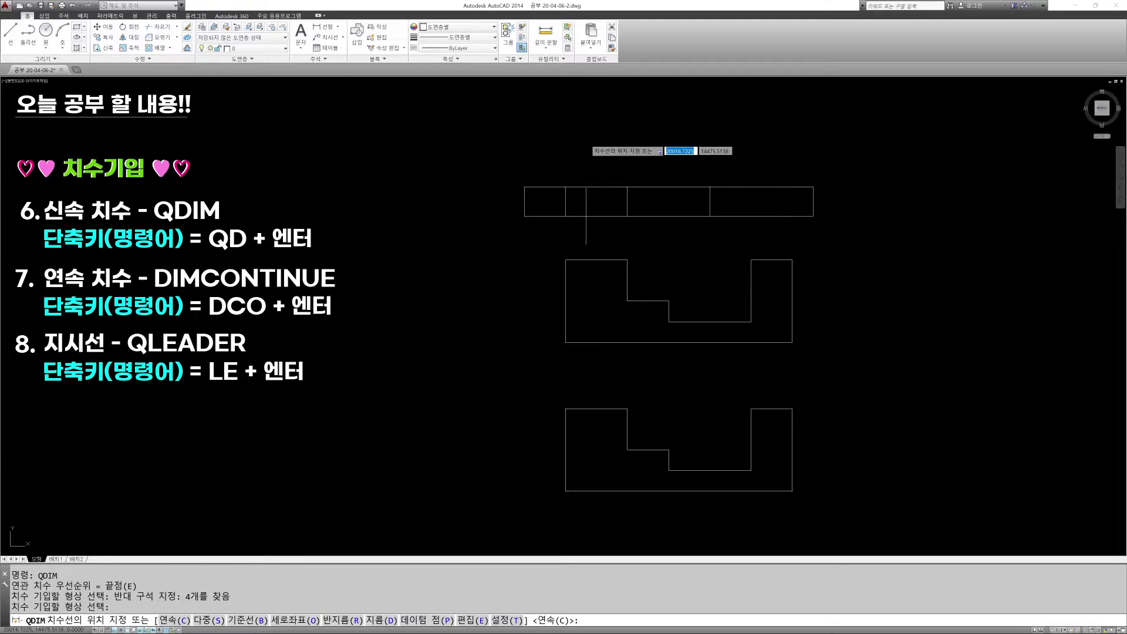
click(525, 167)
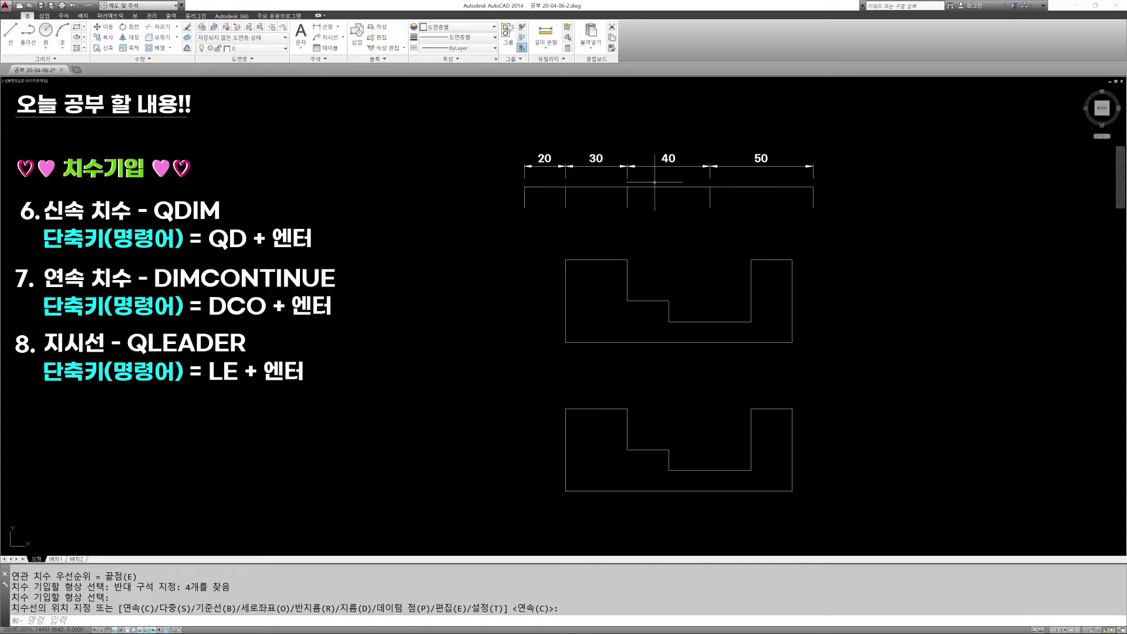
Erase the four quick dimensions above the top horizontal line.
key(Escape)
key(Escape)
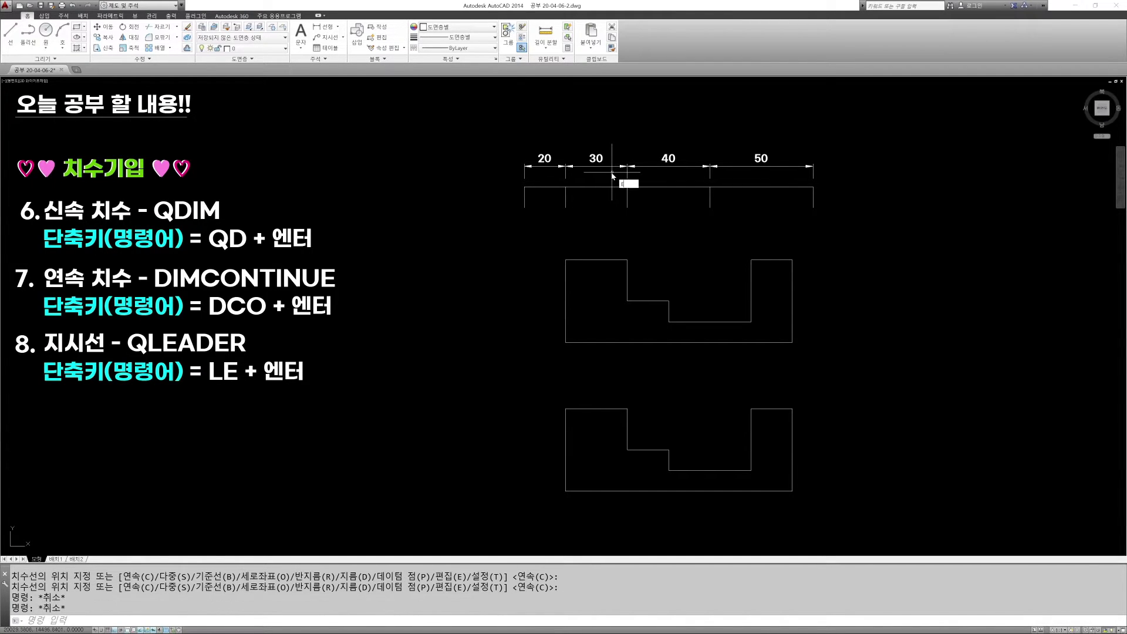
text(E)
key(Return)
click(842, 175)
click(669, 163)
key(Return)
key(Escape)
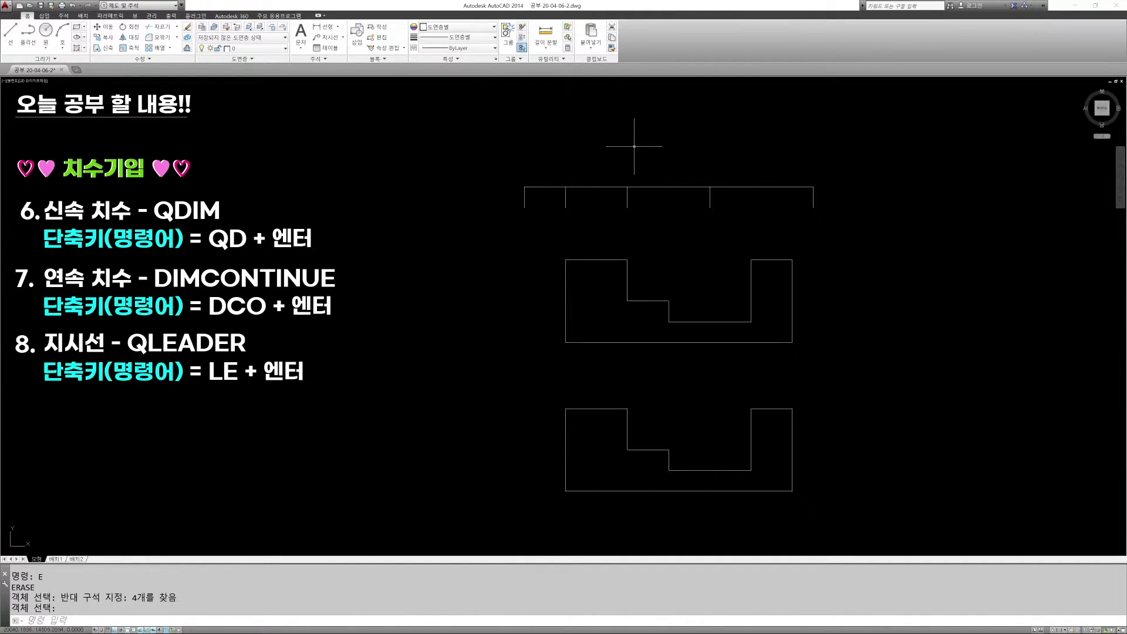
Add continuous quick dimensions to all four segments of the top horizontal line, with the dimension line just above it.
key(Escape)
text(QDIM)
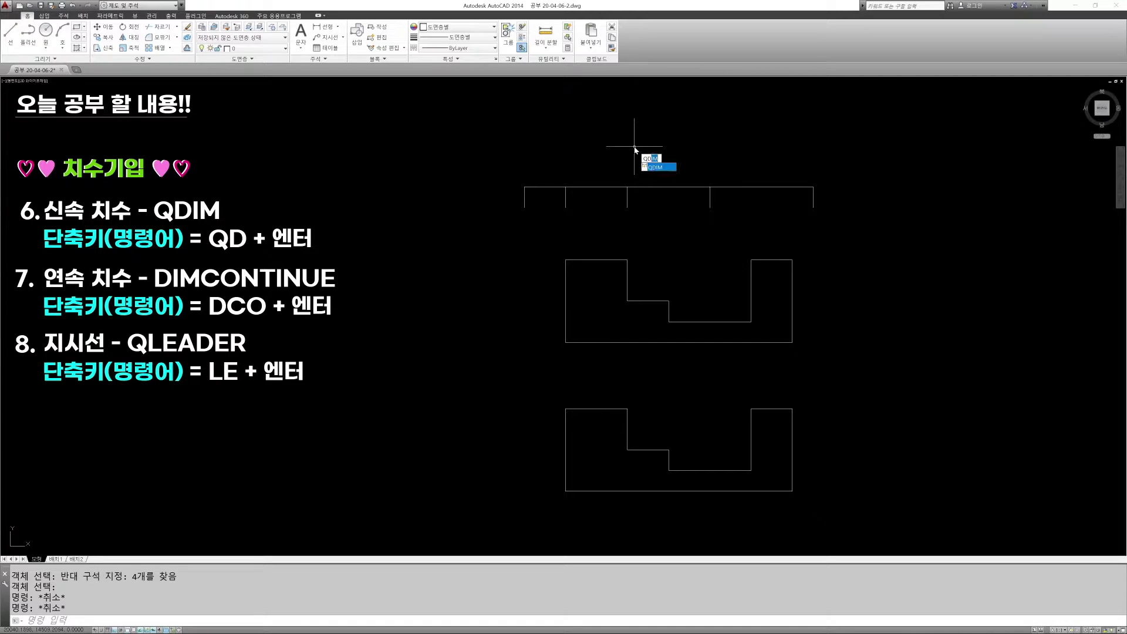
key(Return)
click(485, 171)
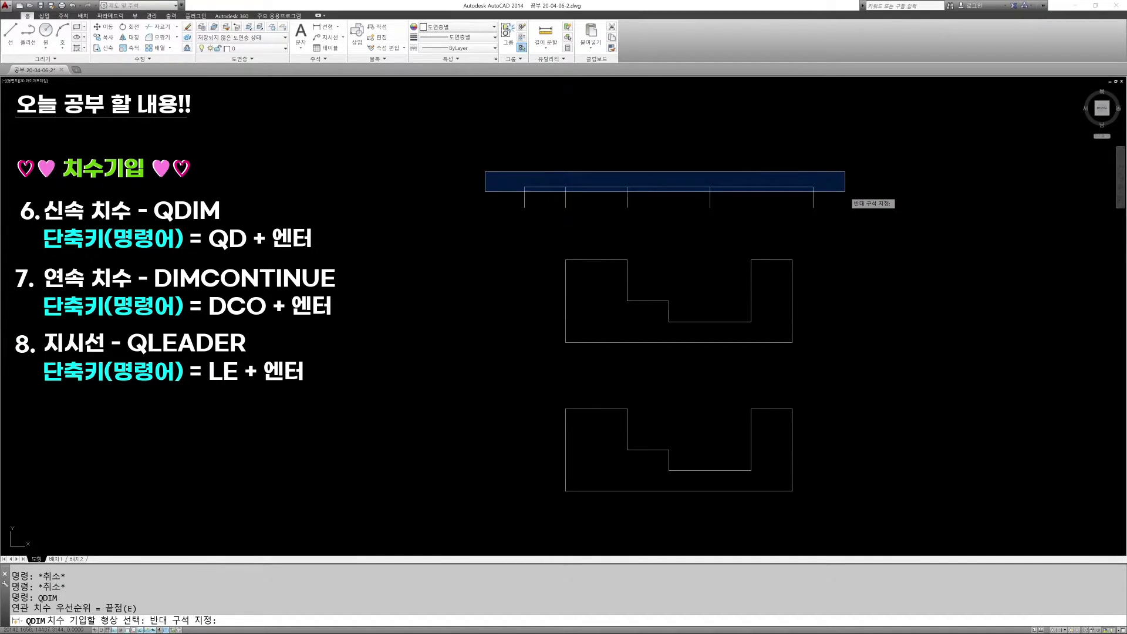
click(845, 192)
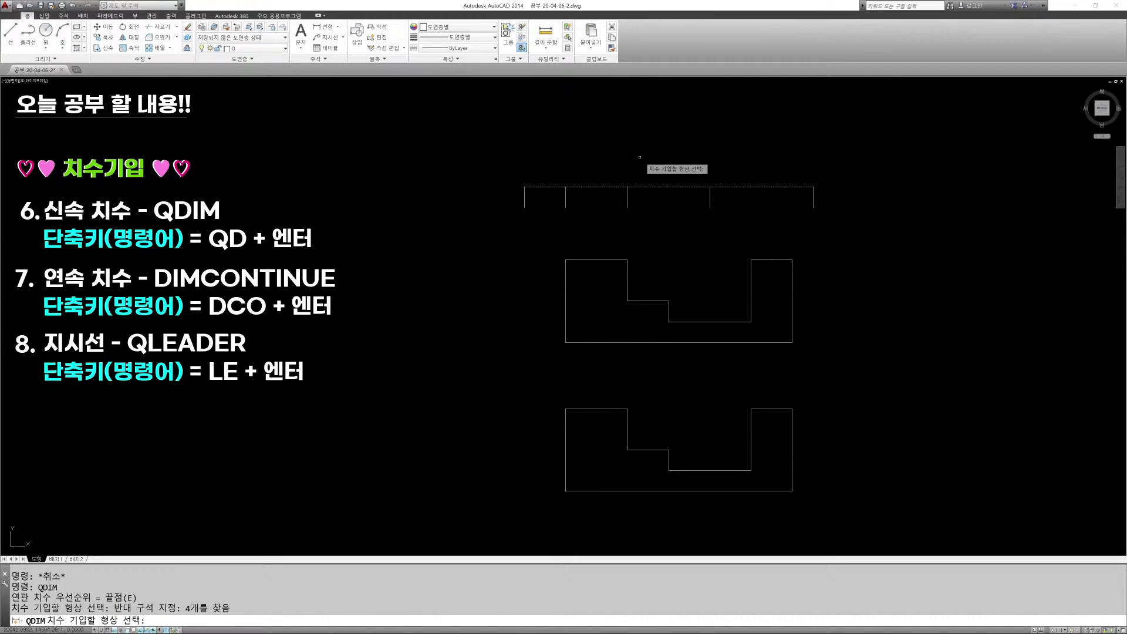
key(Return)
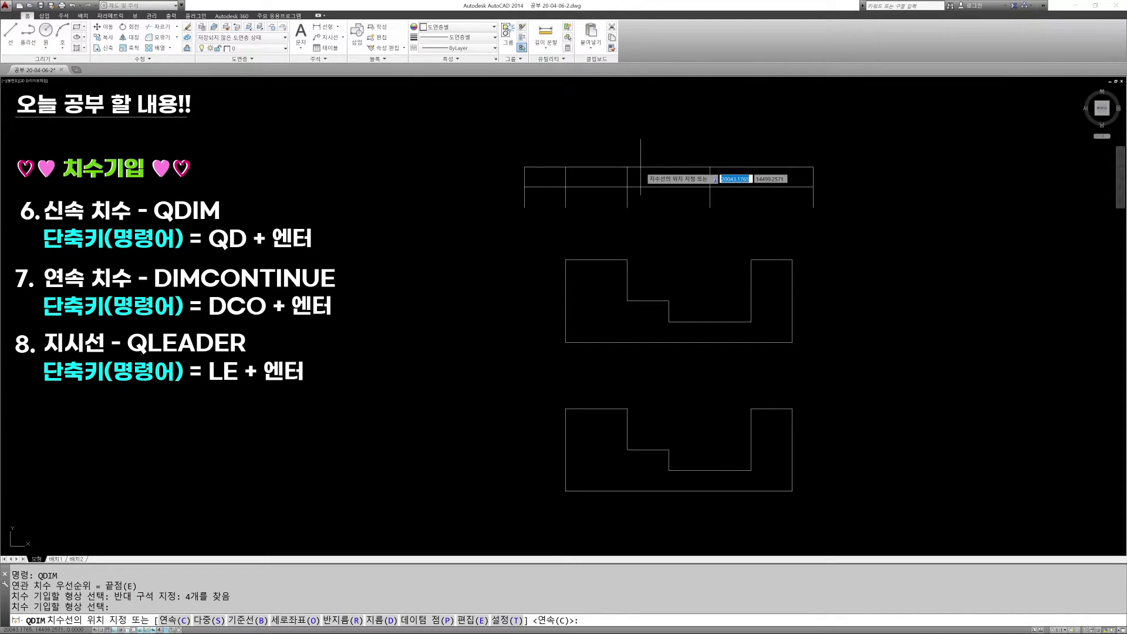
click(641, 165)
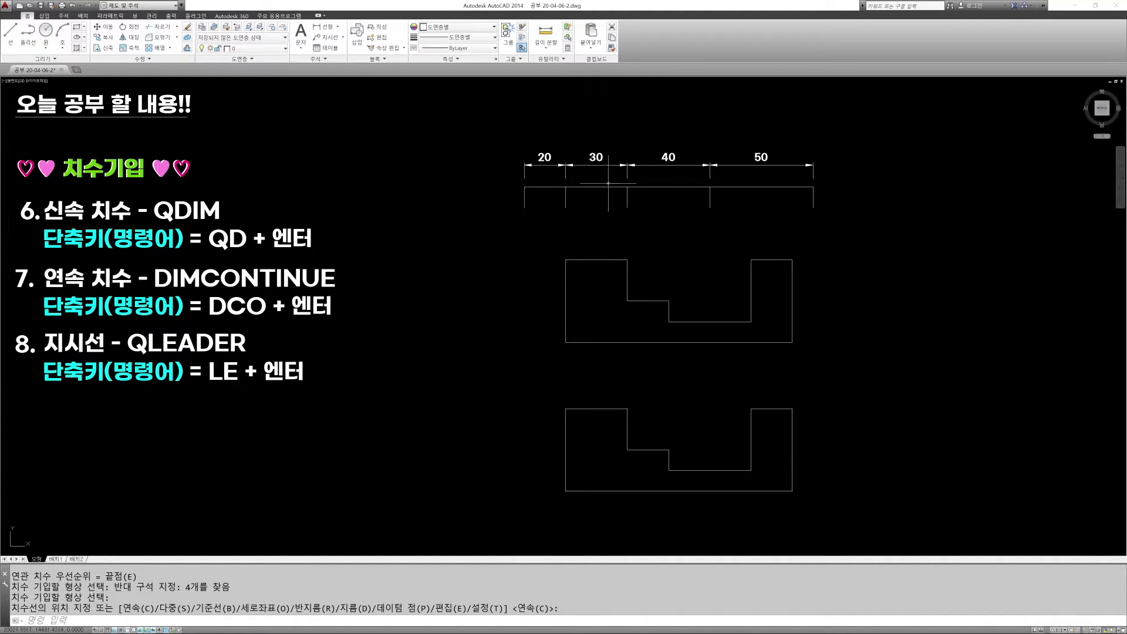
key(Escape)
key(Escape)
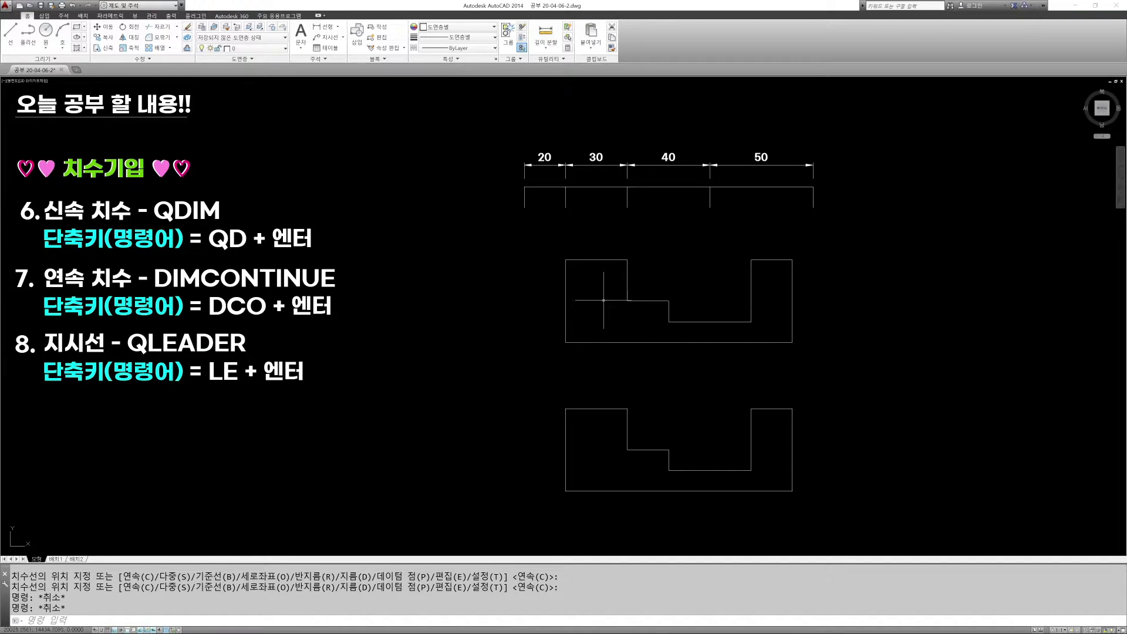
key(Escape)
key(Escape)
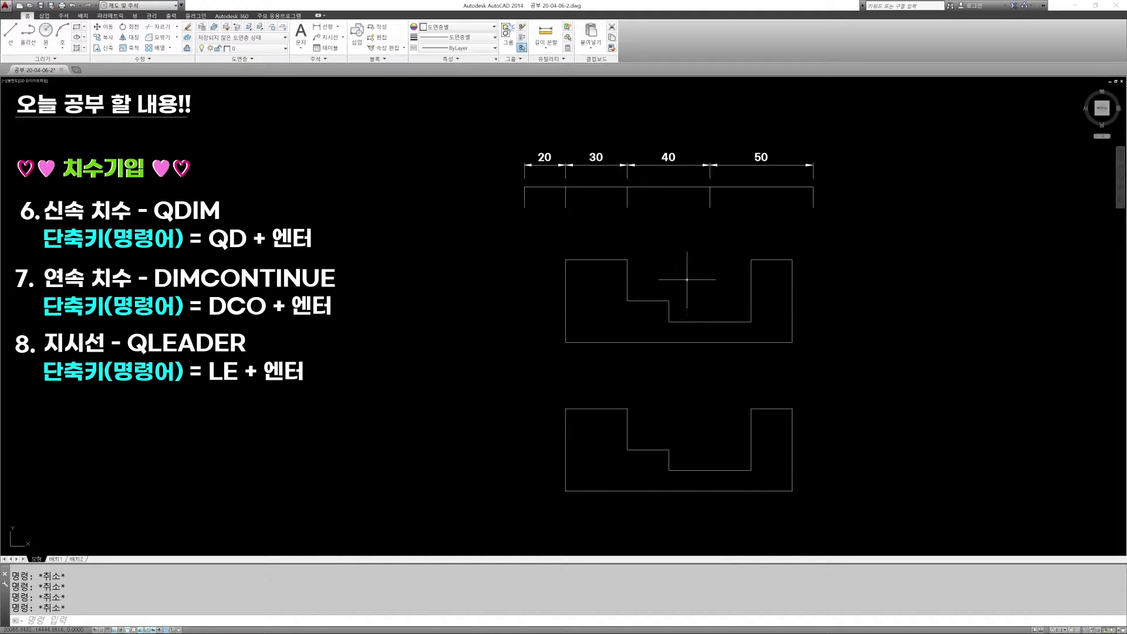
Add continuous quick dimensions to the horizontal widths of the upper stepped shape, placing the dimension line above it.
text(QD)
key(Return)
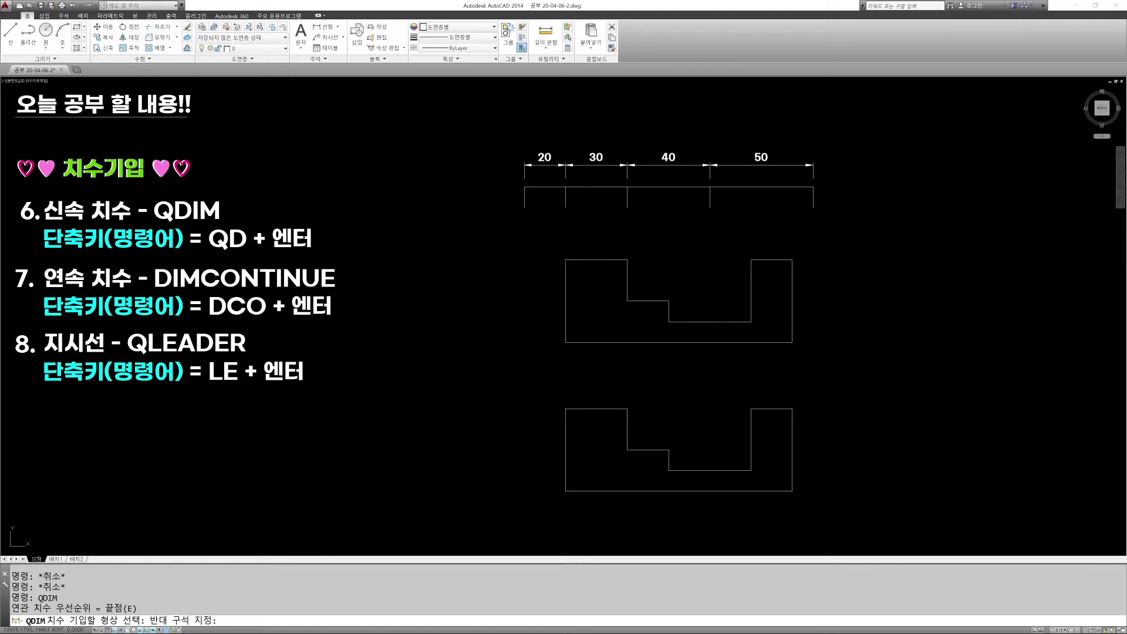
click(506, 233)
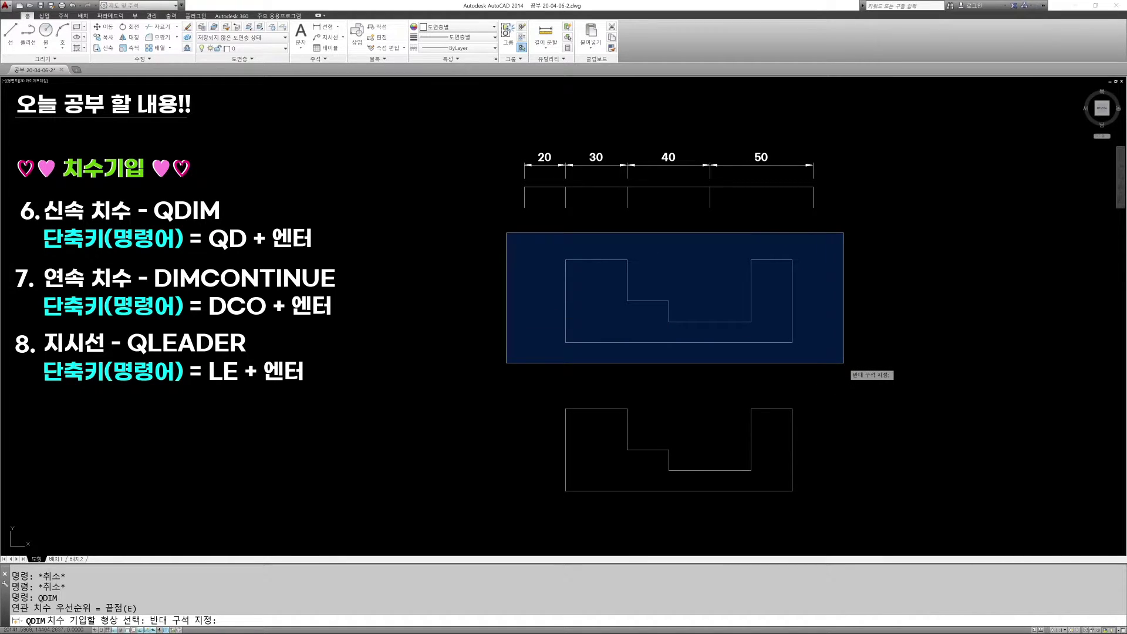
click(535, 293)
click(828, 246)
click(530, 338)
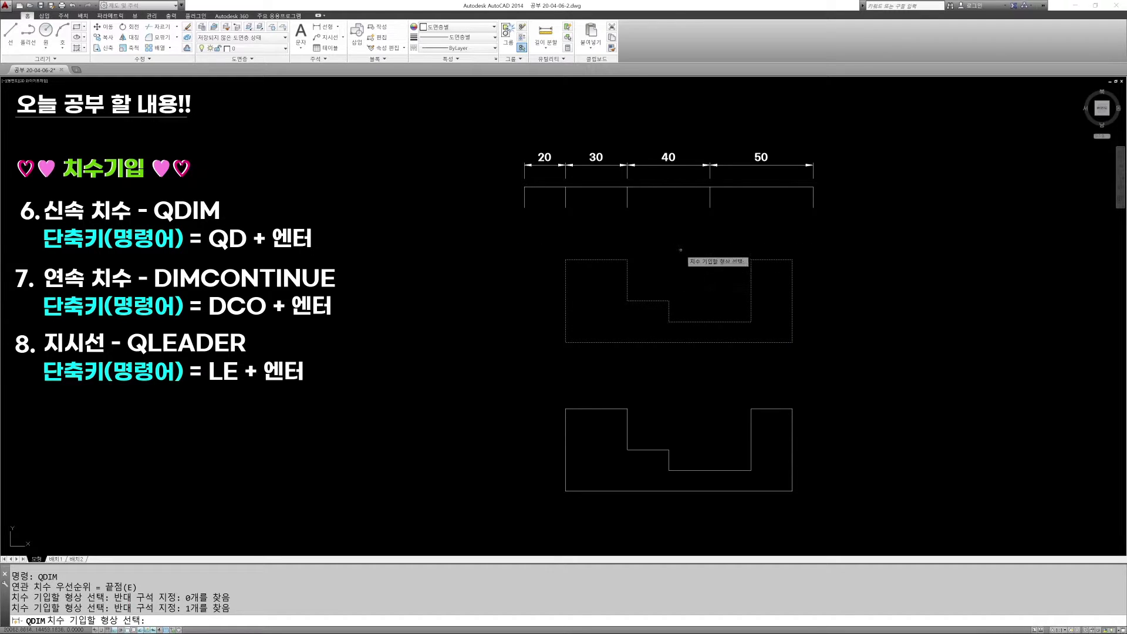
key(Return)
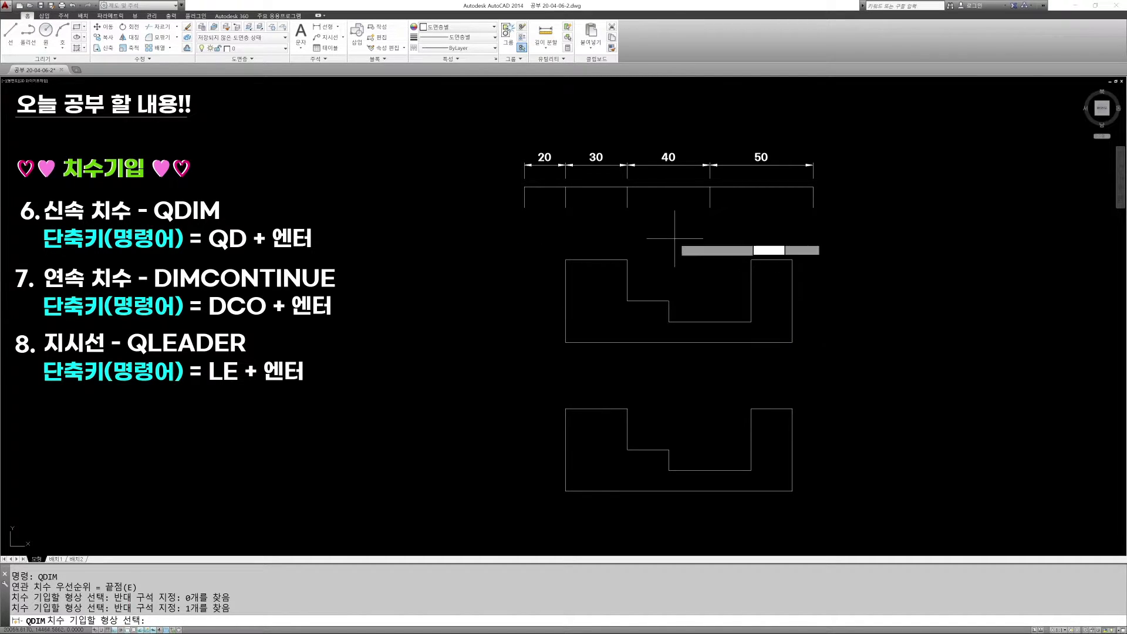
click(674, 231)
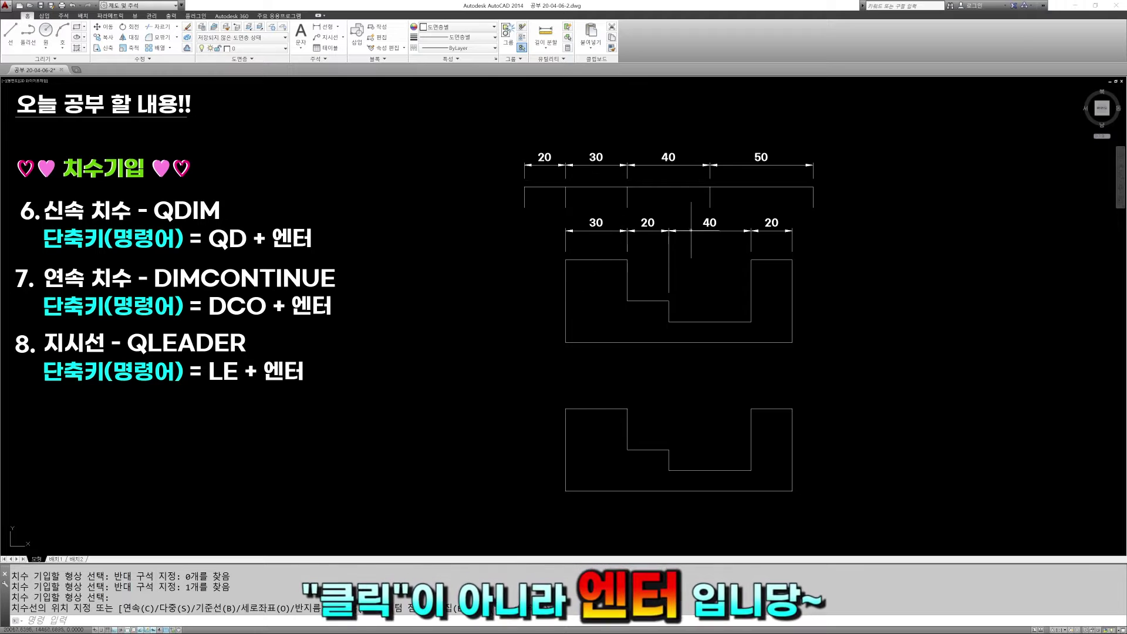
Add continuous quick dimensions to the vertical step heights of the upper stepped shape, placing them along its left side.
key(Return)
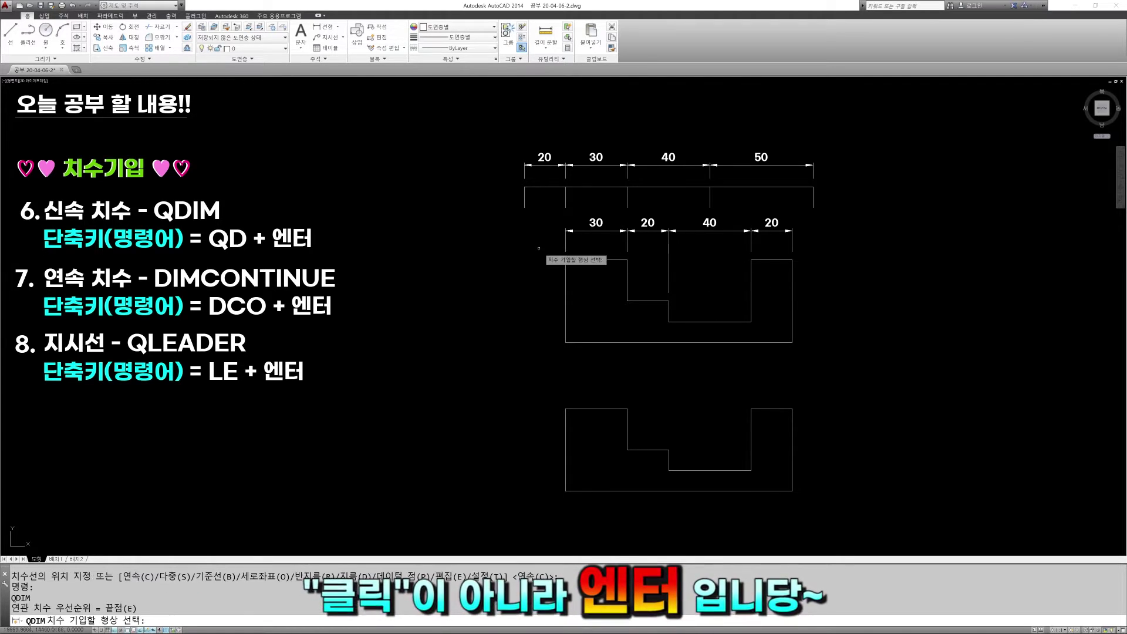
click(532, 240)
click(813, 348)
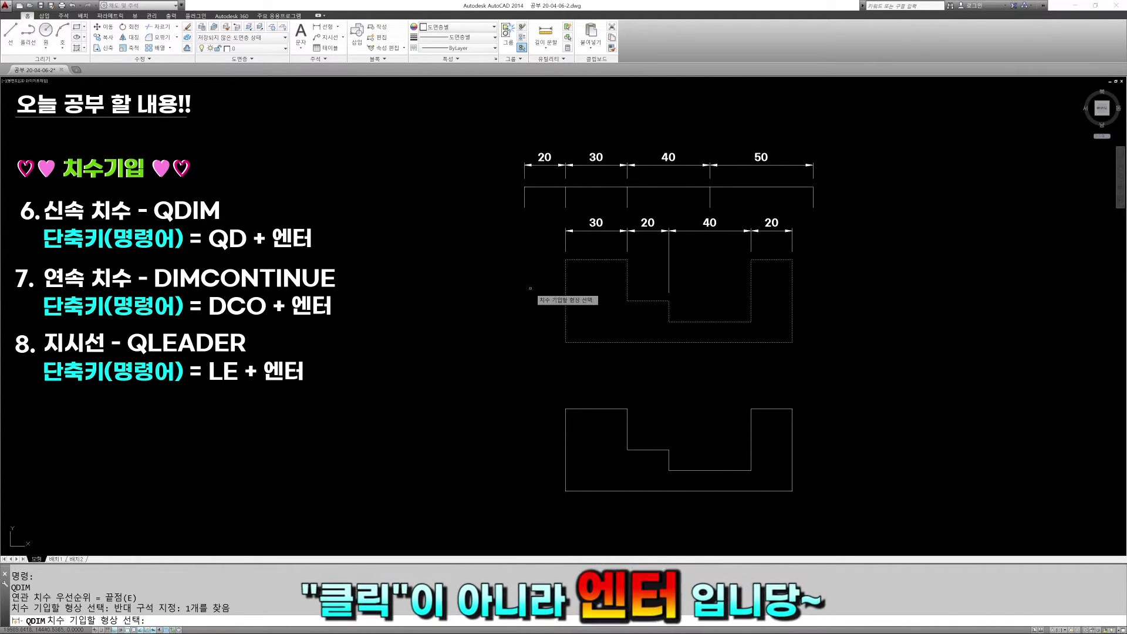
key(Return)
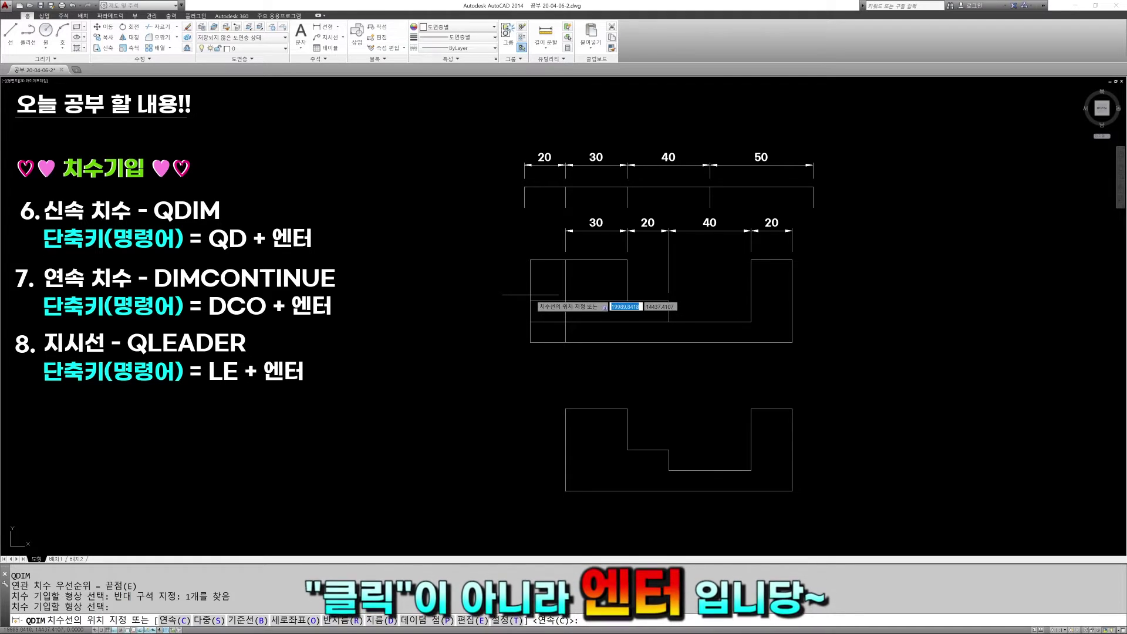
click(530, 302)
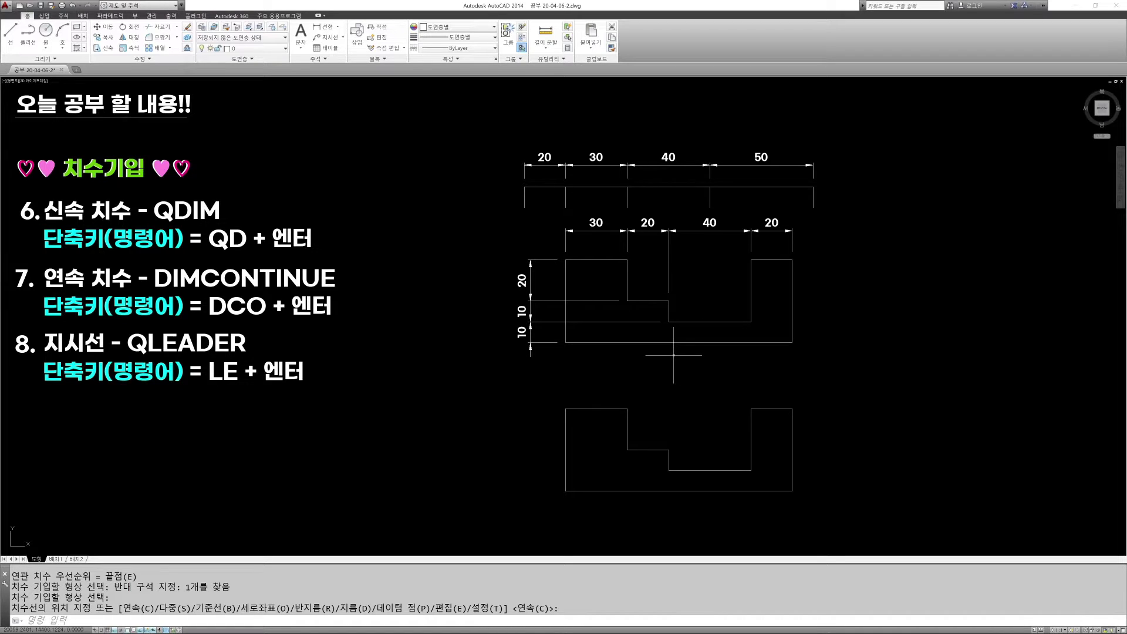
key(Escape)
key(Escape)
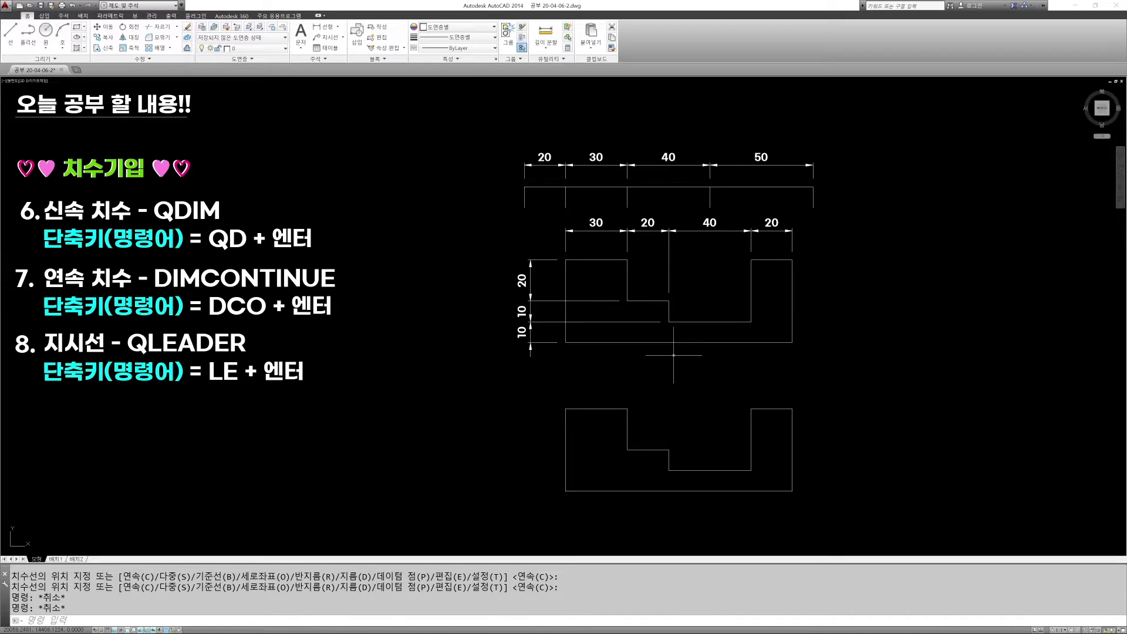
Add continuous quick dimensions to the upper stepped shape's vertical heights on its right side as well.
key(Return)
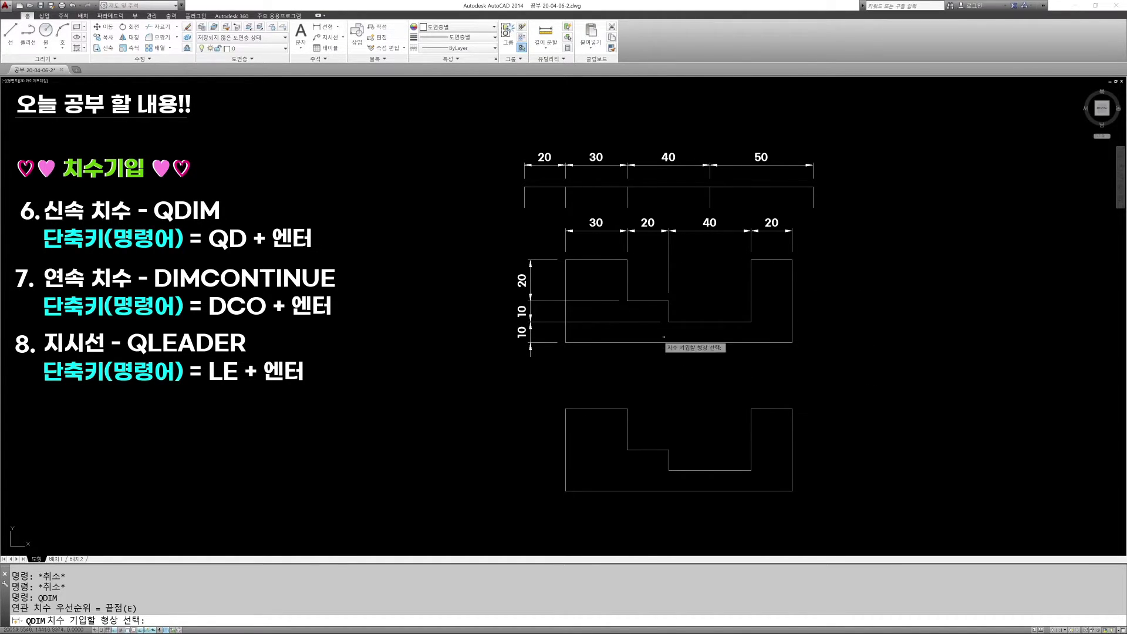
click(600, 259)
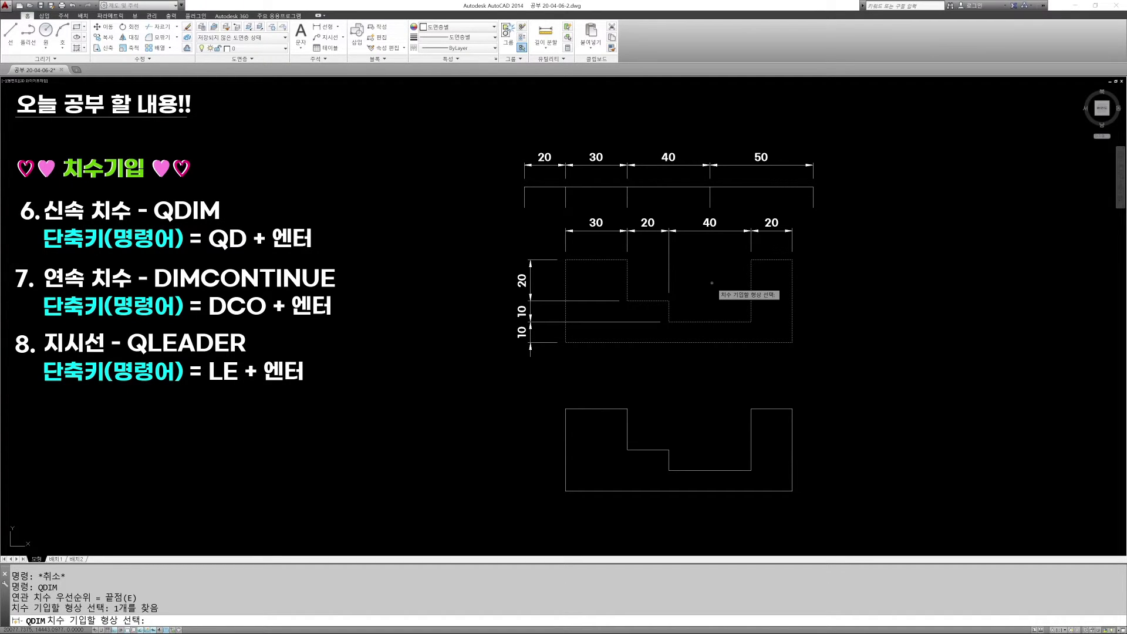
key(Return)
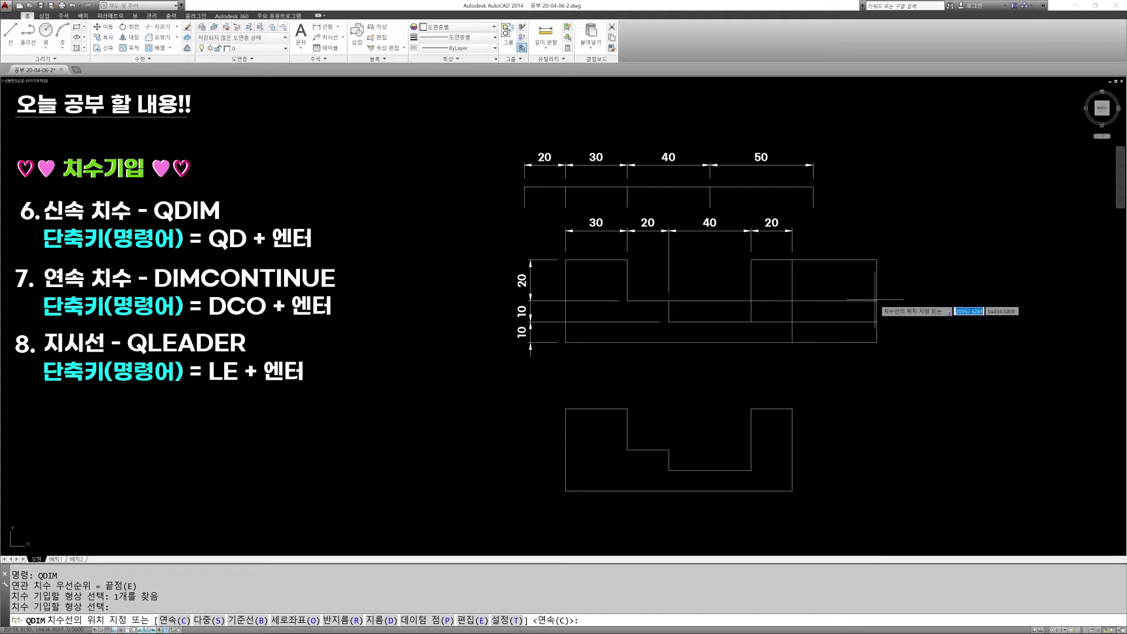
click(822, 266)
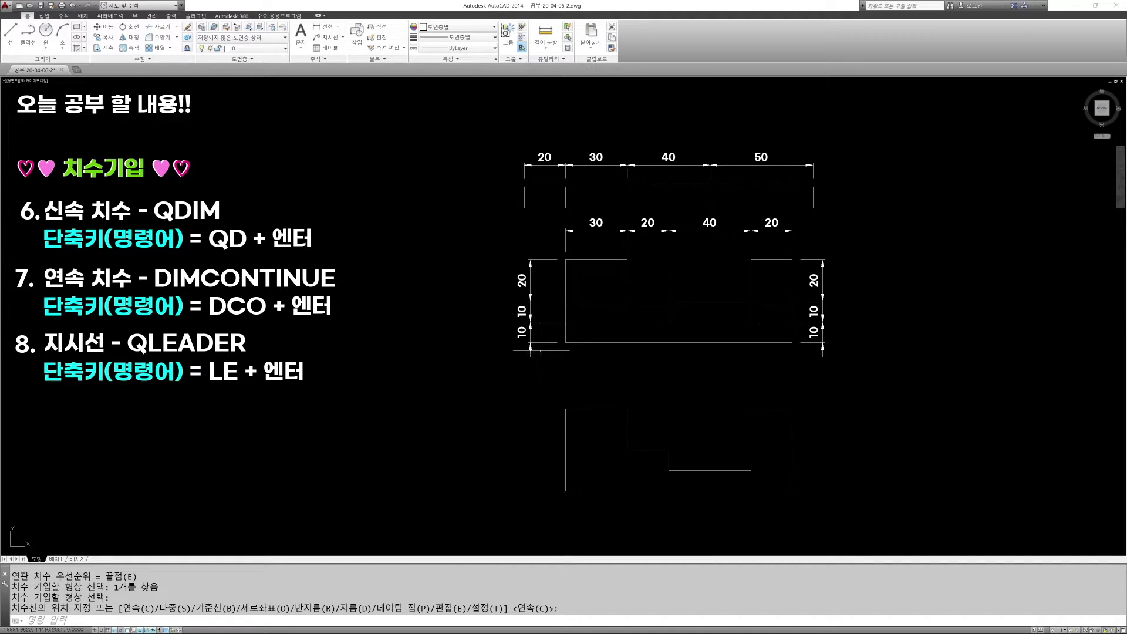
key(Escape)
key(Escape)
text(E)
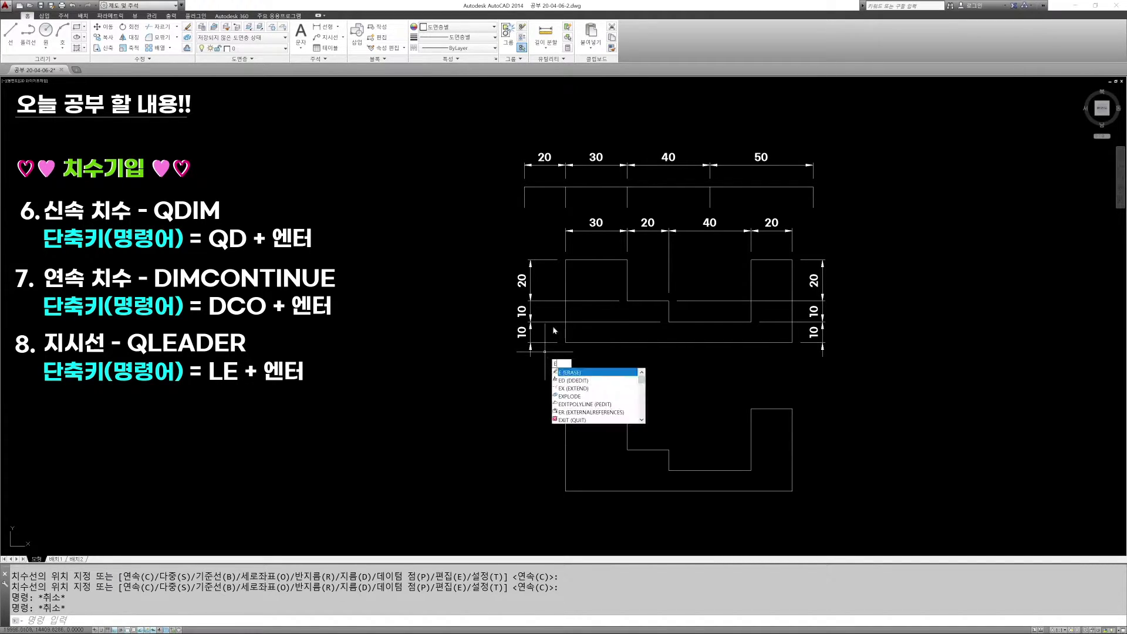
key(Escape)
key(Escape)
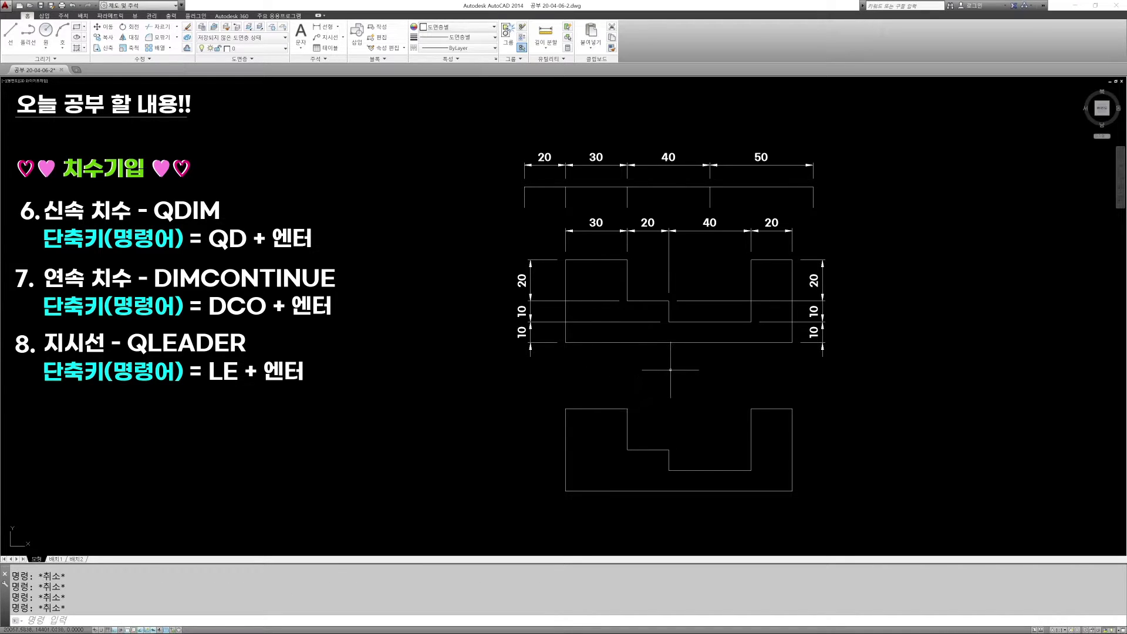
Add linear dimensions to the first two horizontal widths of the lower stepped shape, aligned in one row above it.
click(322, 27)
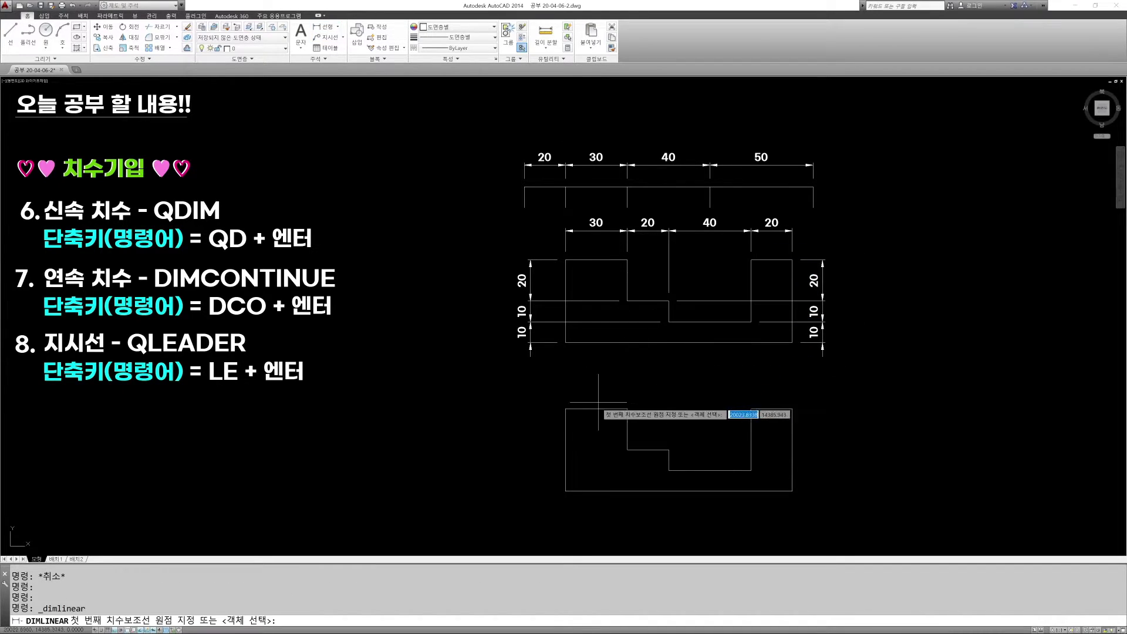
click(565, 409)
click(627, 409)
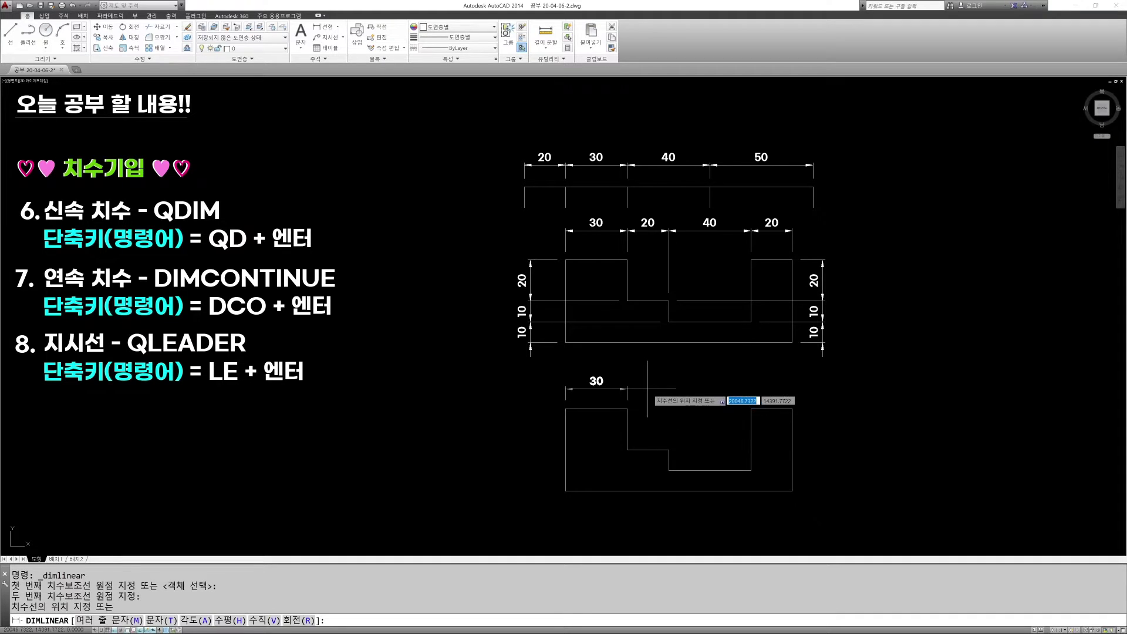
click(647, 384)
key(Return)
click(627, 409)
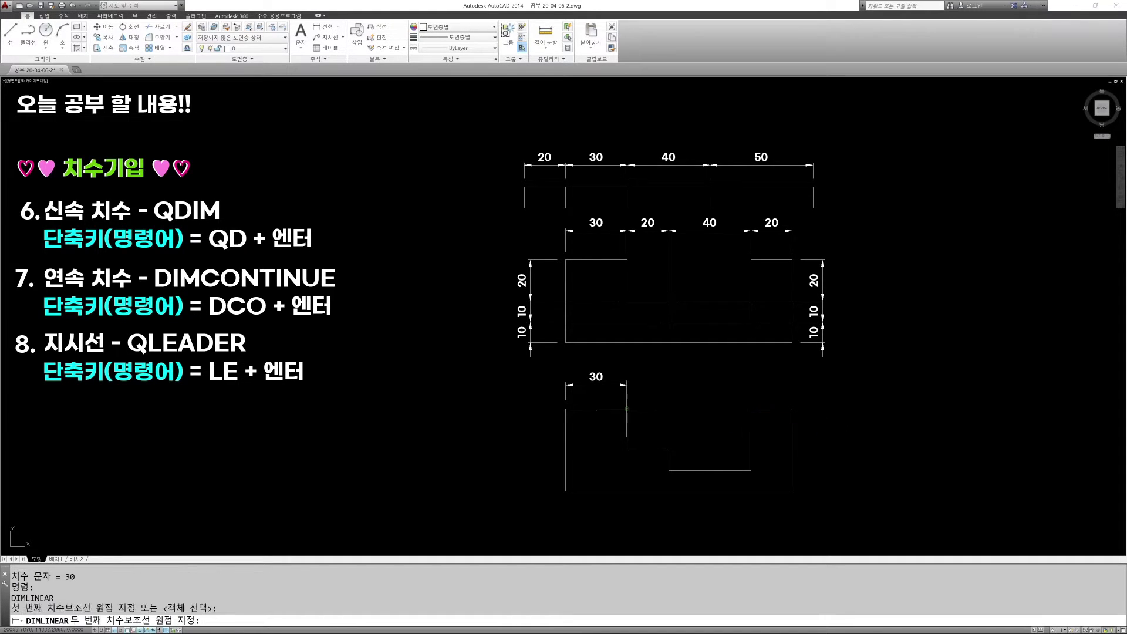
click(668, 449)
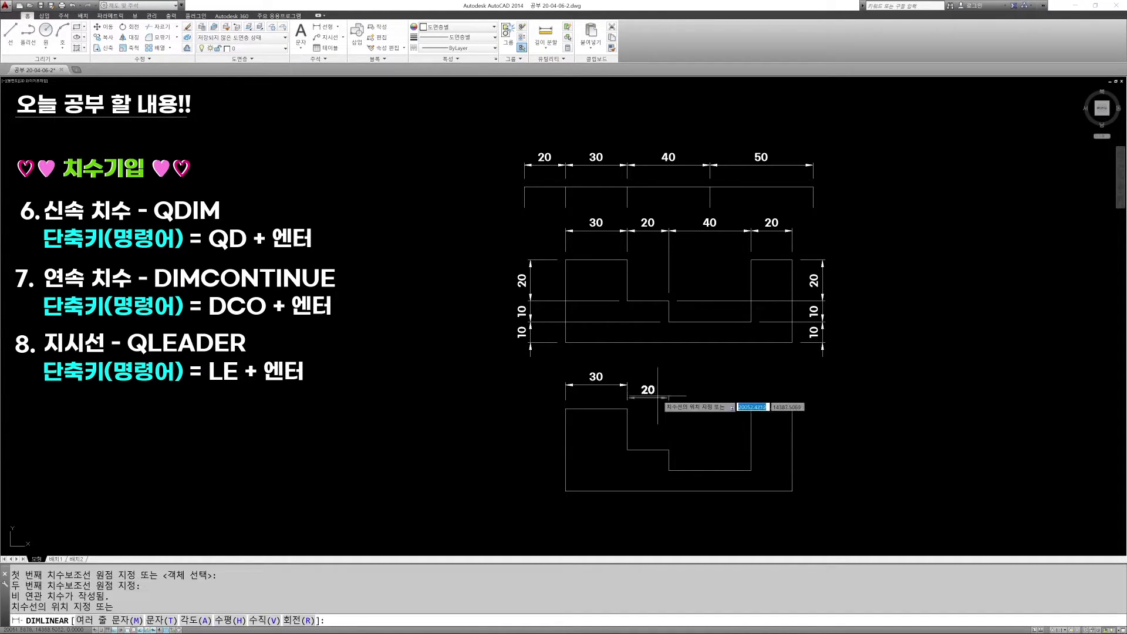
click(627, 385)
Add linear dimensions to the recess width and the right block's width of the lower stepped shape, aligned with the existing row.
key(Return)
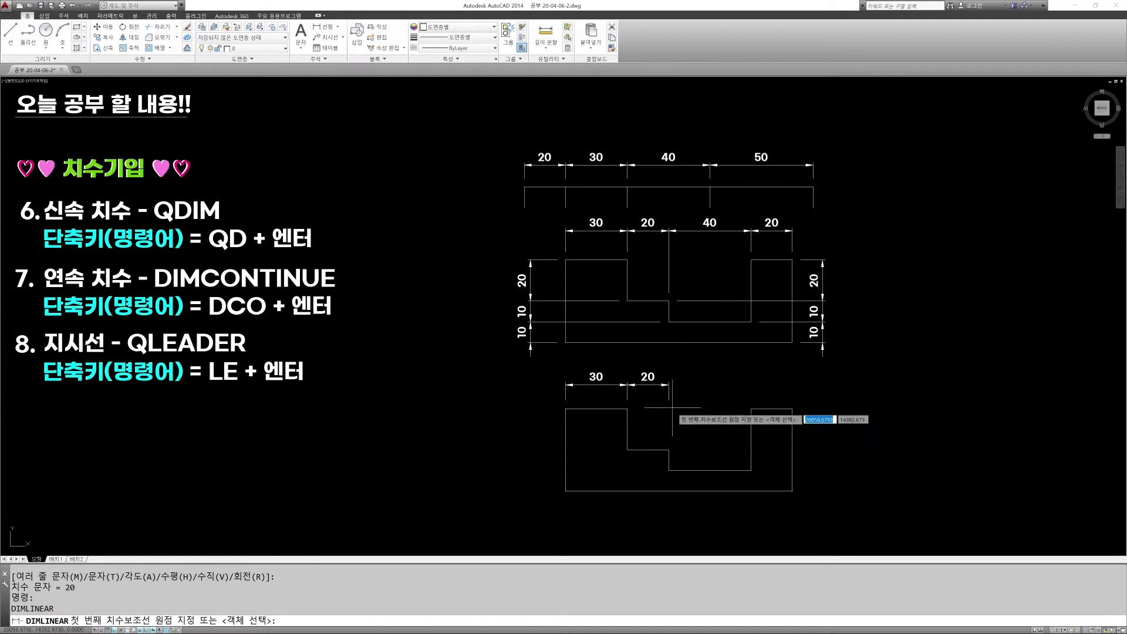
click(668, 409)
click(754, 408)
click(752, 385)
key(Return)
click(751, 409)
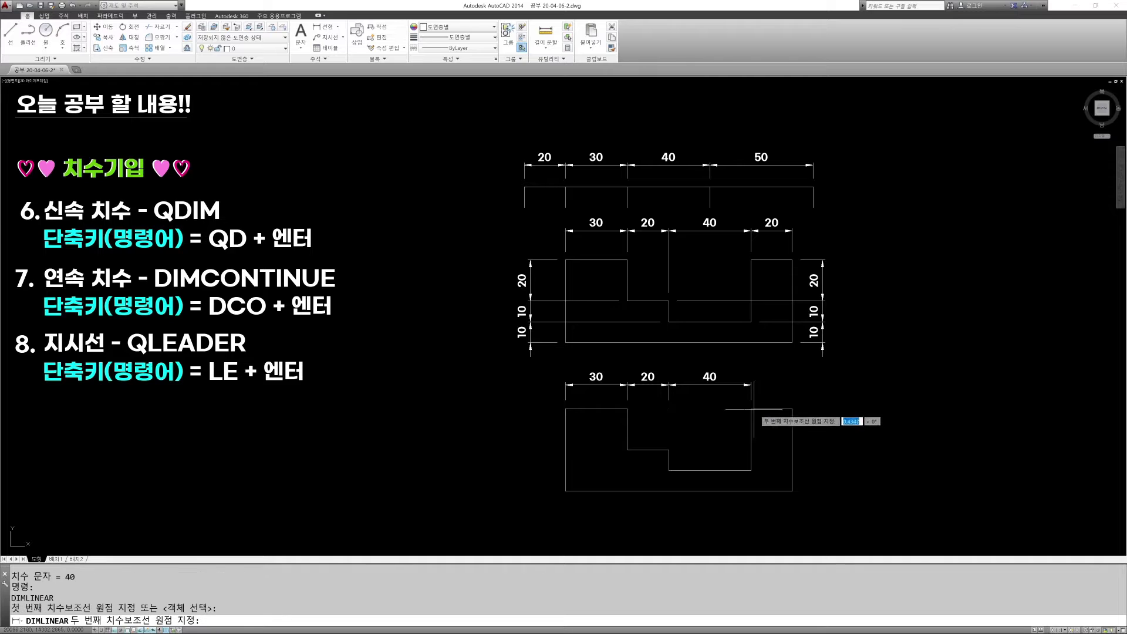
click(792, 409)
click(752, 385)
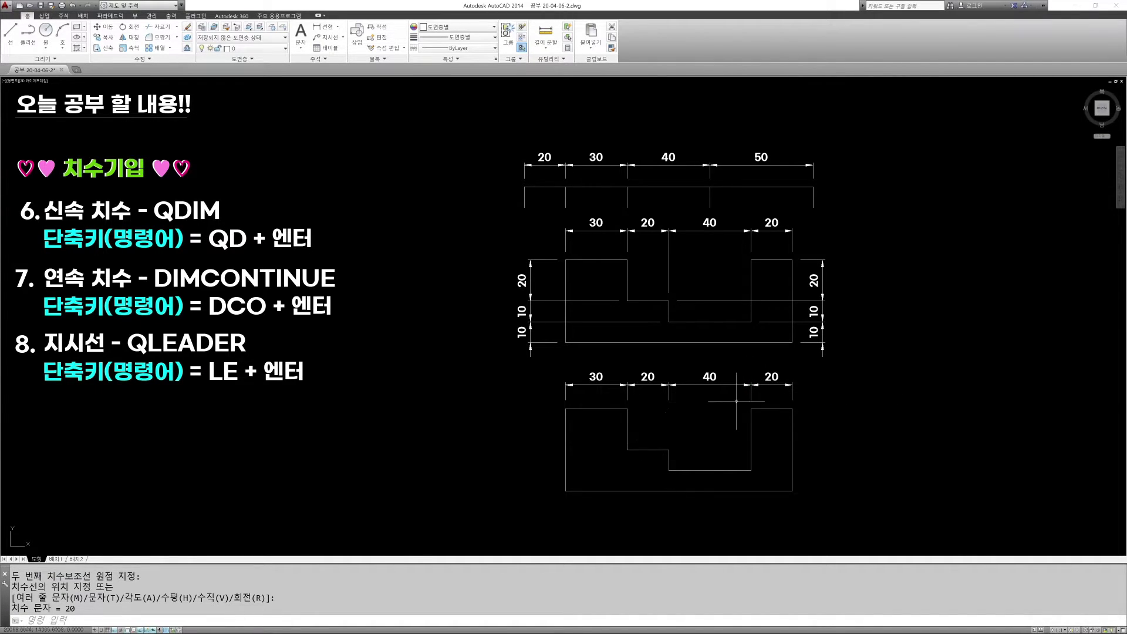
key(Escape)
key(Escape)
key(Escape)
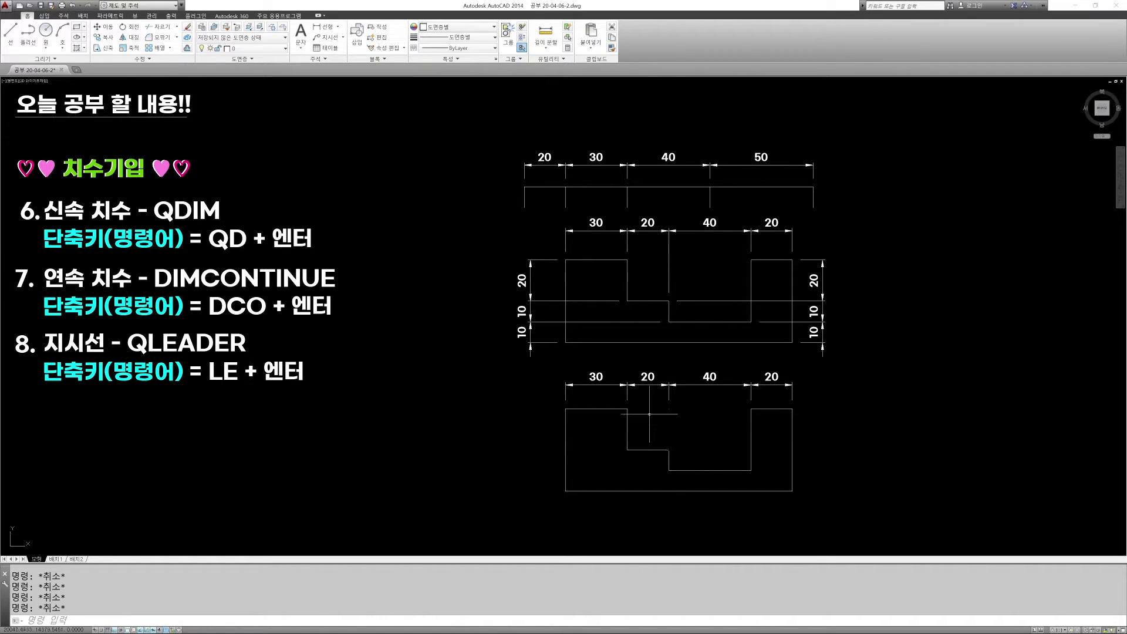
Draw consecutive line segments across the top of the lower stepped shape, with points above each vertical edge from corner to corner.
key(Return)
click(565, 409)
click(627, 409)
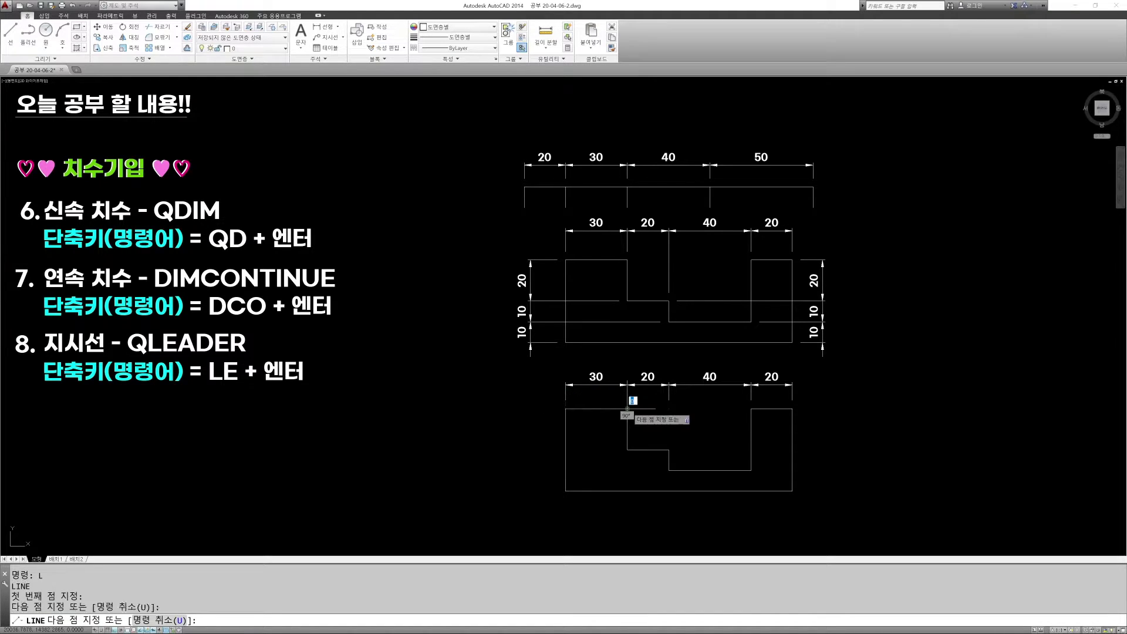
click(669, 409)
click(751, 409)
click(792, 409)
key(Escape)
Erase the four linear dimensions above the lower stepped shape.
click(809, 411)
click(561, 387)
key(Delete)
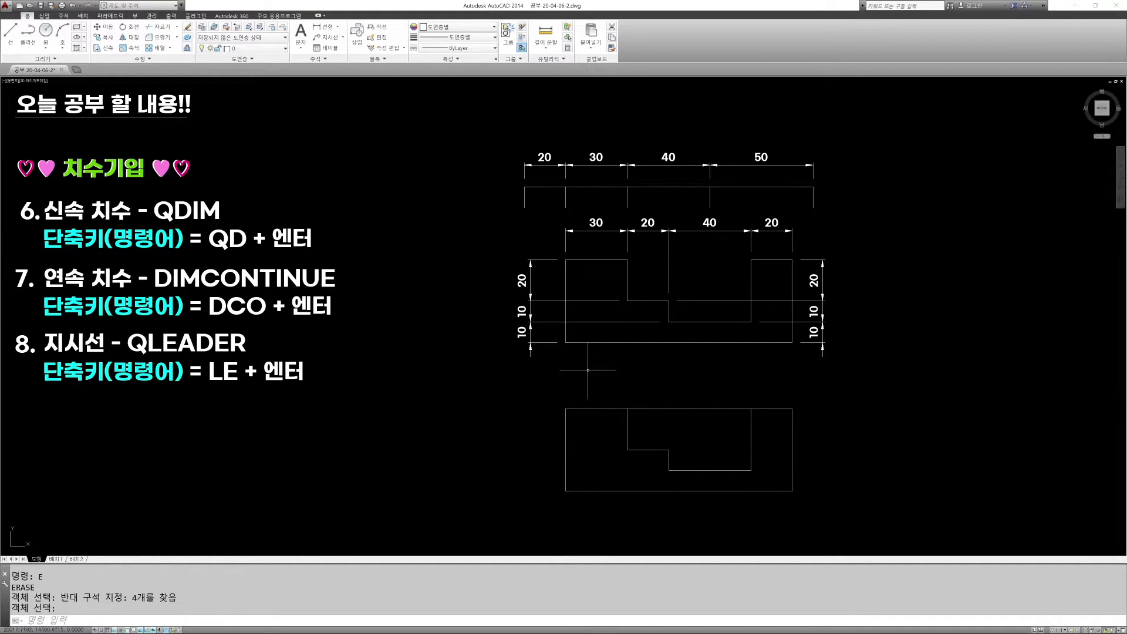
Add linear dimensions to the first two horizontal widths above the lower stepped shape, aligned in one row.
click(326, 27)
click(565, 409)
click(627, 409)
click(633, 383)
key(Return)
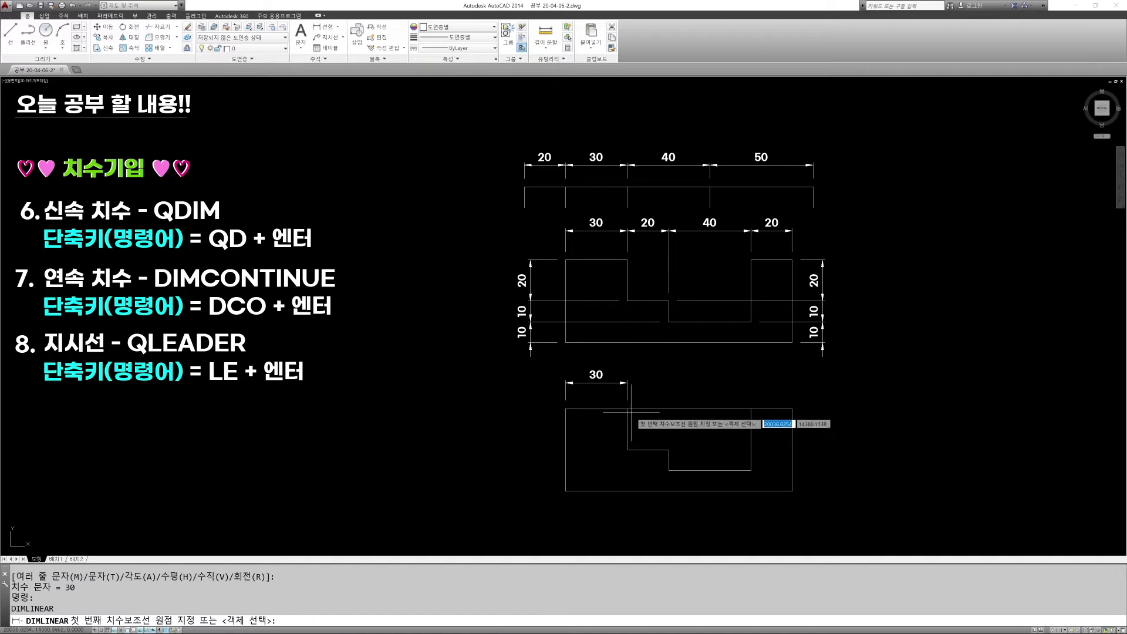
click(626, 409)
click(668, 410)
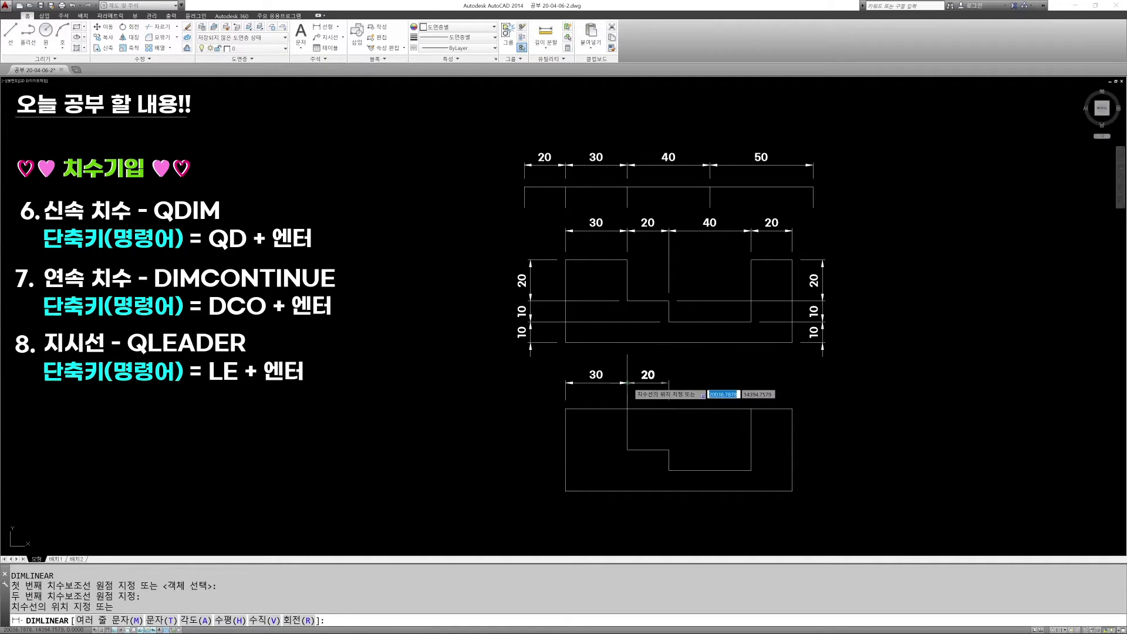
click(646, 383)
key(Return)
Add linear dimensions to the recess width and the right block's width above the lower stepped shape, continuing the row.
click(669, 409)
click(751, 409)
click(713, 383)
key(Return)
click(750, 409)
click(791, 409)
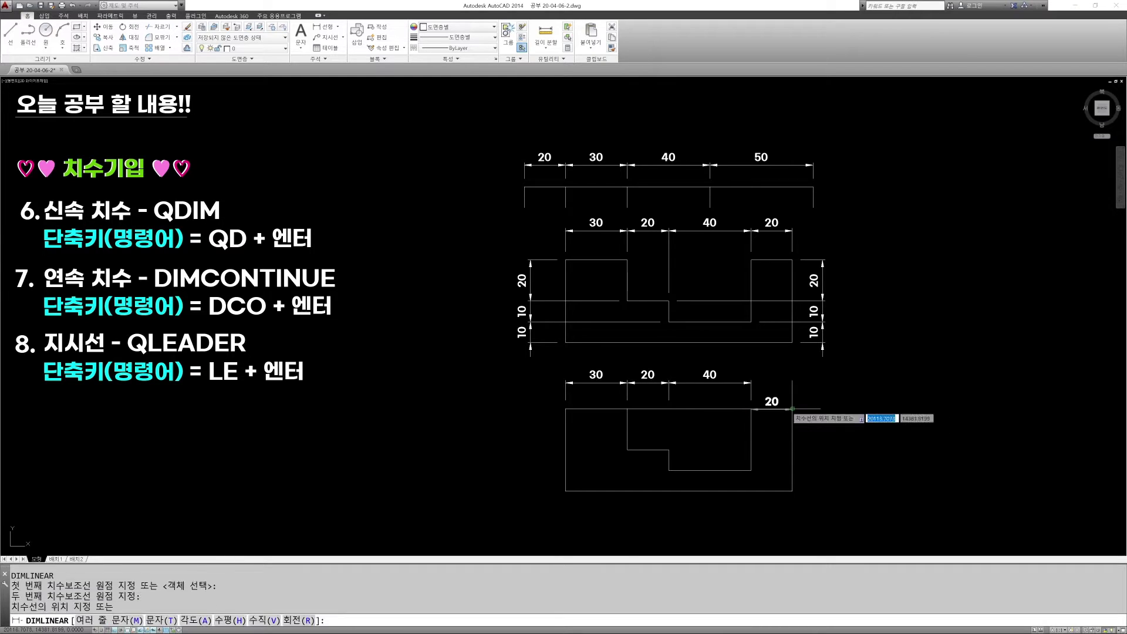
click(770, 387)
key(Escape)
key(Escape)
Erase the auxiliary line segments drawn across the open top of the lower stepped shape.
text(e)
key(Return)
click(724, 420)
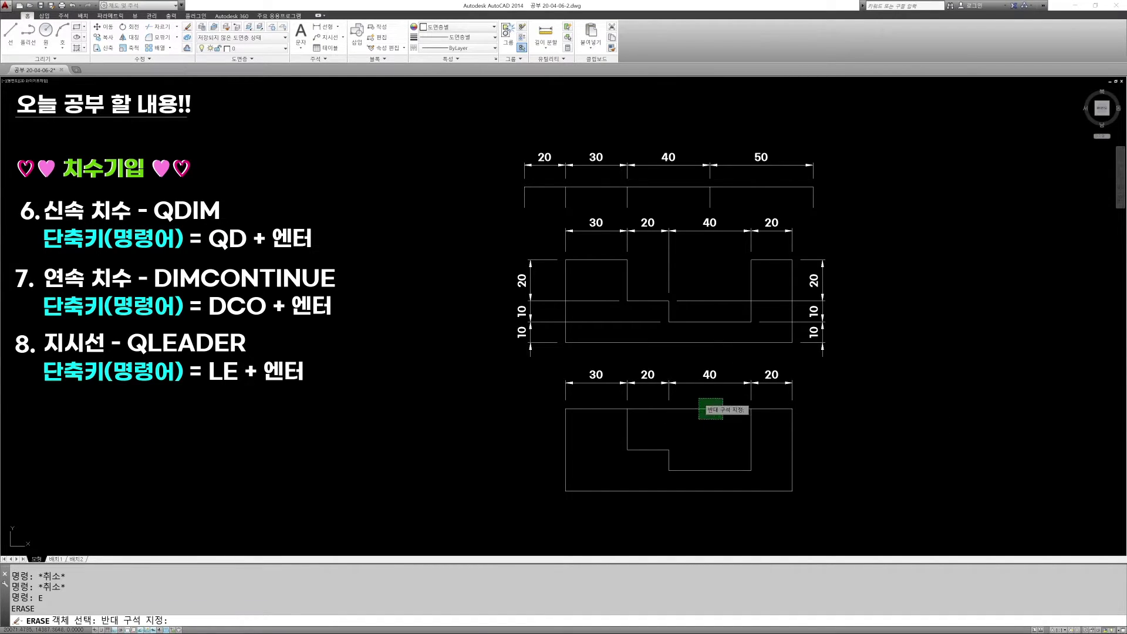
click(699, 398)
click(657, 421)
click(649, 407)
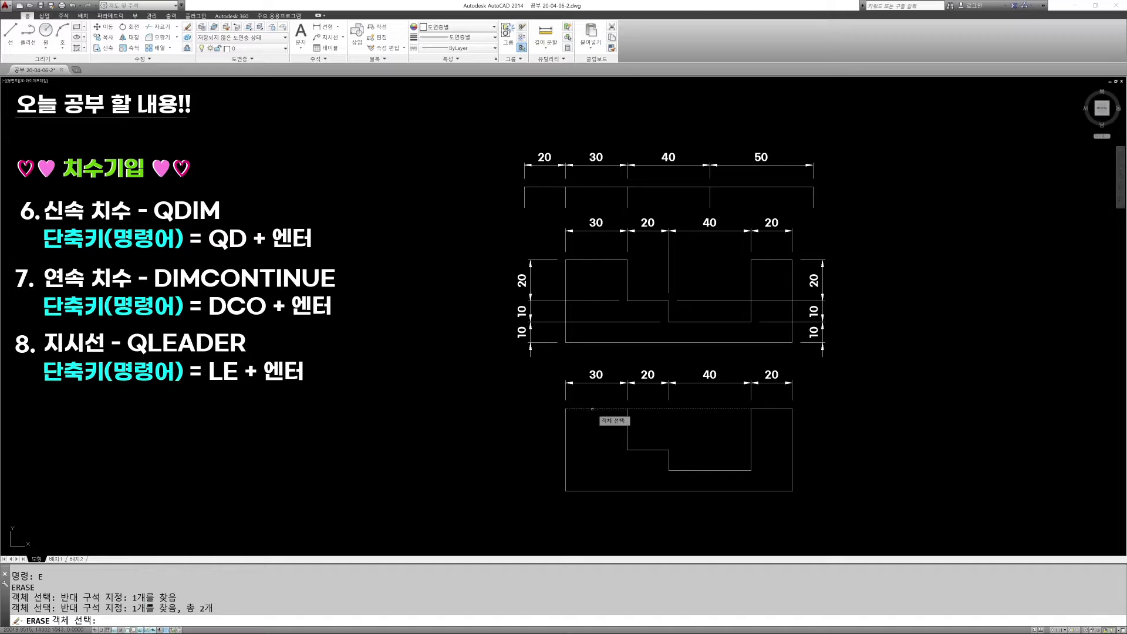
click(592, 409)
key(Return)
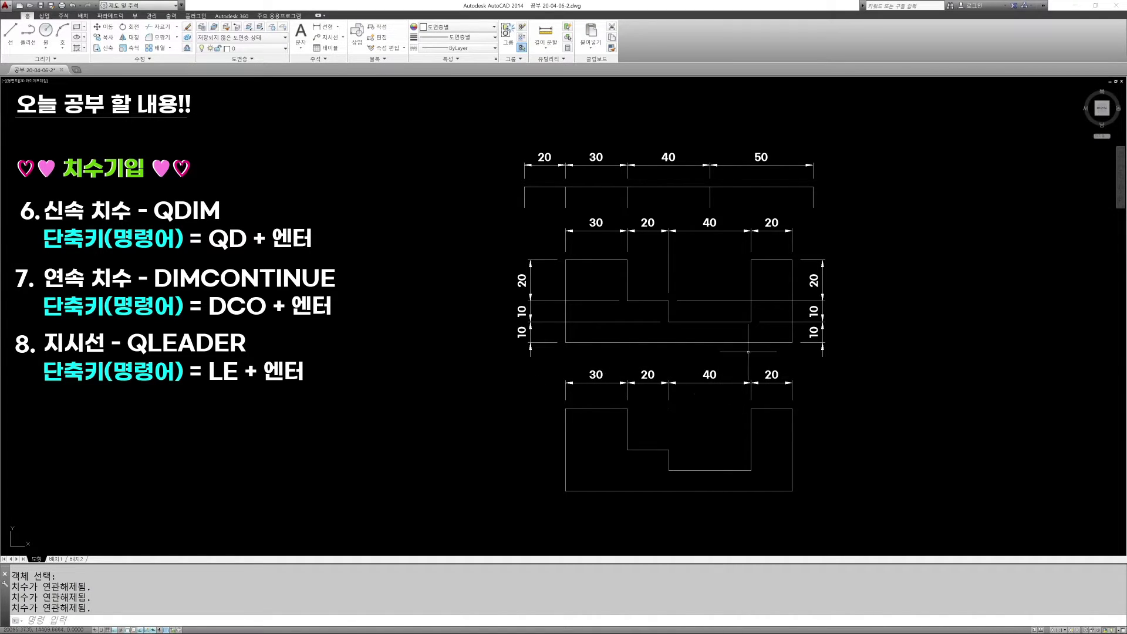
Erase the four dimensions above the lower stepped shape and the vertical dimensions right of the upper stepped shape.
key(Escape)
key(Escape)
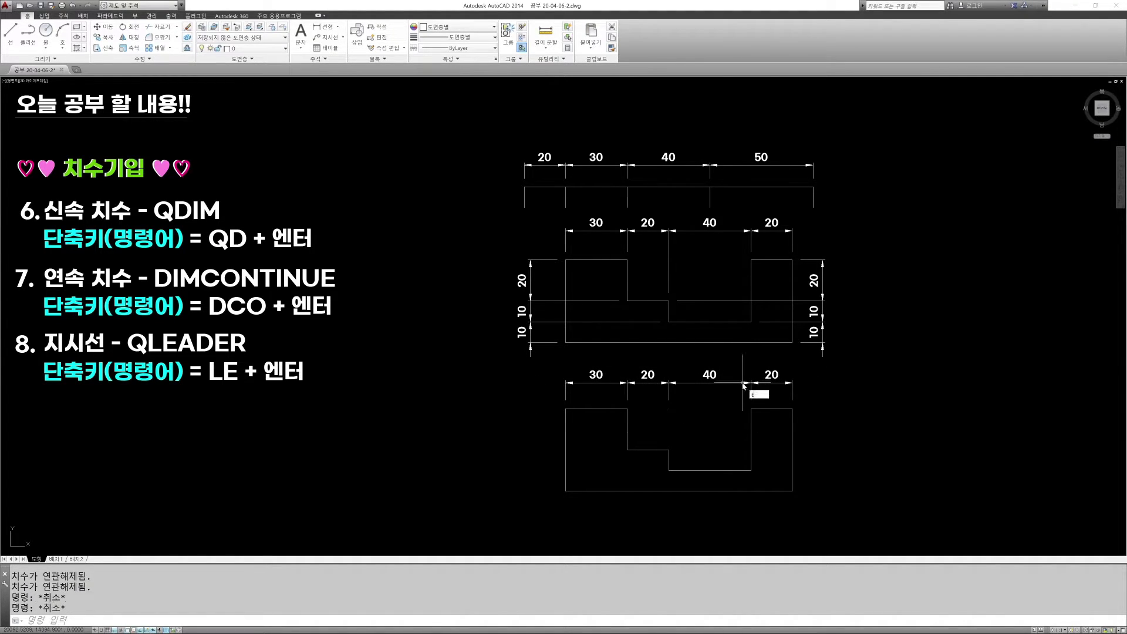
key(Return)
click(855, 391)
click(513, 371)
key(Return)
key(Return)
click(856, 358)
click(811, 238)
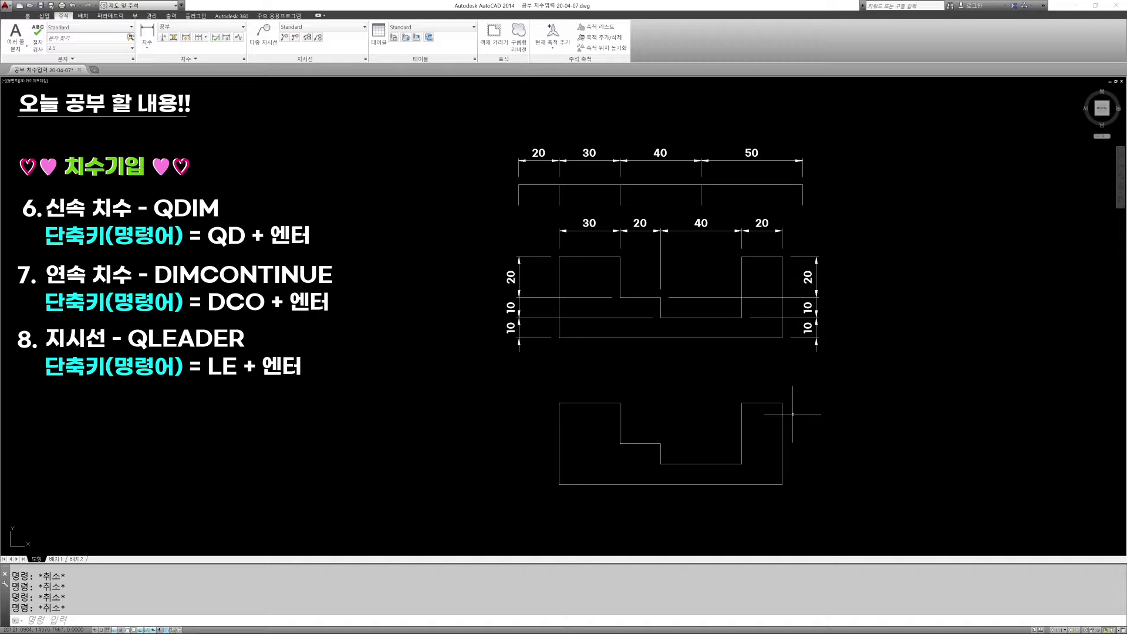
Add a continuous row of quick dimensions above the lower stepped shape.
click(186, 37)
click(503, 385)
click(847, 523)
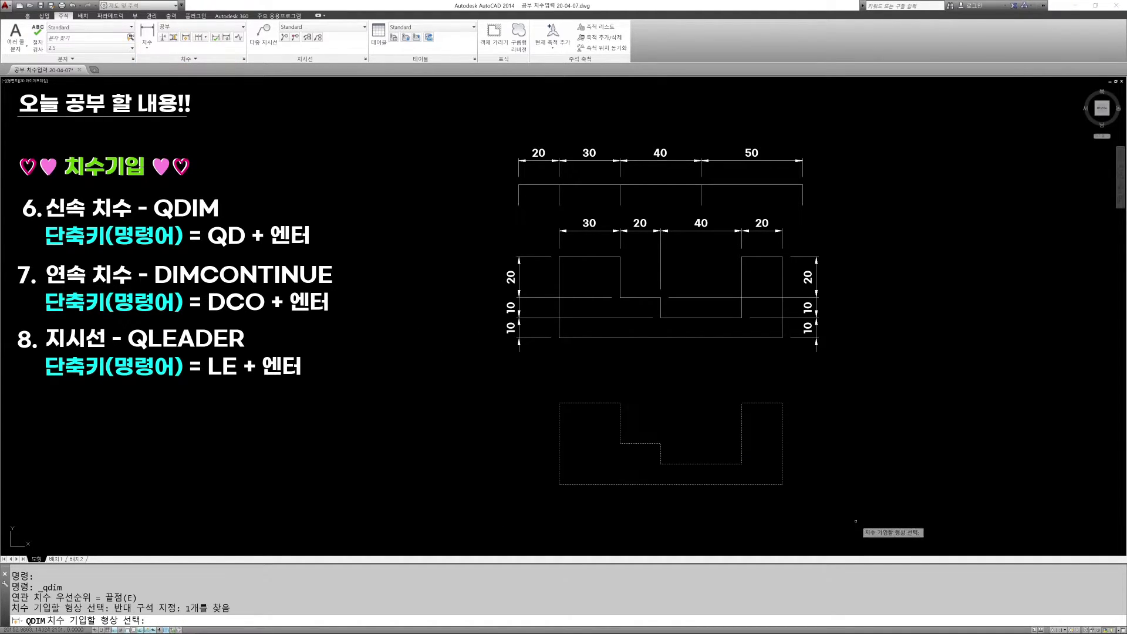
key(Return)
click(665, 375)
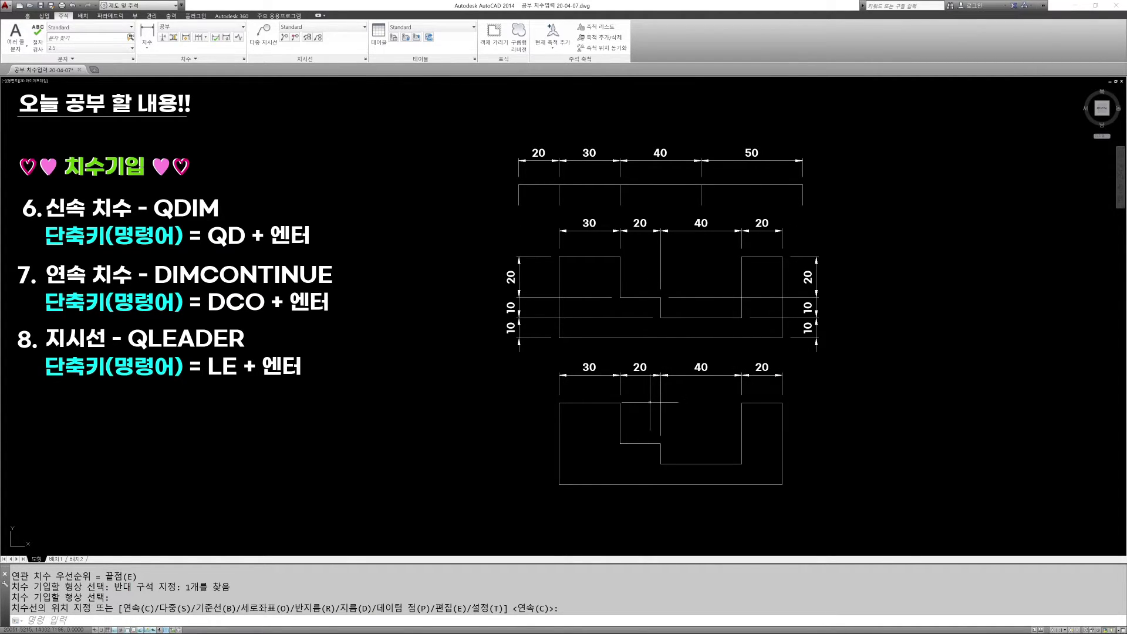
Open the Properties palette with the CH command and close it again.
text(CH)
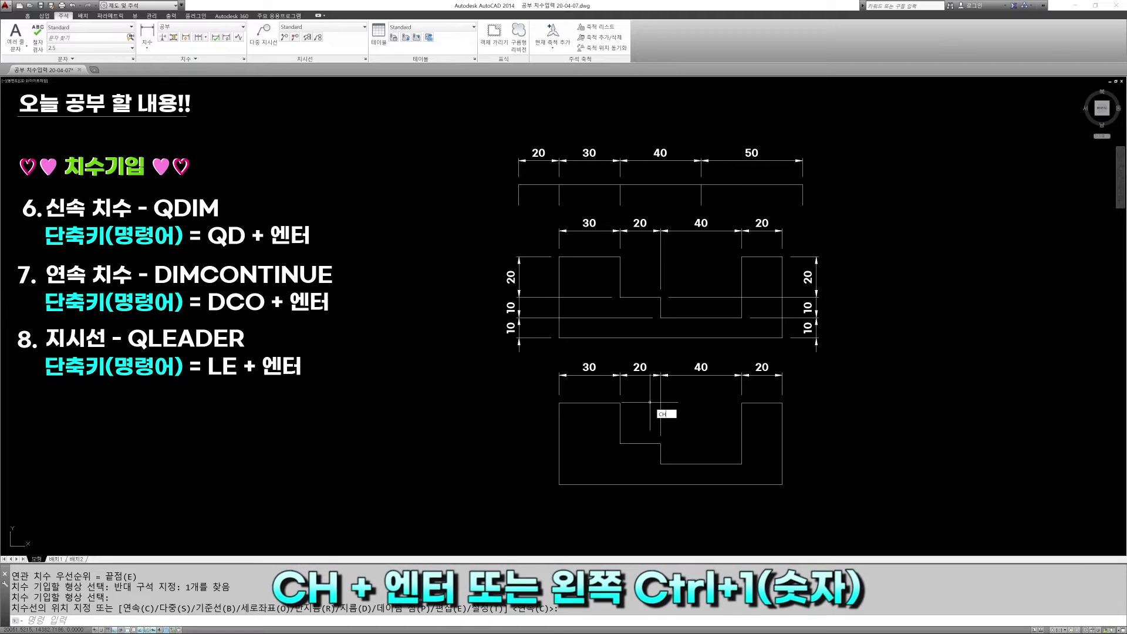
key(Return)
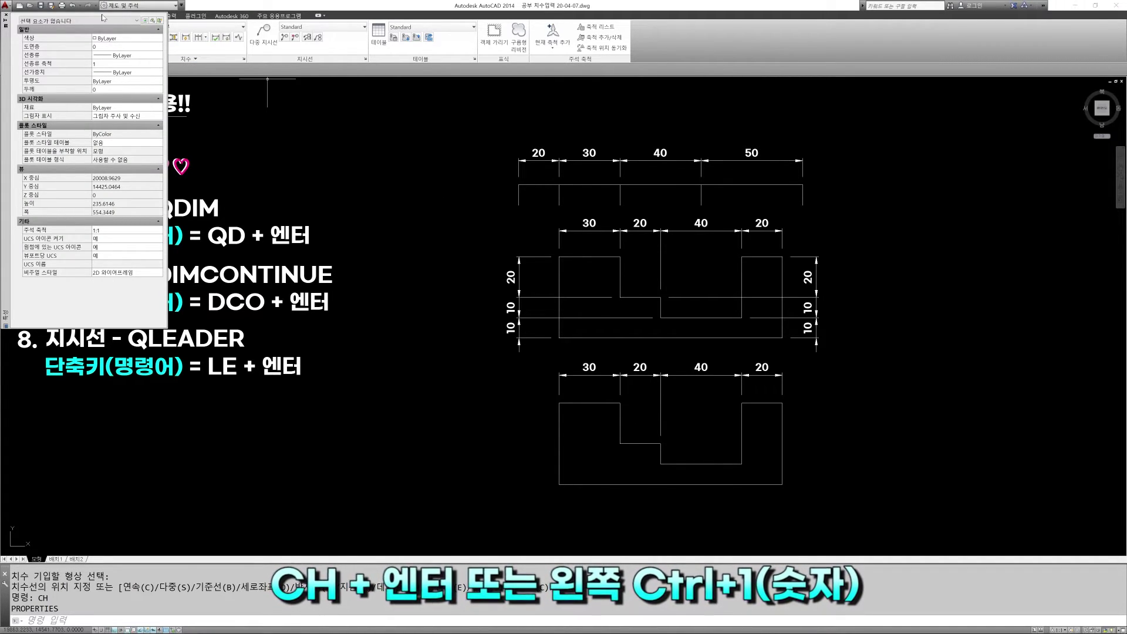
click(6, 16)
key(Escape)
key(Escape)
key(Escape)
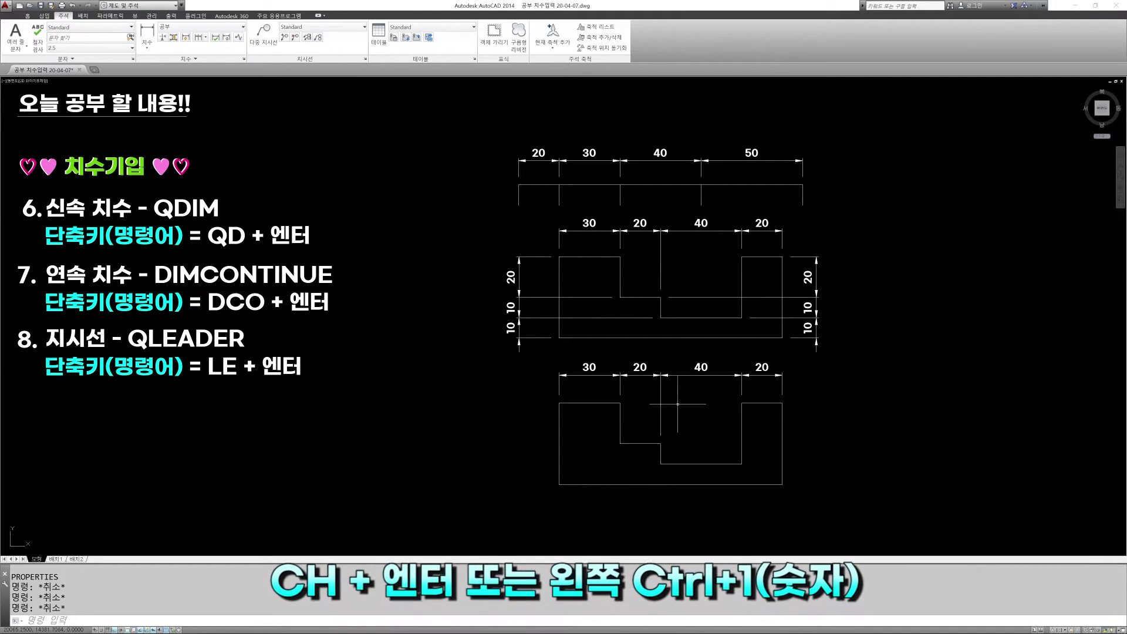
Open the Properties palette, select the four dimensions above the lower stepped shape, and clear the selection.
key(ctrl+1)
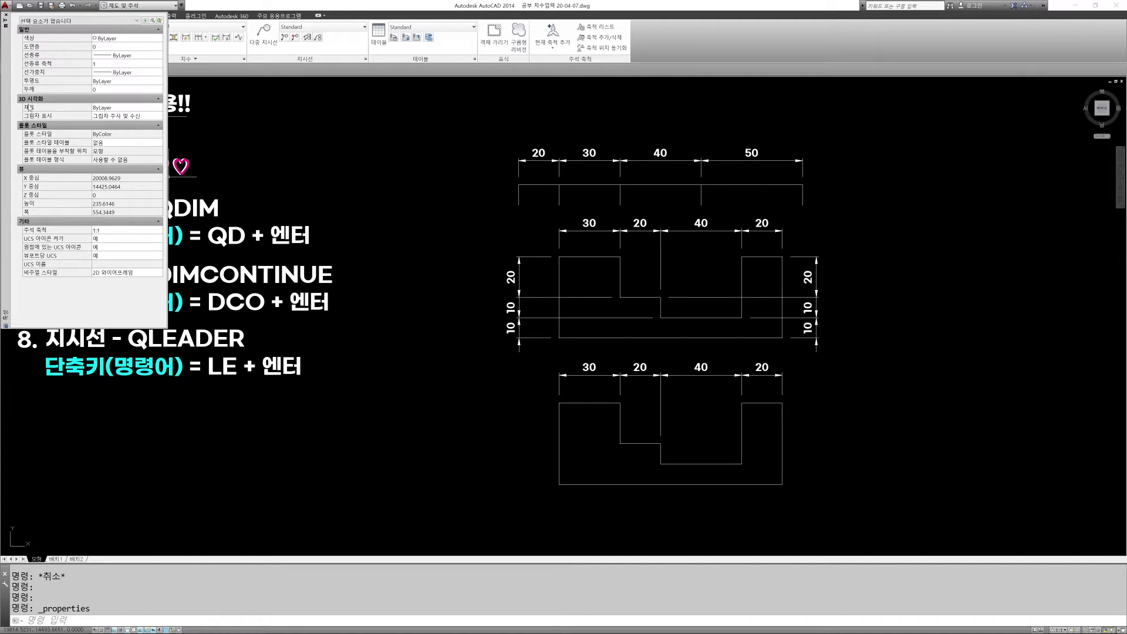
click(797, 392)
click(537, 378)
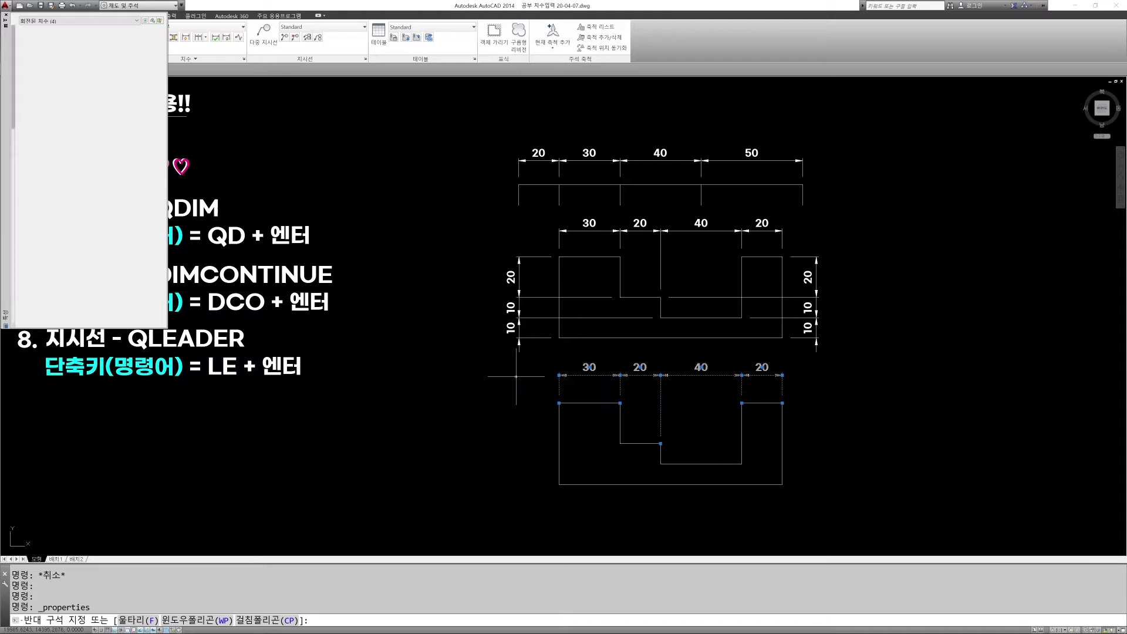
key(Escape)
key(Escape)
key(Escape)
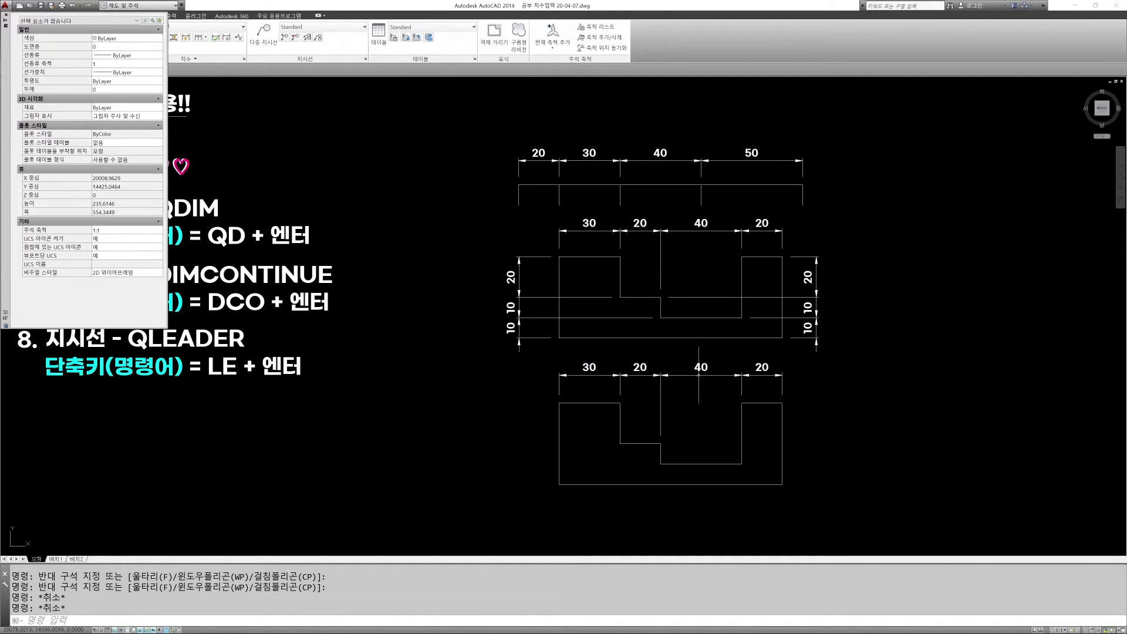
Turn on fixed-length extension lines for all four dimensions above the lower stepped shape.
click(823, 393)
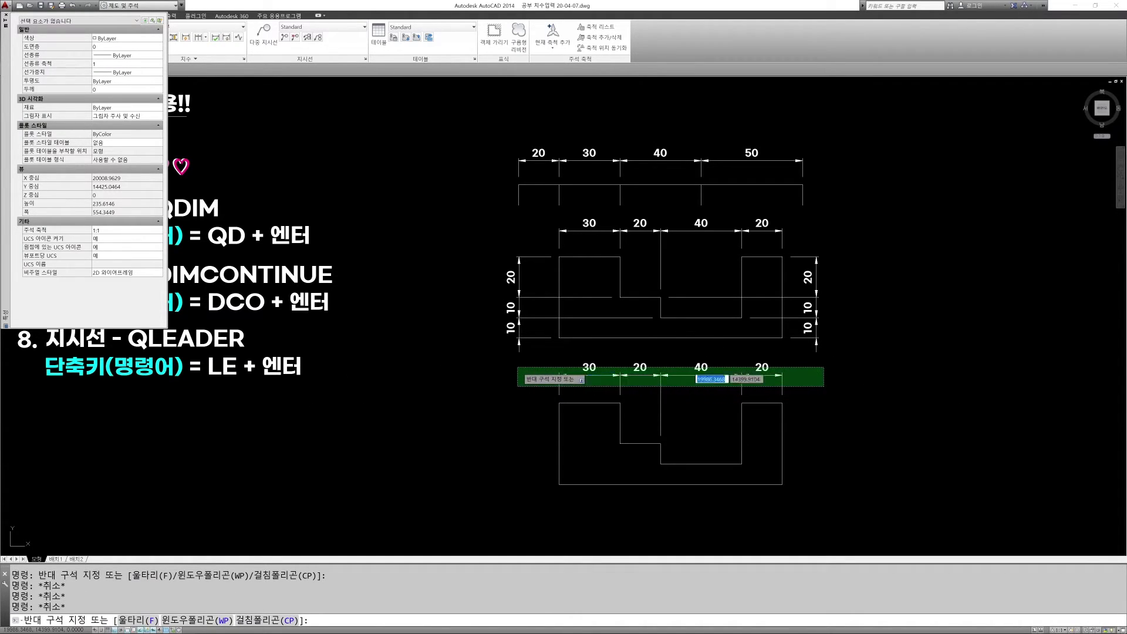
click(518, 370)
scroll(17, 120, down, 3)
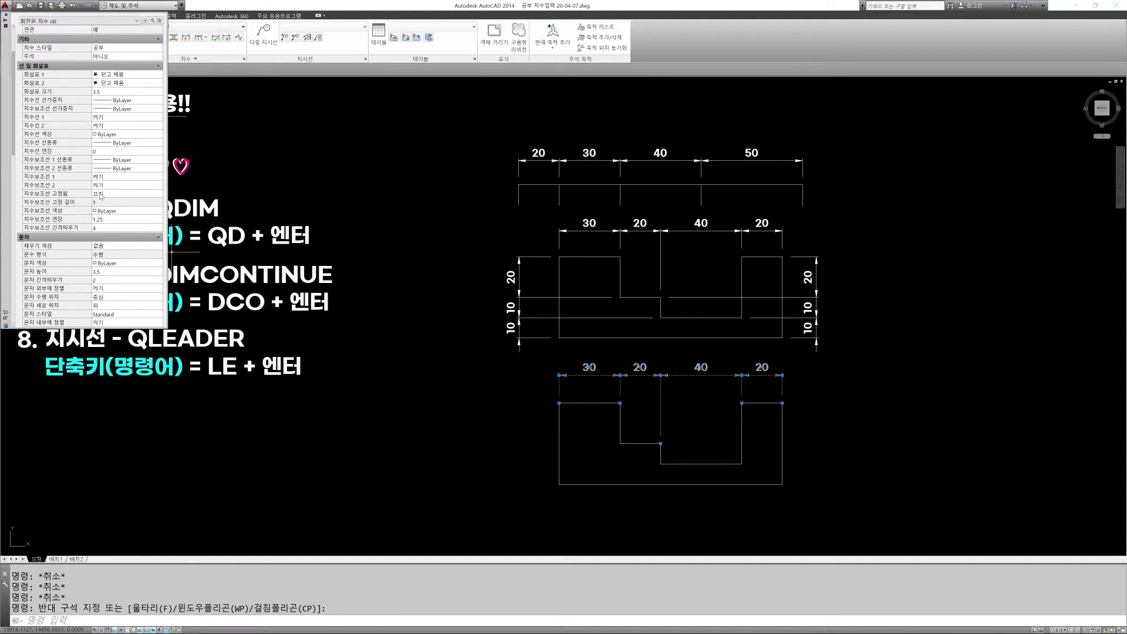
click(155, 194)
click(155, 194)
click(112, 203)
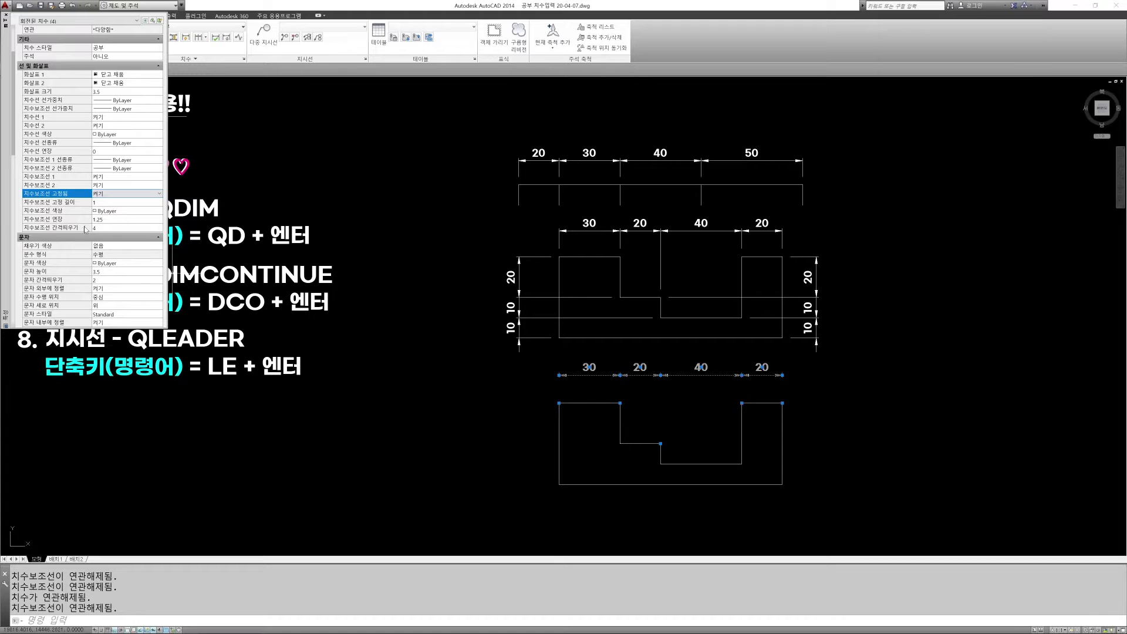
Set the fixed extension line length of the four selected dimensions to 8 and deselect them.
click(107, 203)
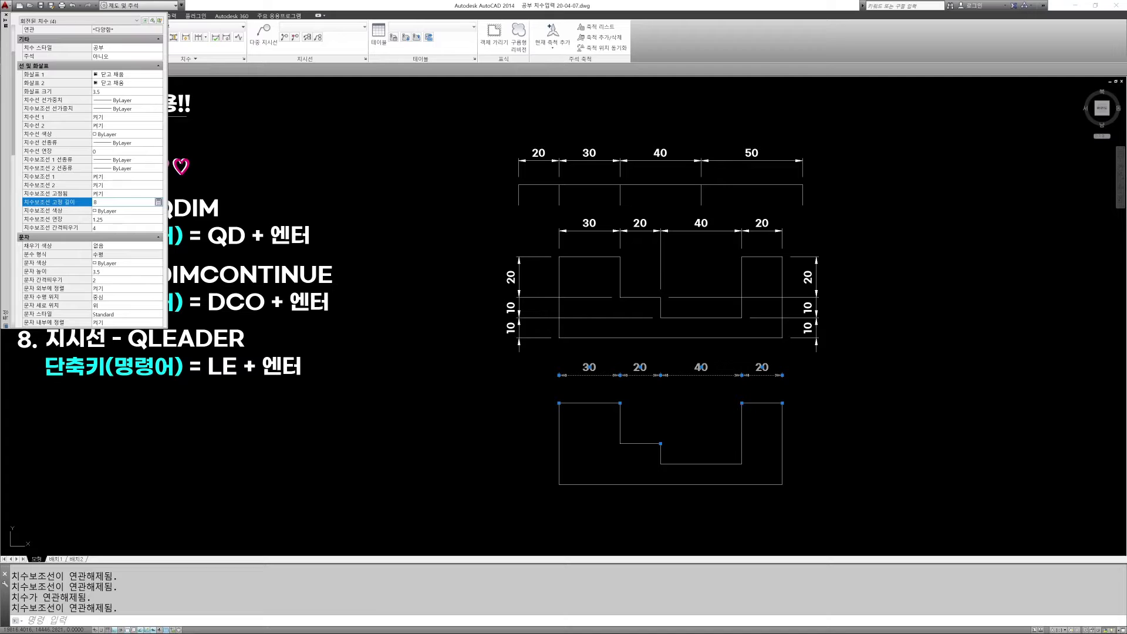
key(Return)
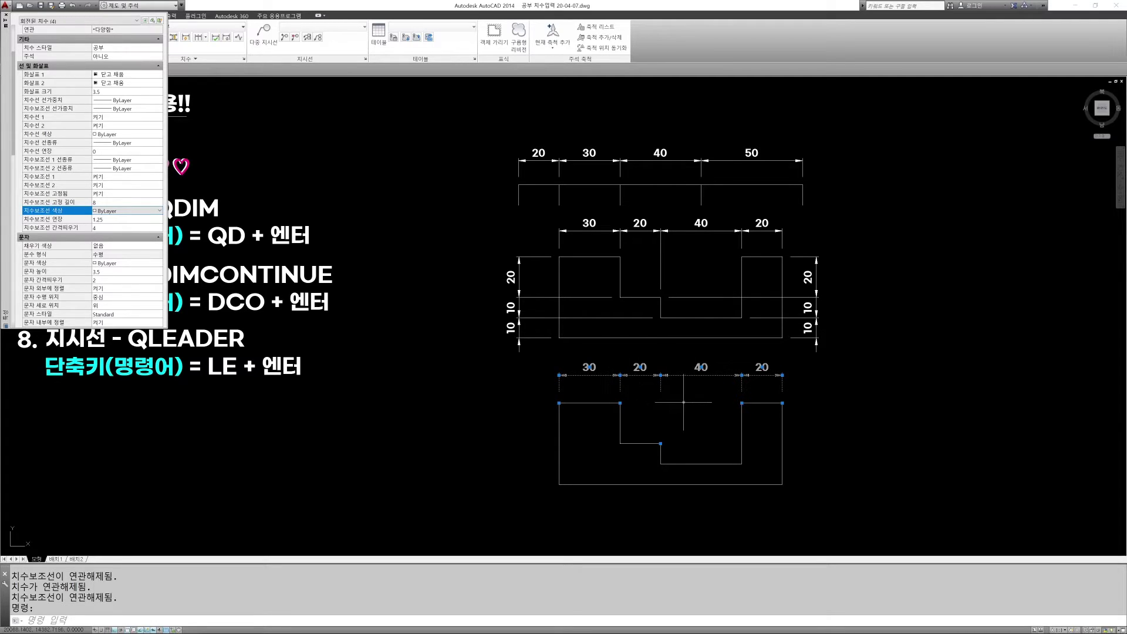
key(Escape)
key(Escape)
key(Escape)
key(Escape)
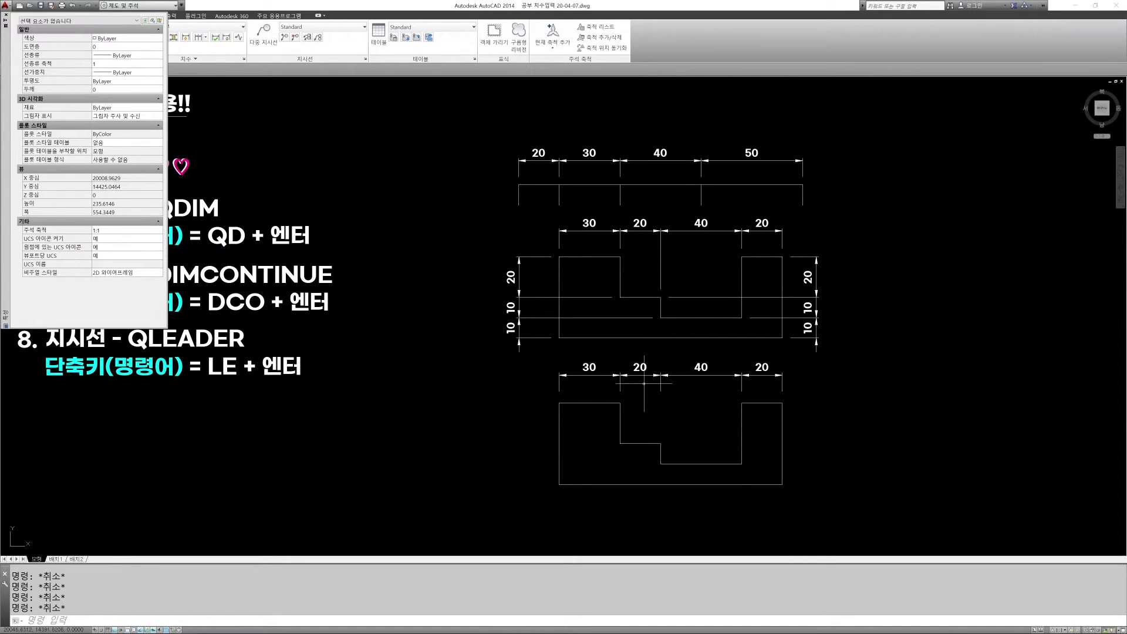
Select individual dimensions above the lower stepped shape in turn and examine their properties and grip points.
click(646, 377)
key(Escape)
key(Escape)
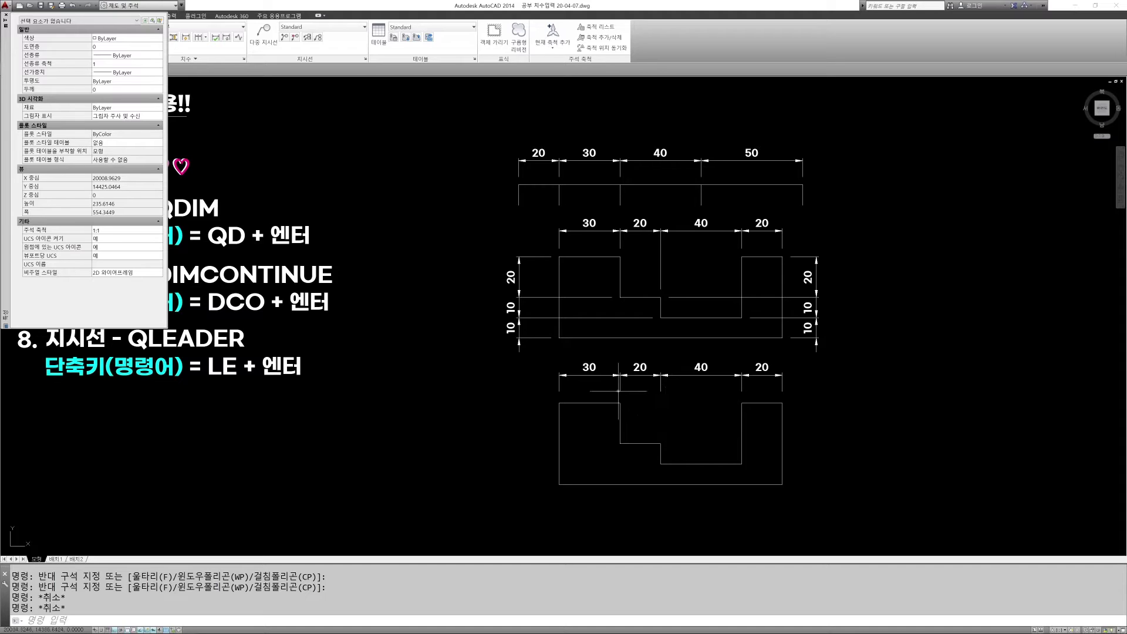
click(571, 381)
click(567, 368)
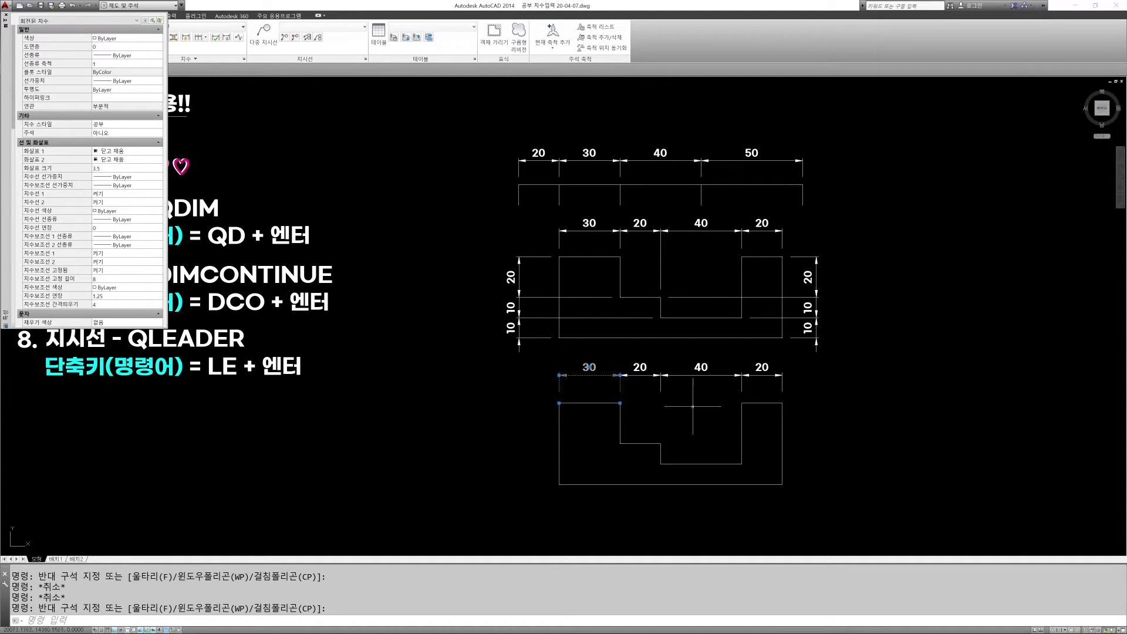
key(Escape)
key(Escape)
click(649, 388)
click(636, 369)
click(706, 389)
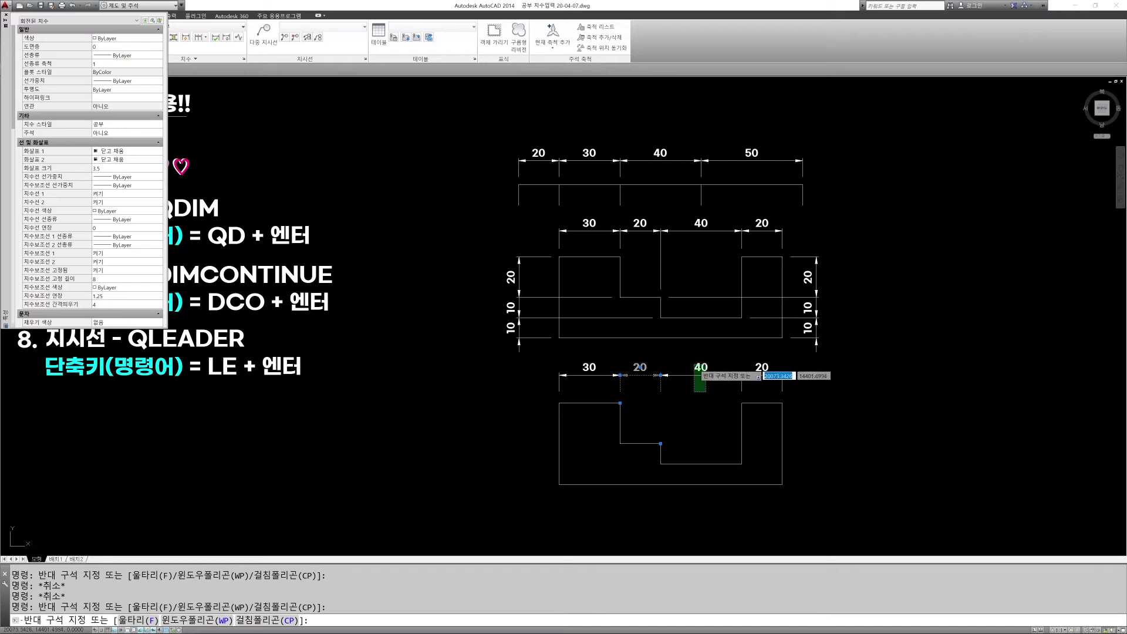
click(693, 367)
key(Escape)
click(645, 383)
click(634, 367)
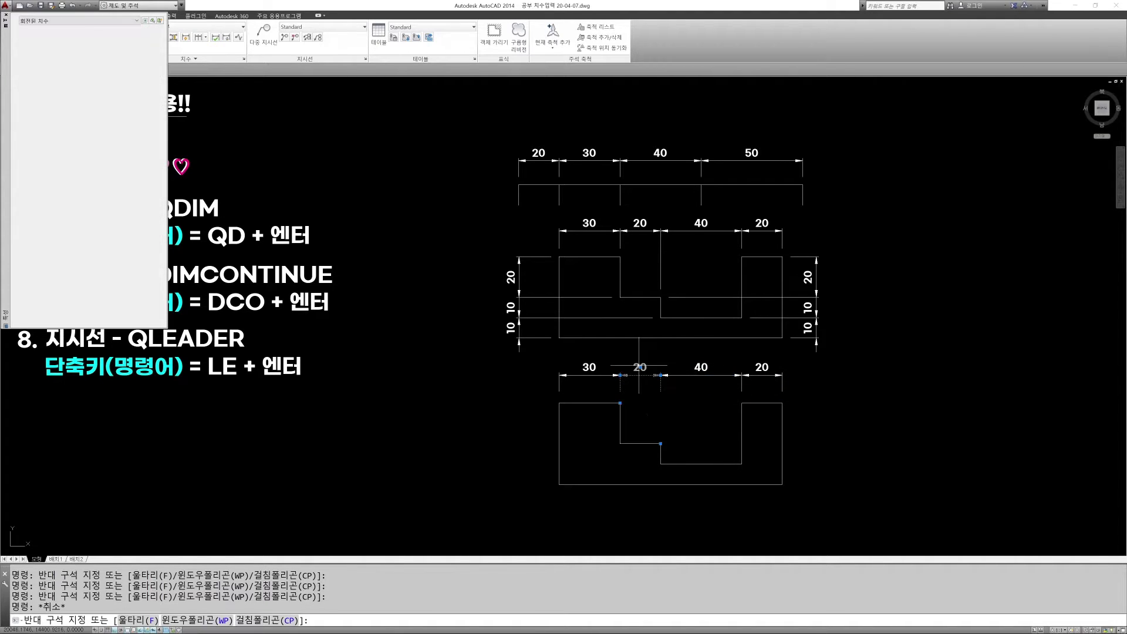
key(Escape)
click(704, 390)
click(692, 362)
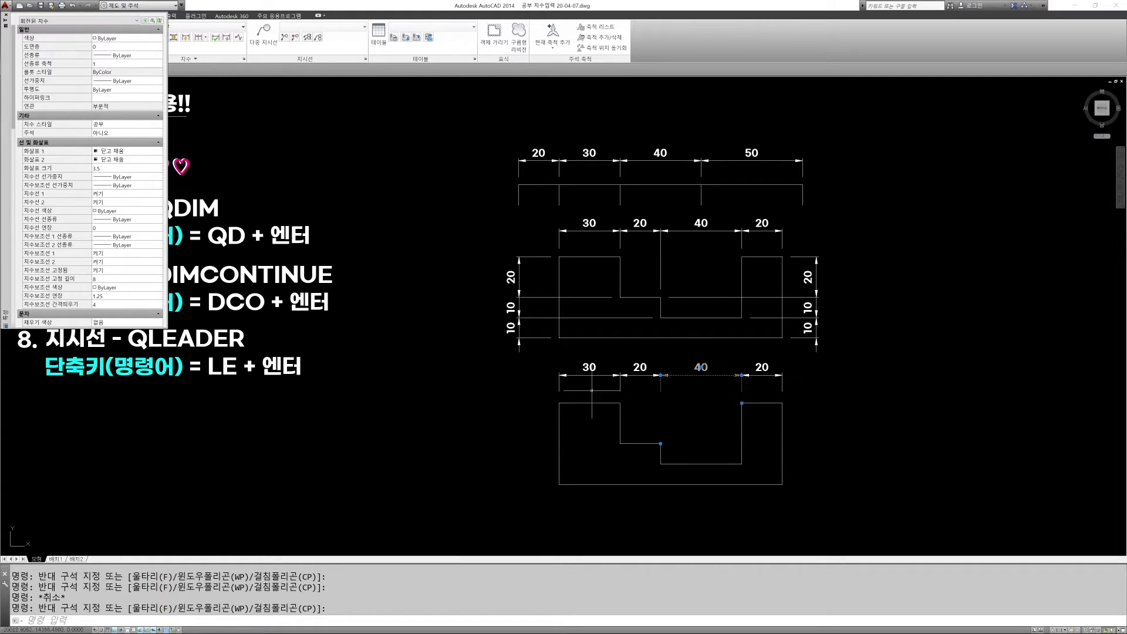
key(Escape)
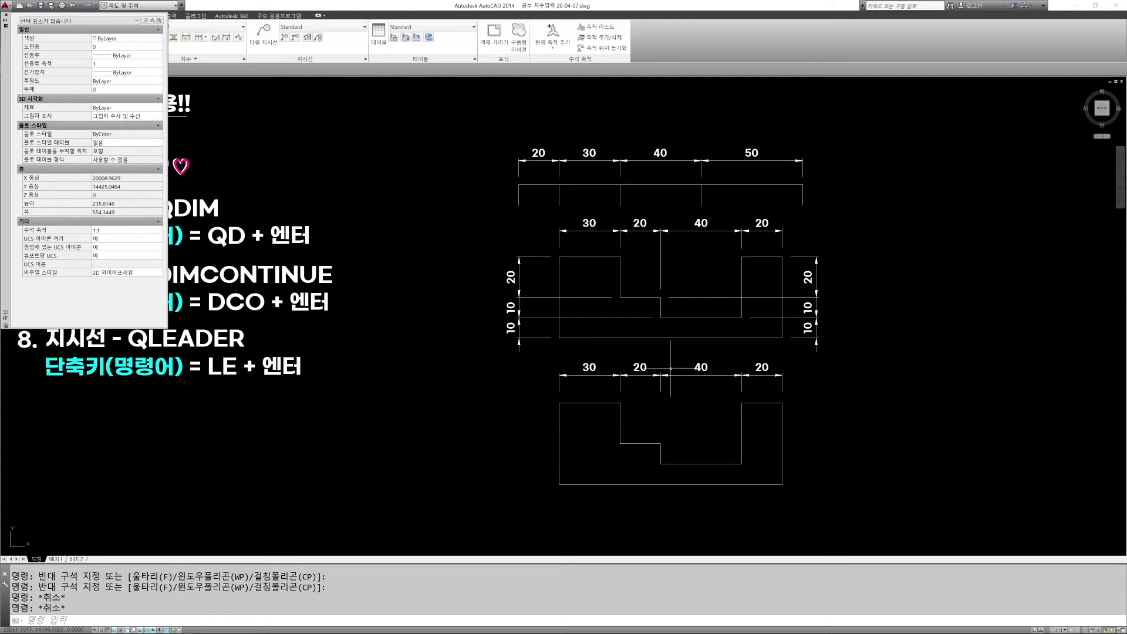
Erase the row of dimensions with fixed-length extension lines above the lower stepped shape.
text(e)
key(Return)
click(764, 382)
click(577, 365)
key(Return)
key(Escape)
key(Escape)
Quick-dimension the lower stepped shape again, placing the continuous row above it.
click(184, 37)
click(524, 381)
click(854, 509)
key(Return)
click(682, 373)
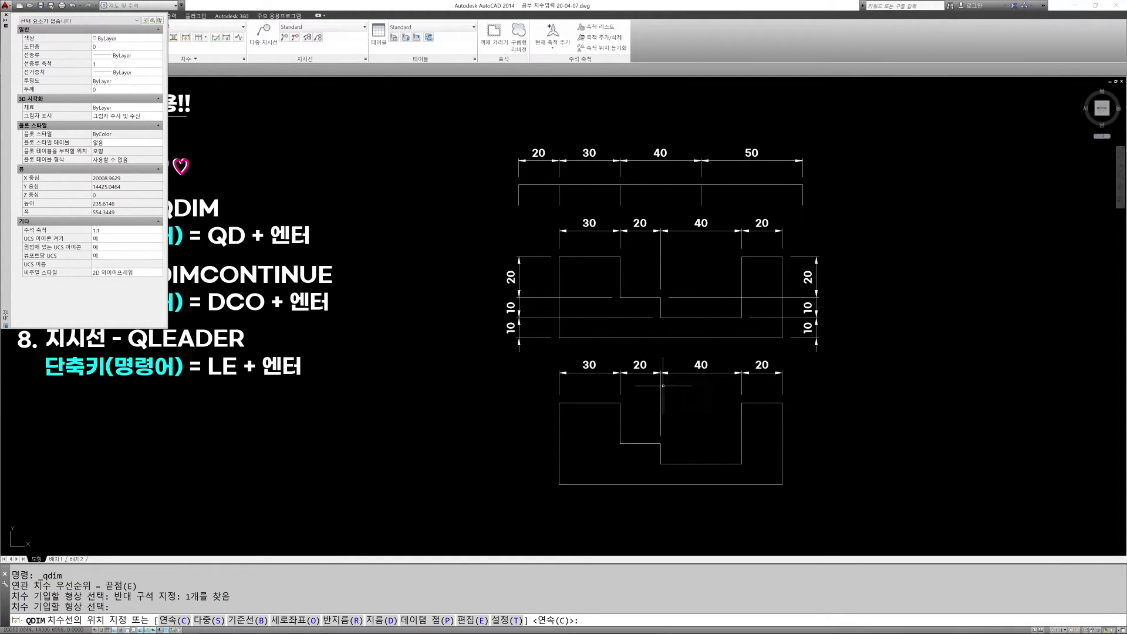
key(Escape)
key(Escape)
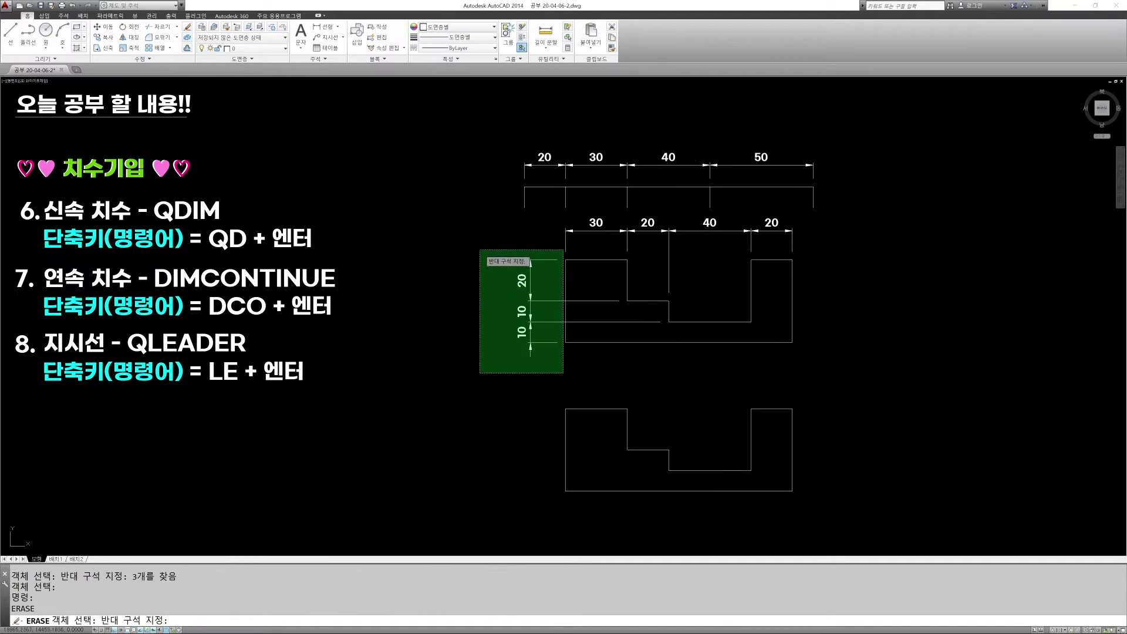
Erase the left vertical and top horizontal dimensions of the upper stepped shape and the dimensions above the ticked line.
click(478, 378)
key(Delete)
click(851, 242)
click(557, 231)
key(Return)
key(Return)
click(841, 176)
click(453, 129)
key(Return)
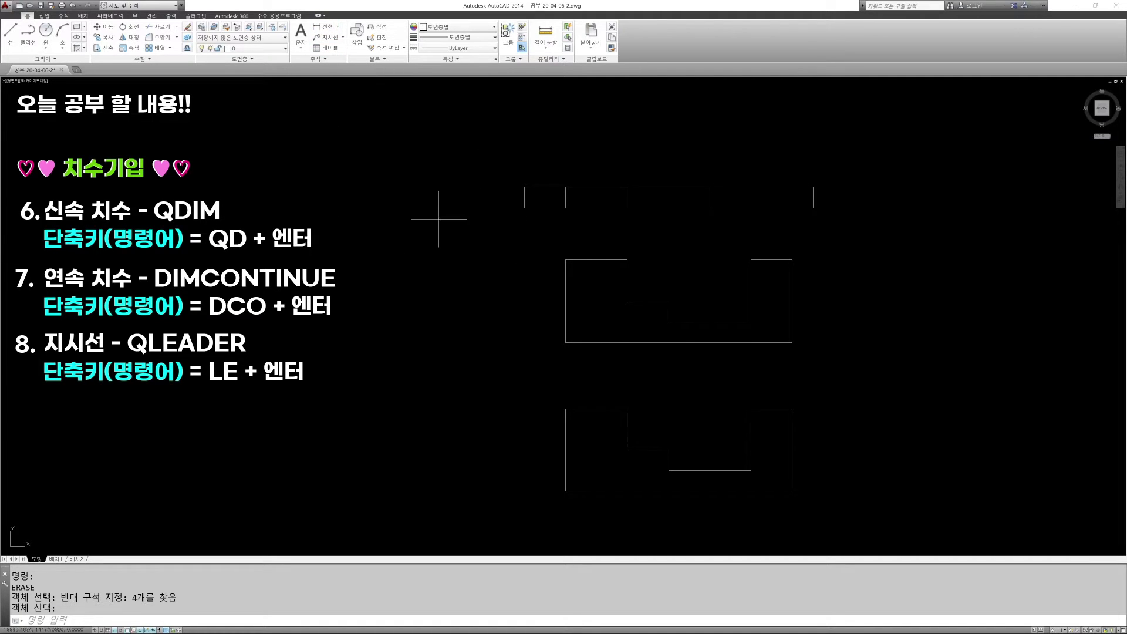
Add a linear dimension above the first segment at the left end of the ticked line.
click(321, 27)
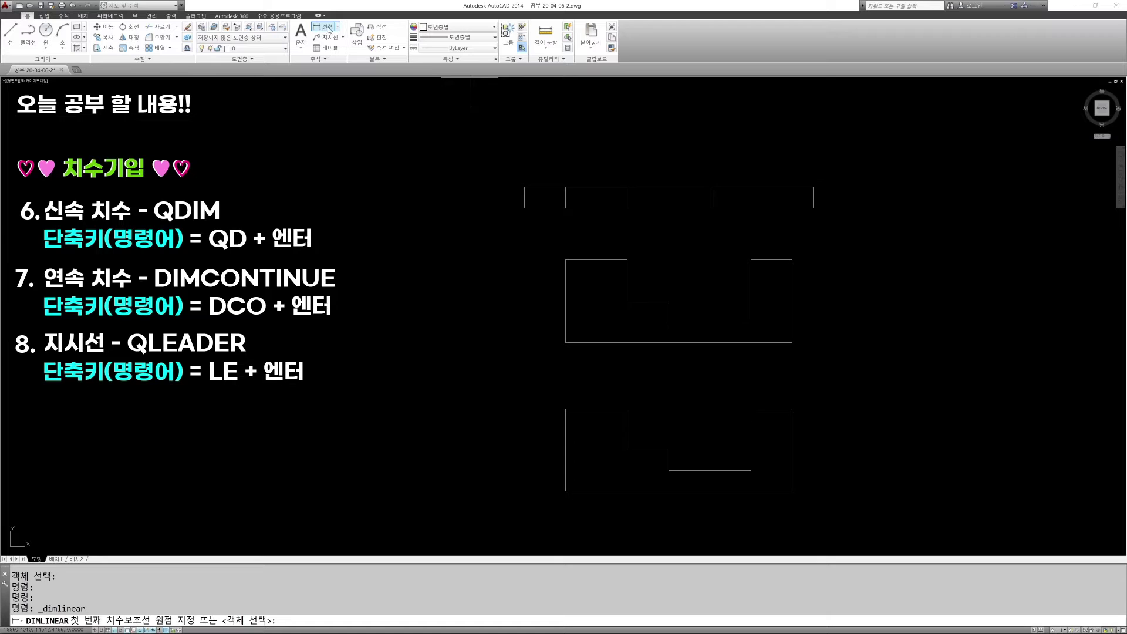
click(329, 28)
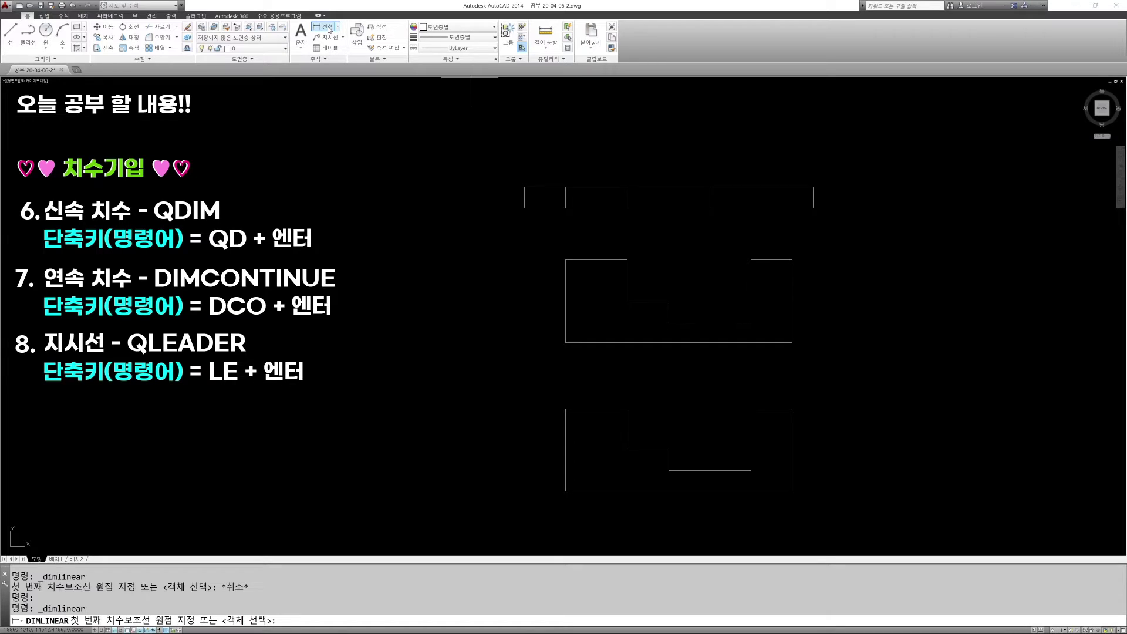
click(524, 186)
click(566, 187)
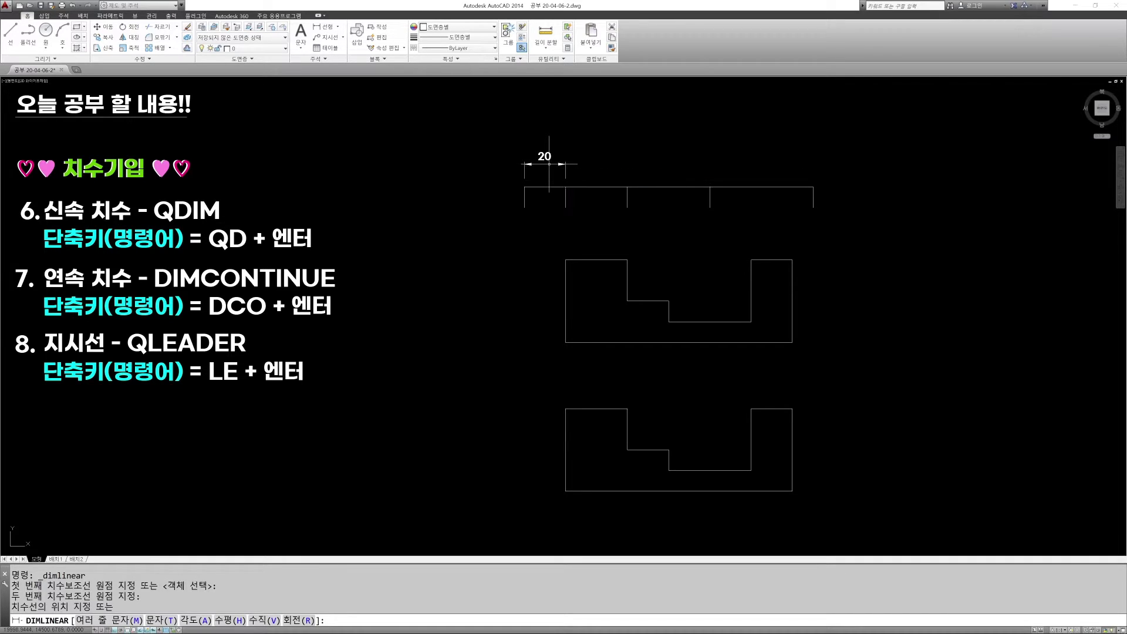
click(548, 164)
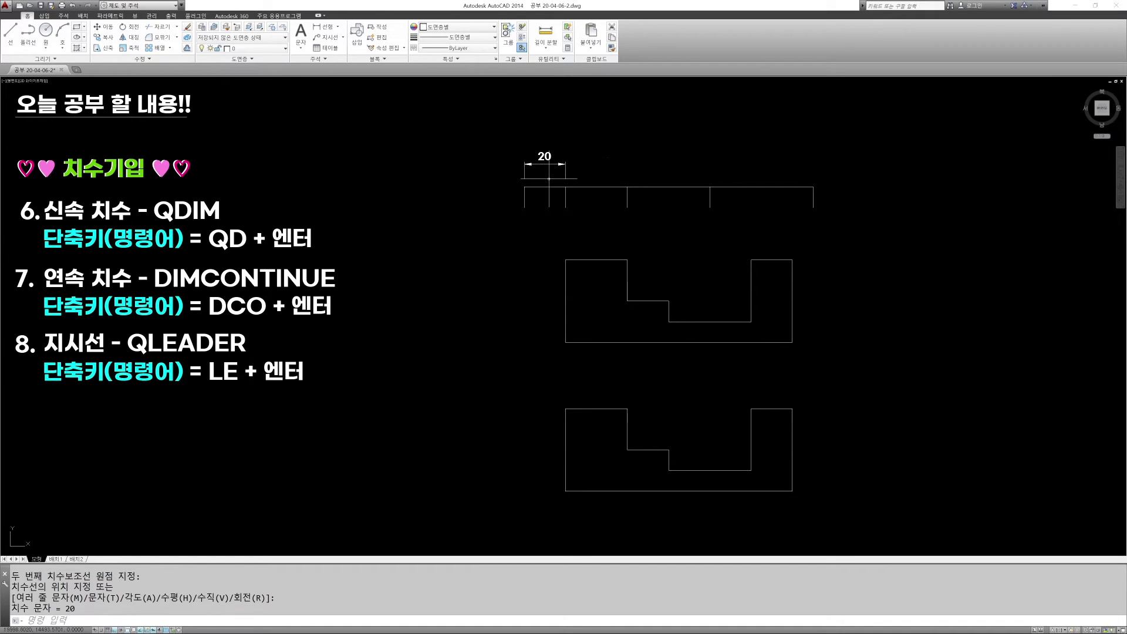
Continue the linear dimension across the remaining three segments of the ticked line with DIMCONTINUE.
key(Escape)
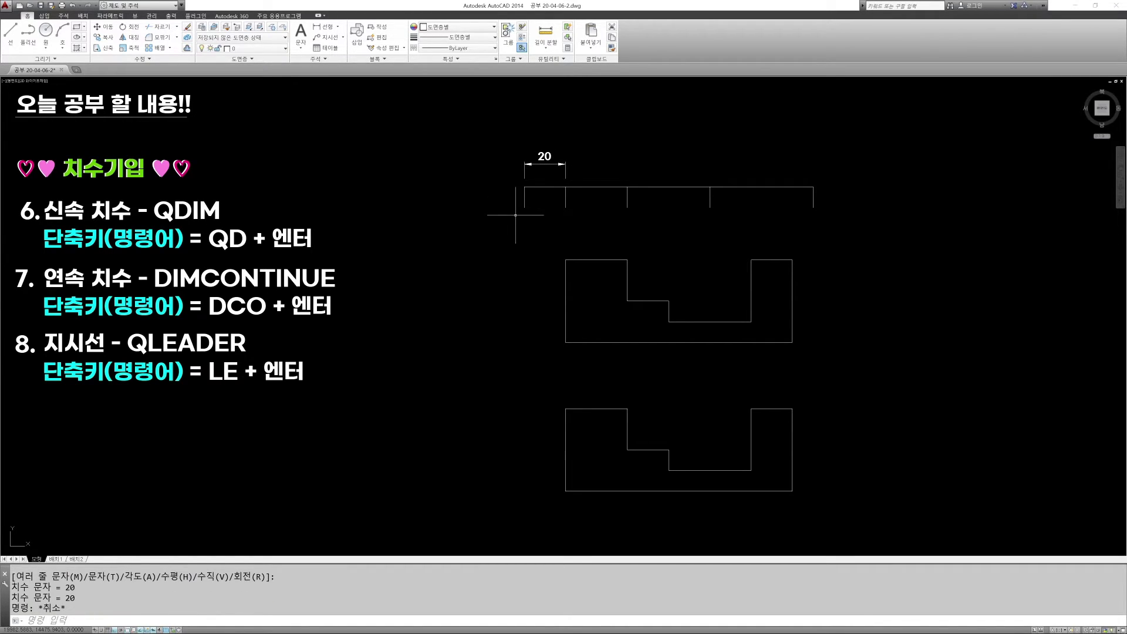
text(DCO)
key(Return)
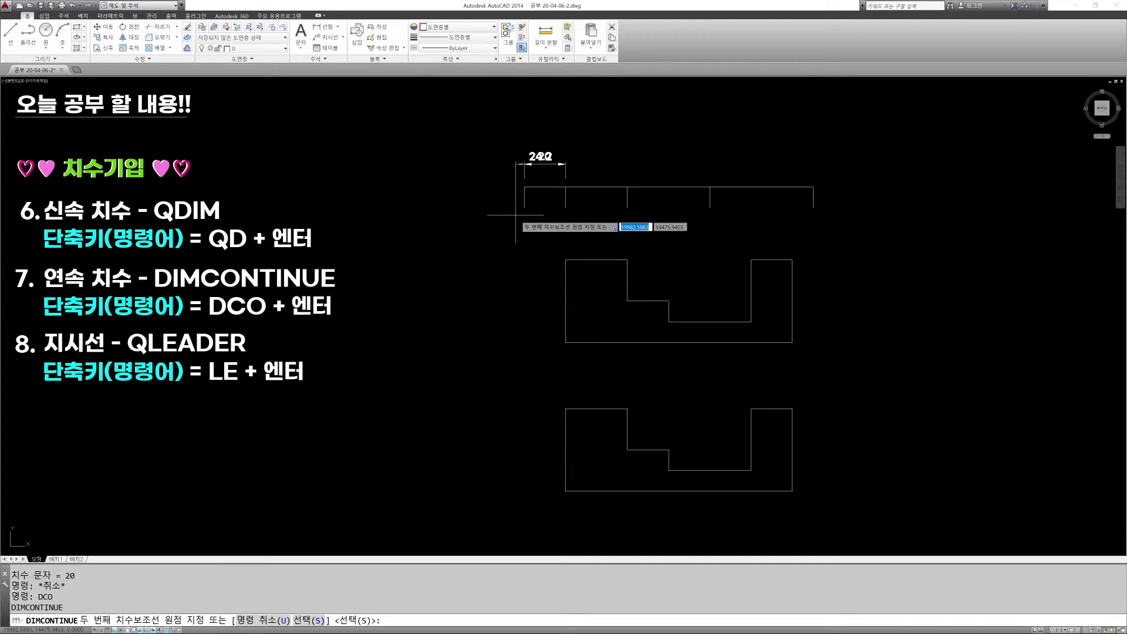
click(628, 186)
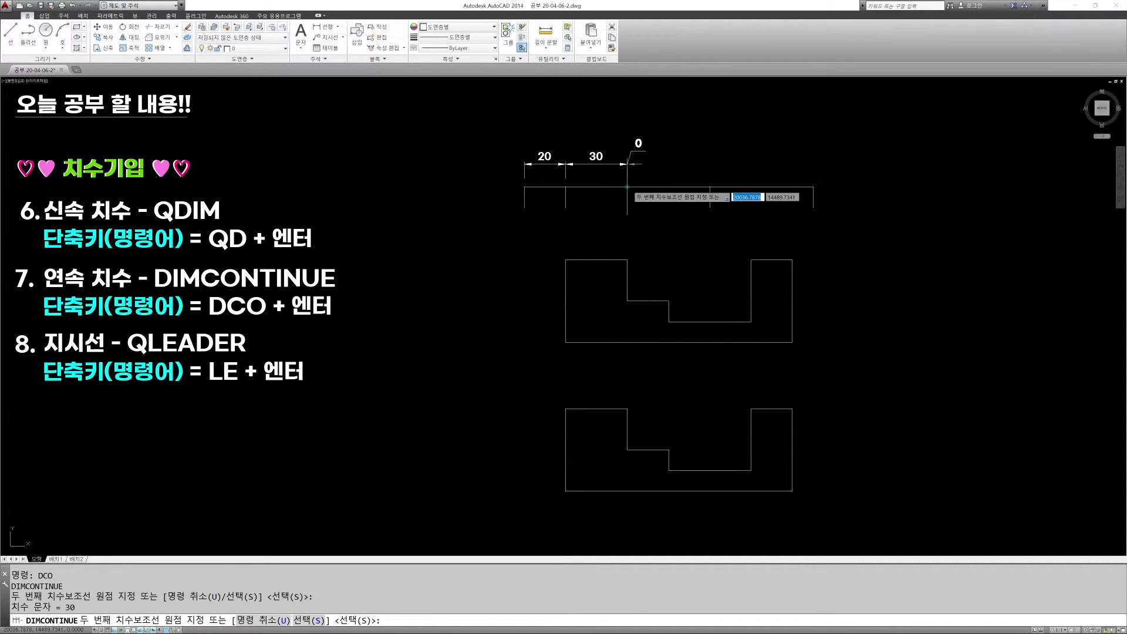
click(710, 187)
click(812, 187)
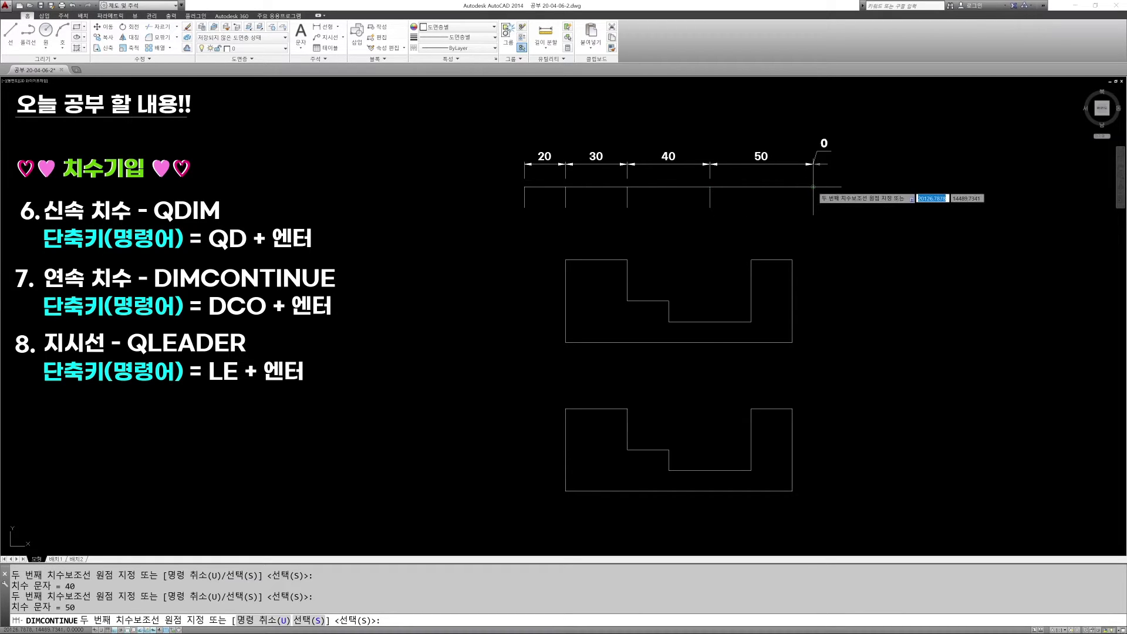
Extend the dimension chain past the ticked line's right end with four freely placed dimensions of about 31, 24, 25 and 30.
click(877, 186)
click(927, 186)
click(978, 188)
click(1041, 188)
key(Escape)
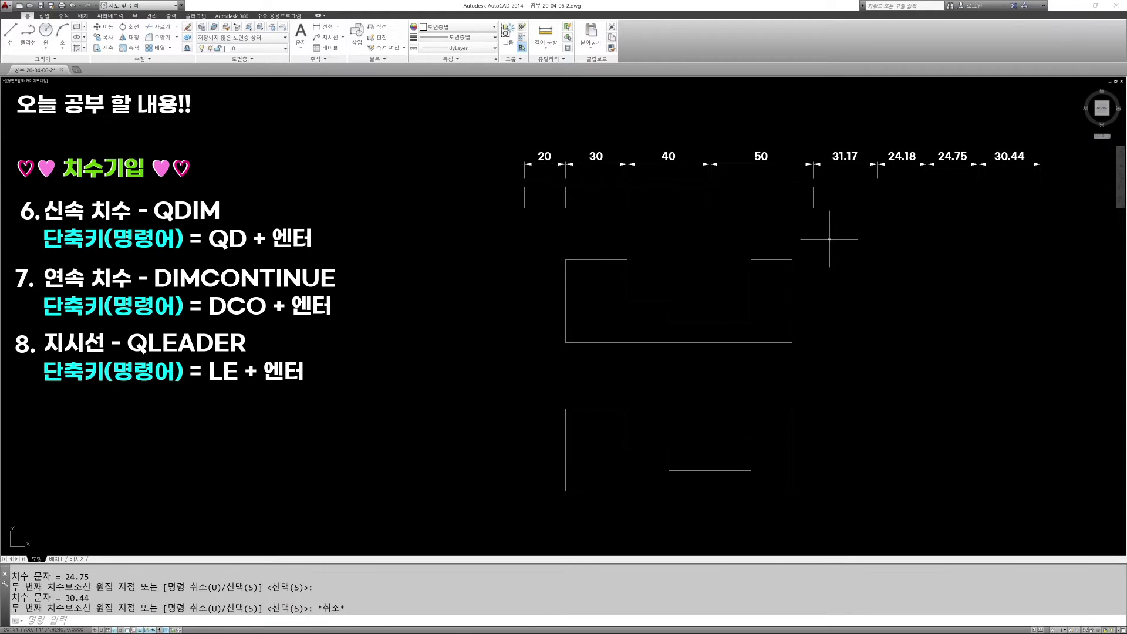
Erase the whole dimension chain above the ticked line, including the part beyond its right end.
text(e)
key(Return)
click(1060, 183)
click(521, 123)
key(Return)
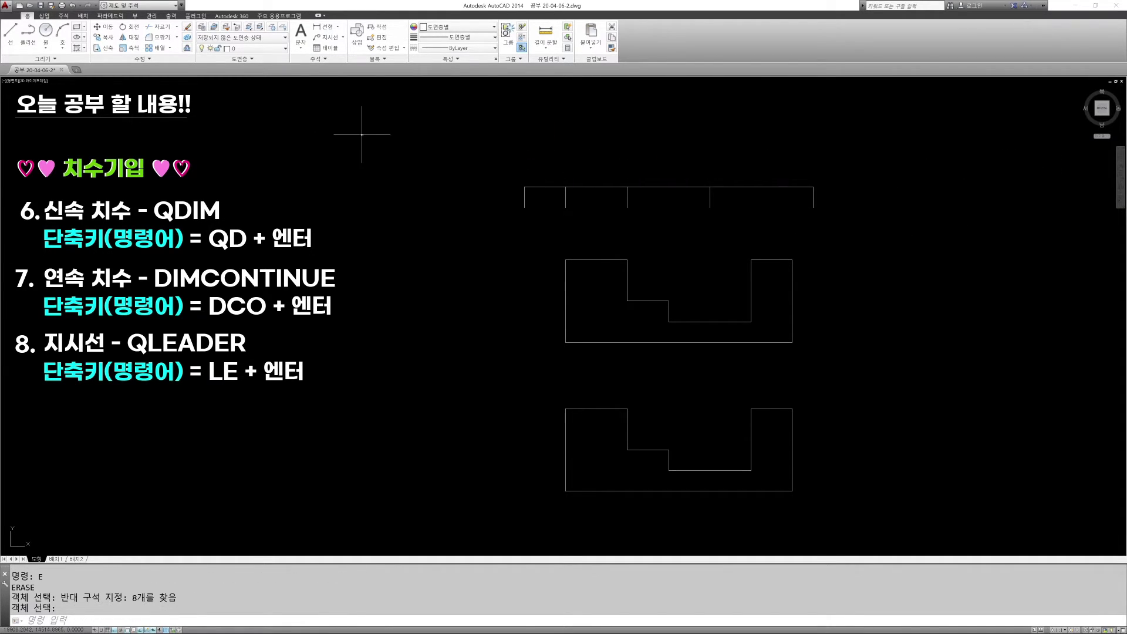
Add a linear dimension above the ticked line's first segment, from the left end to the next tick.
click(322, 26)
click(524, 187)
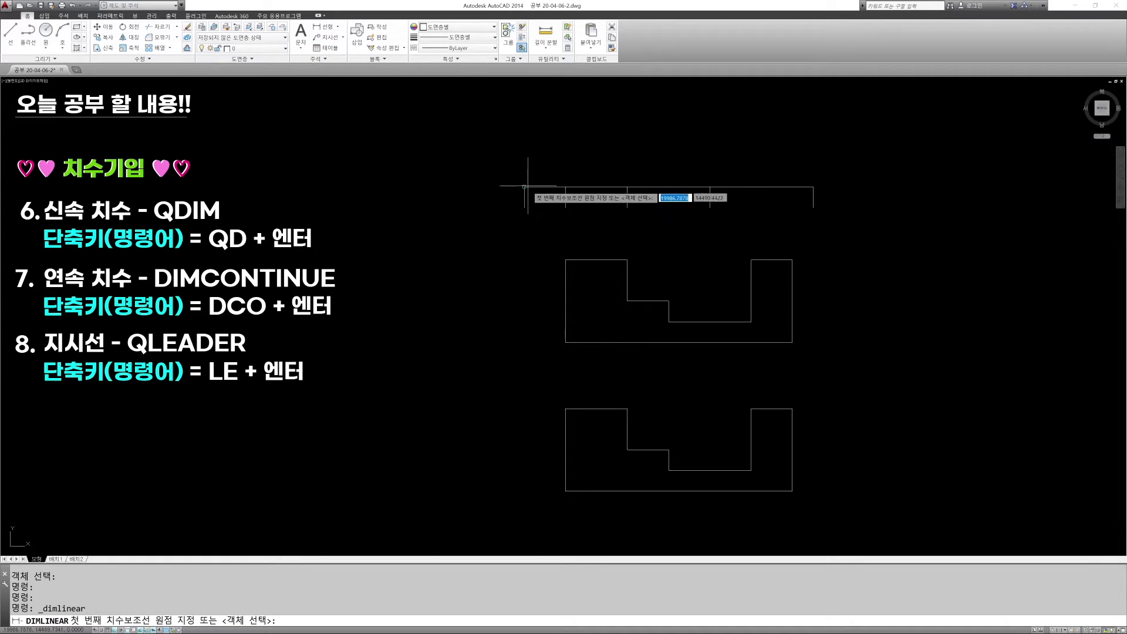
click(565, 187)
click(538, 159)
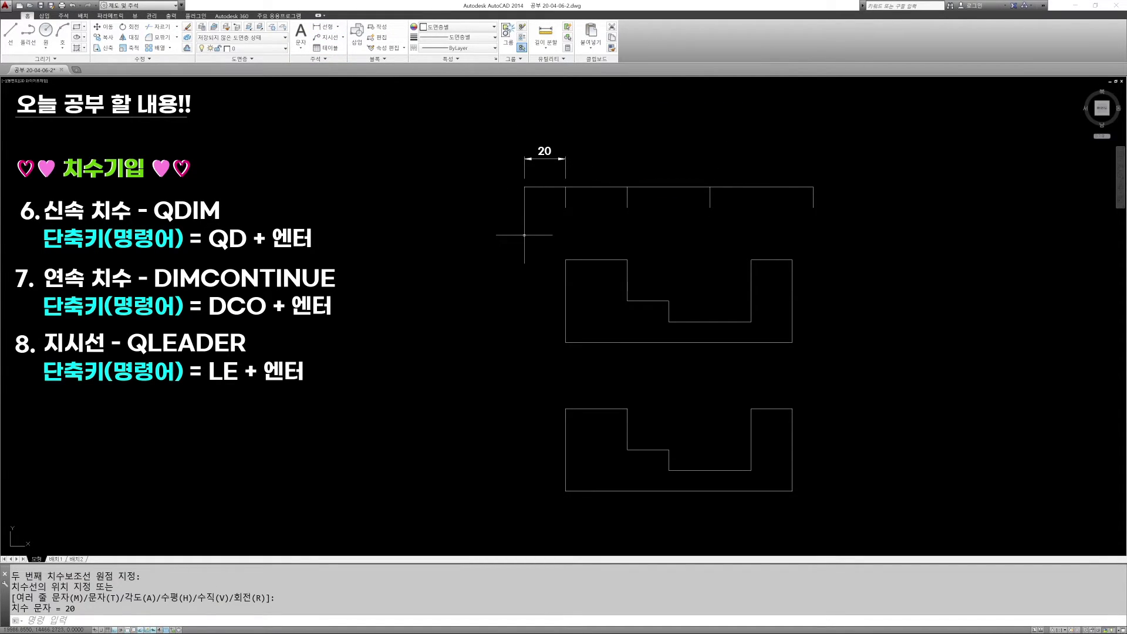
Continue the first segment's dimension tick by tick up to the right end of the ticked line.
key(Escape)
key(Escape)
text(DCO)
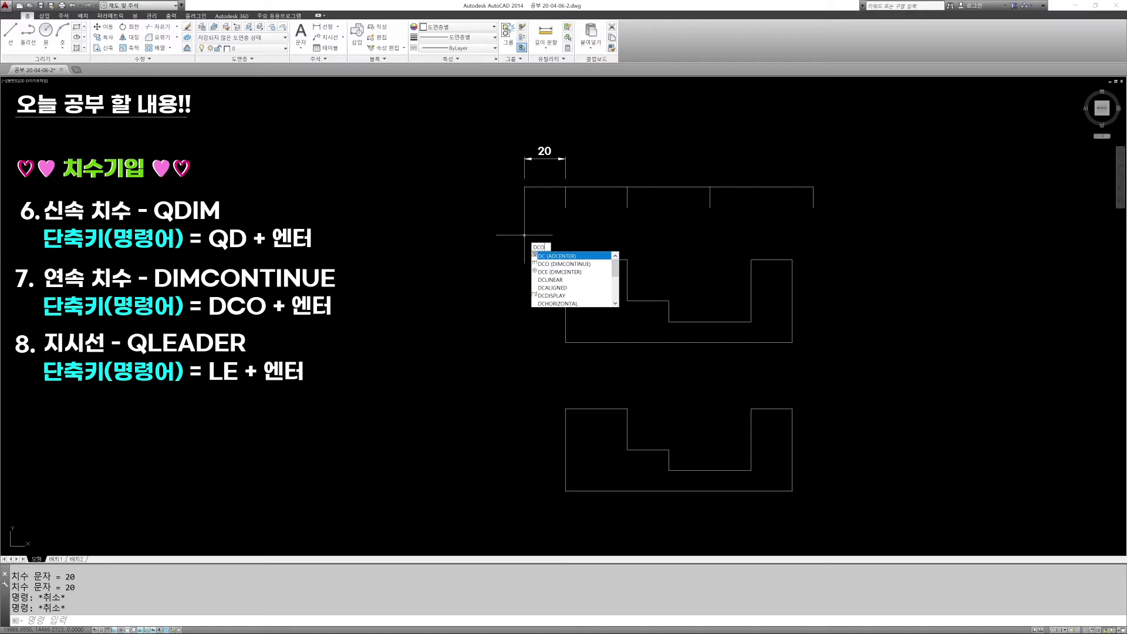
key(Return)
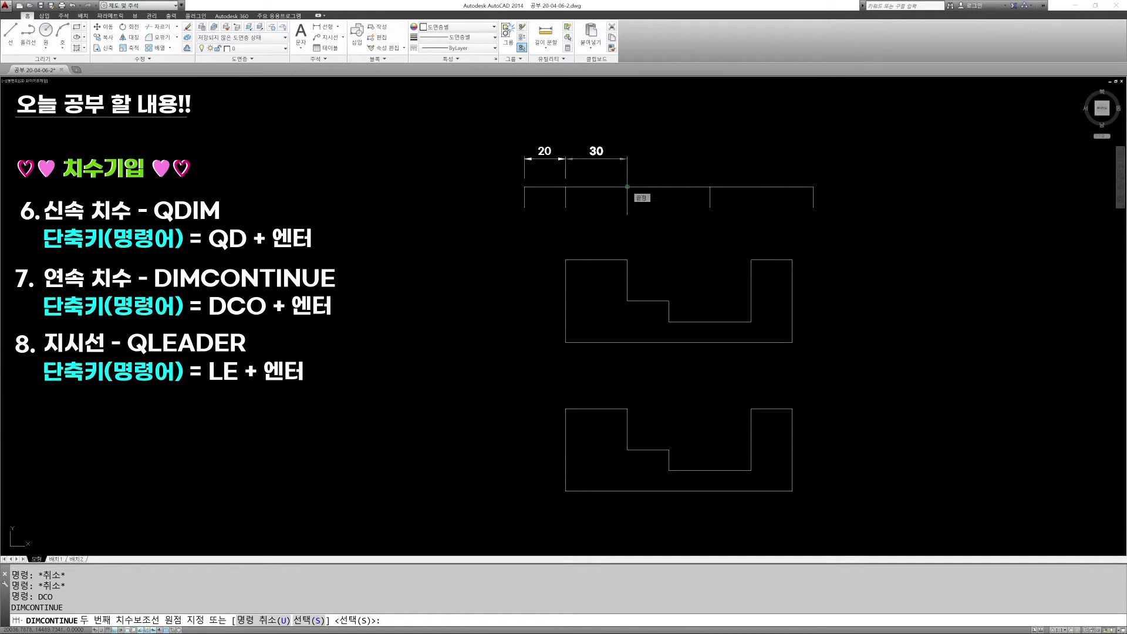
click(627, 187)
click(710, 187)
click(813, 187)
key(Escape)
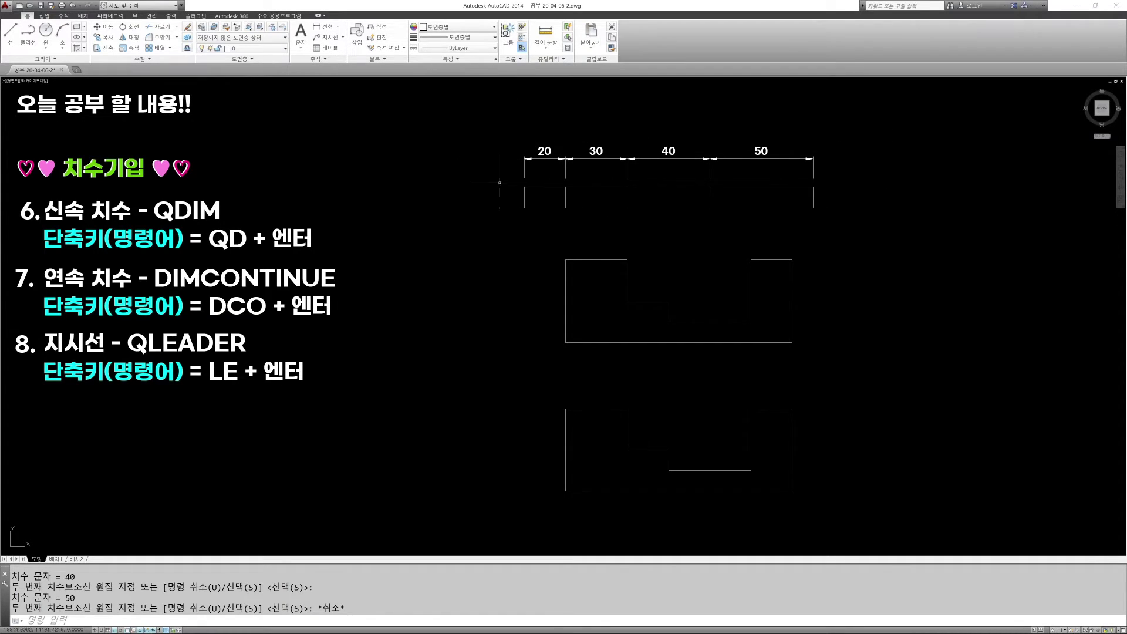
Erase all four continued dimensions above the ticked line.
text(E)
key(Return)
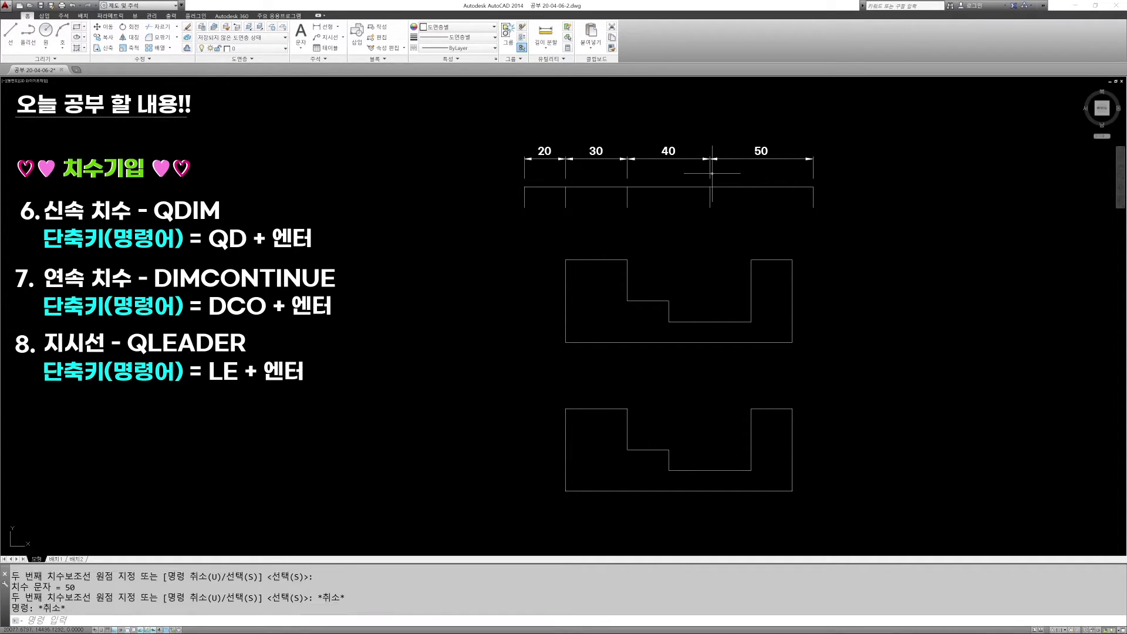
click(786, 183)
click(584, 132)
key(Return)
key(Escape)
key(Escape)
text(E)
key(Return)
click(568, 169)
click(544, 147)
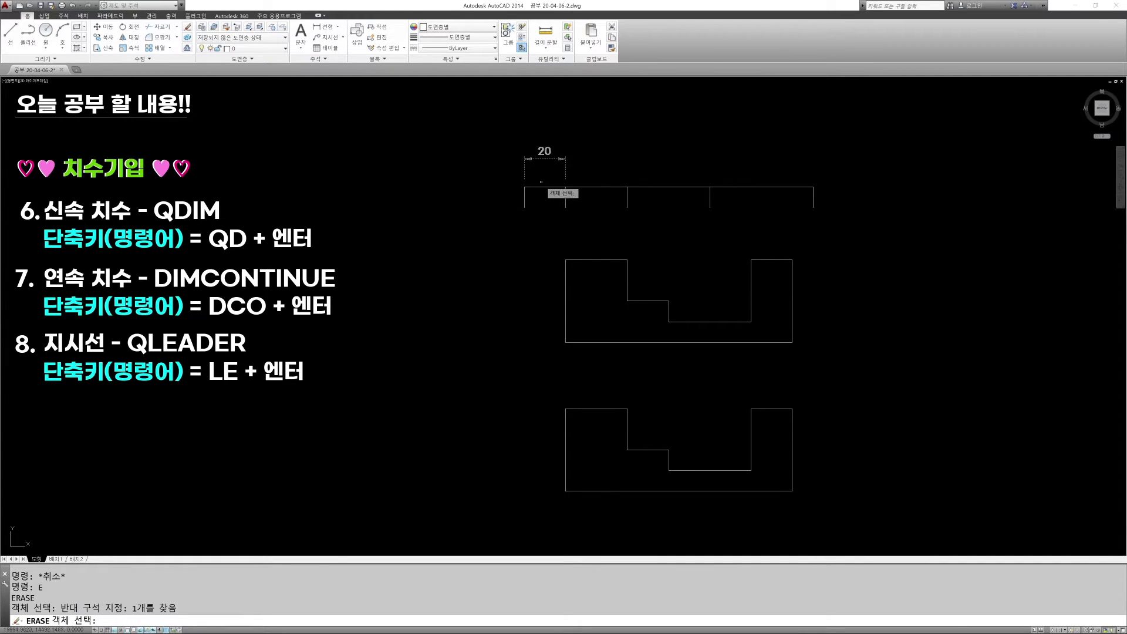
key(Return)
Dimension the ticked line's first segment linearly, picking the left end first, with the dimension line above it.
click(324, 27)
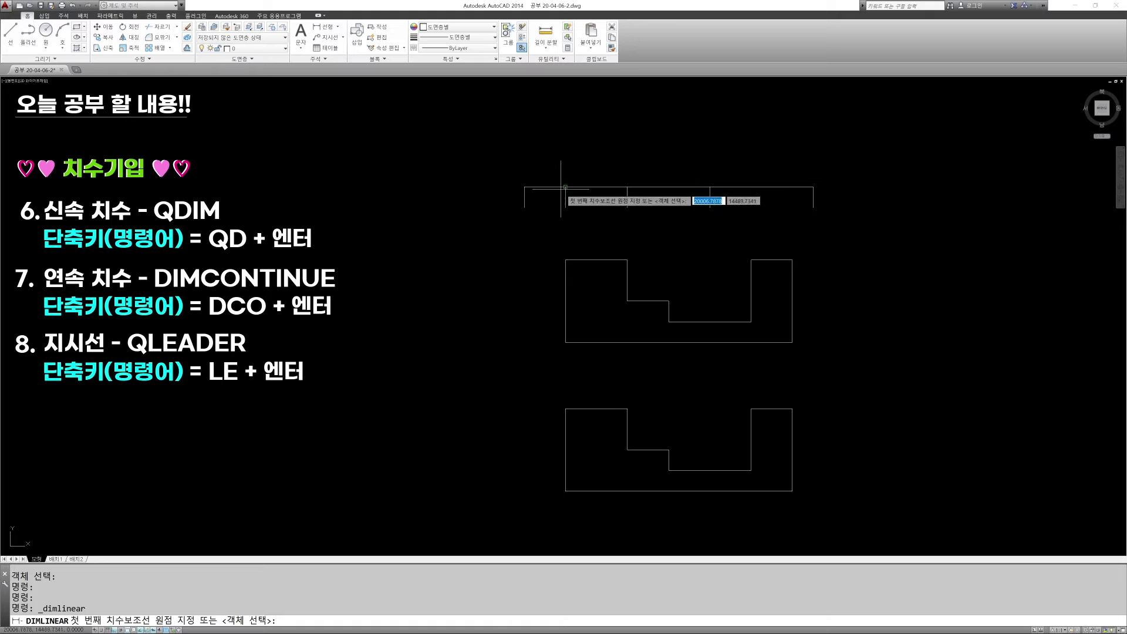
click(524, 186)
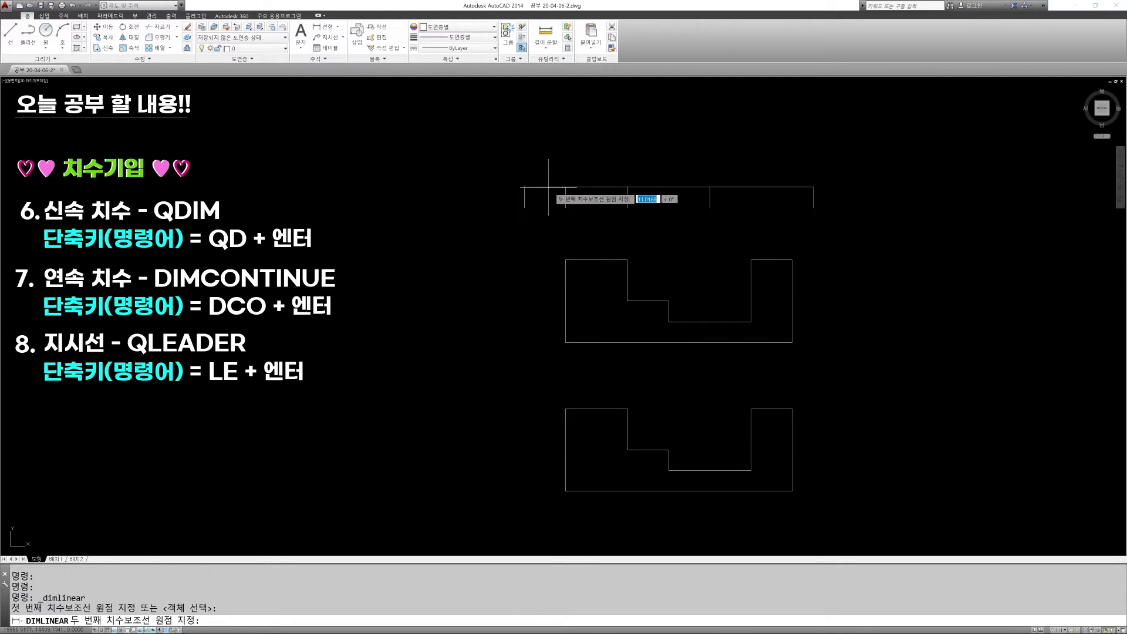
click(565, 186)
click(568, 161)
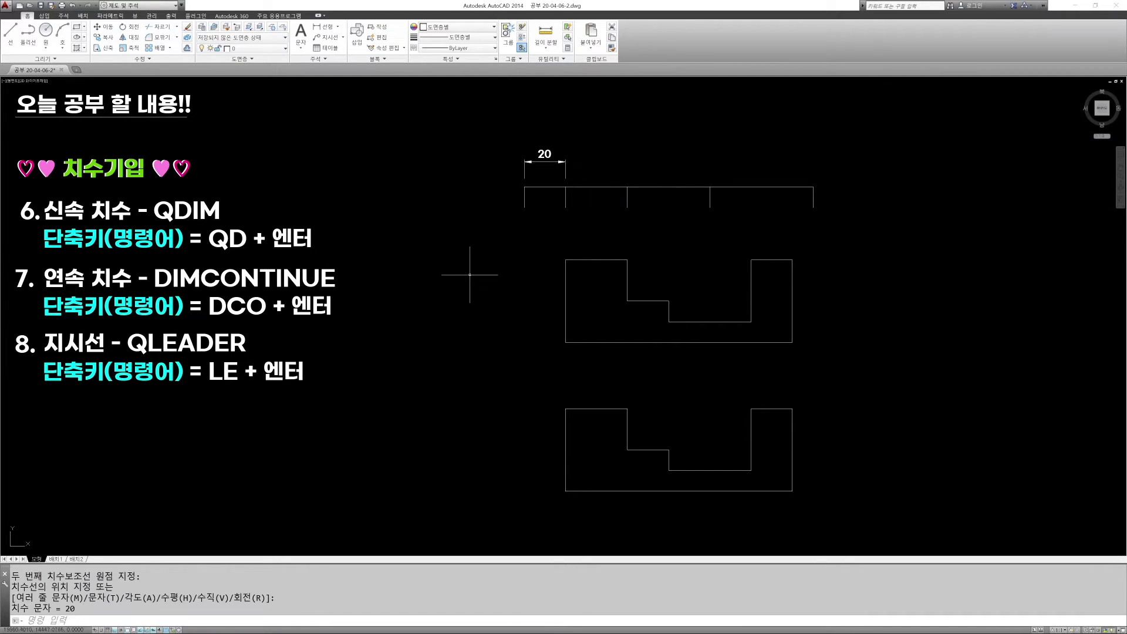
Erase the linear dimension above the ticked line's first segment.
key(Escape)
key(Escape)
text(e)
key(space)
click(559, 167)
click(537, 144)
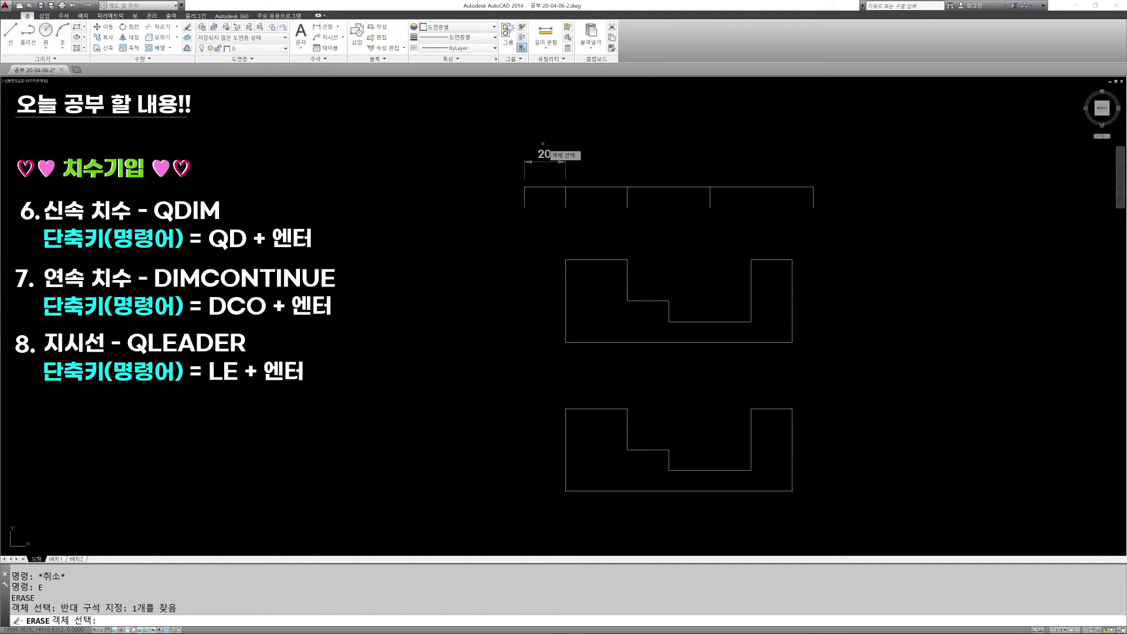
key(space)
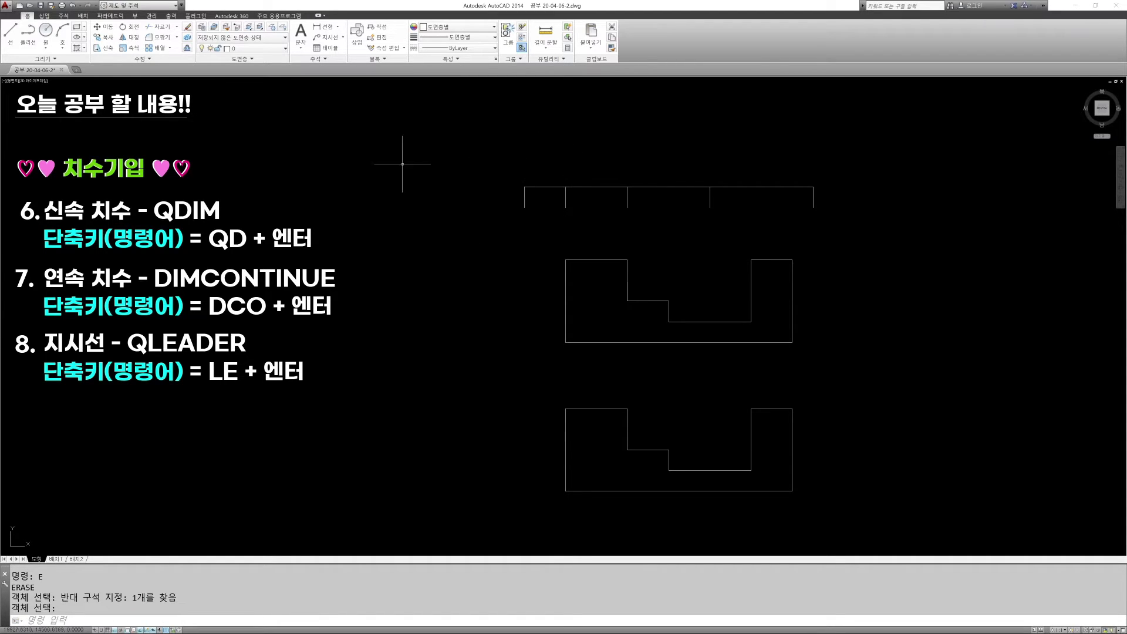
Dimension the first segment in reverse order, picking its right-hand tick before the line's left end, and place it above.
click(326, 27)
click(565, 187)
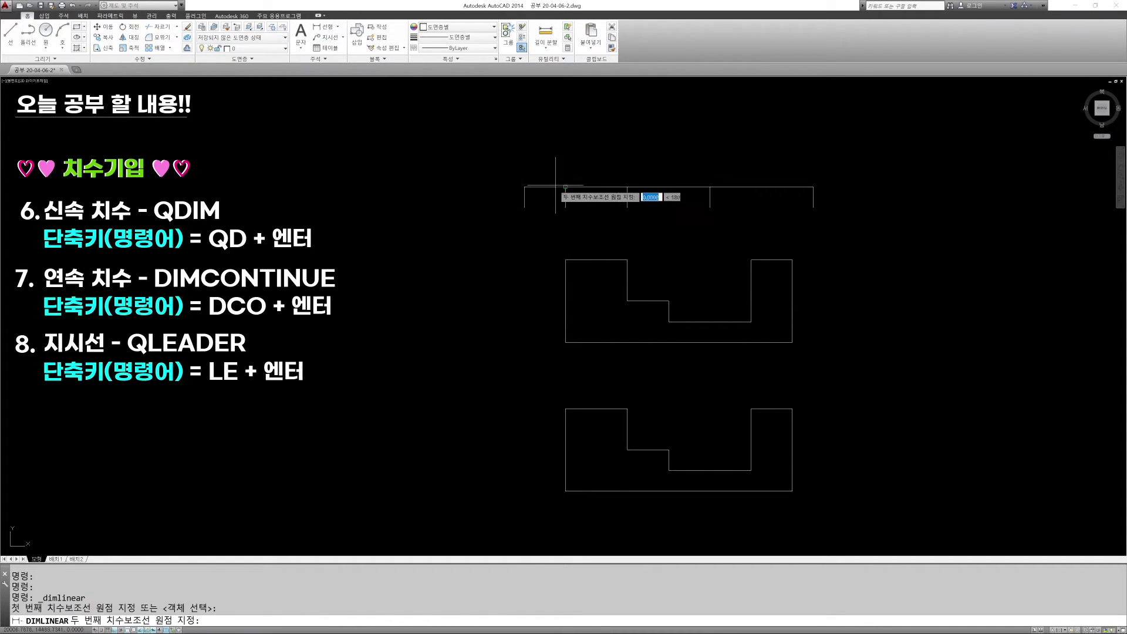
click(524, 186)
click(525, 161)
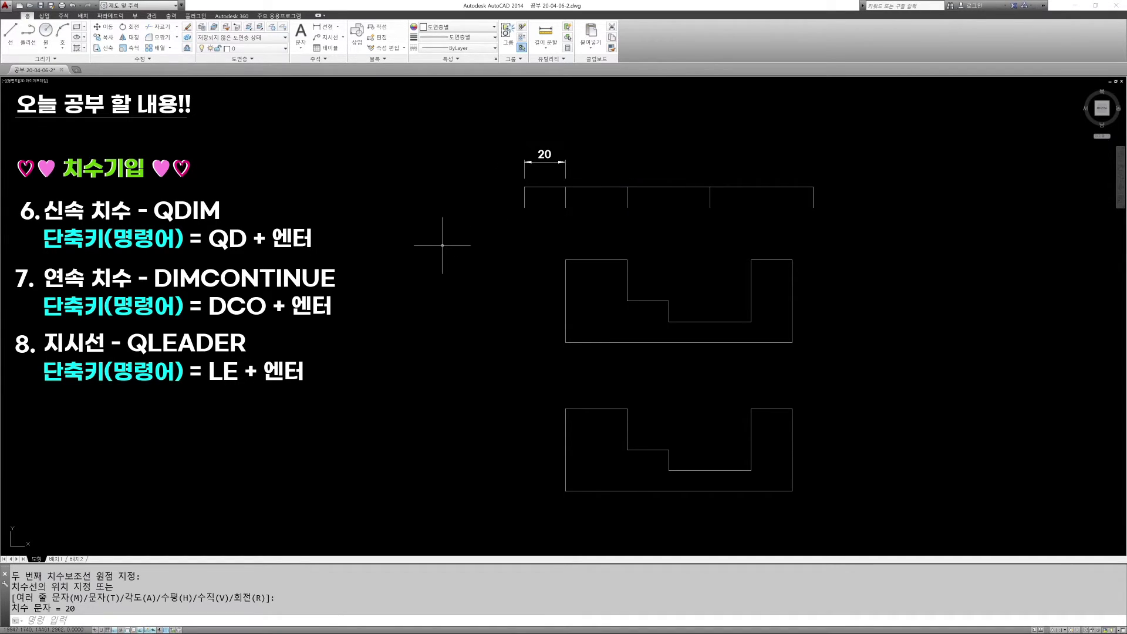
Continue the reverse-picked dimension to the following two ticks and the right end of the ticked line.
text(DCO)
key(Return)
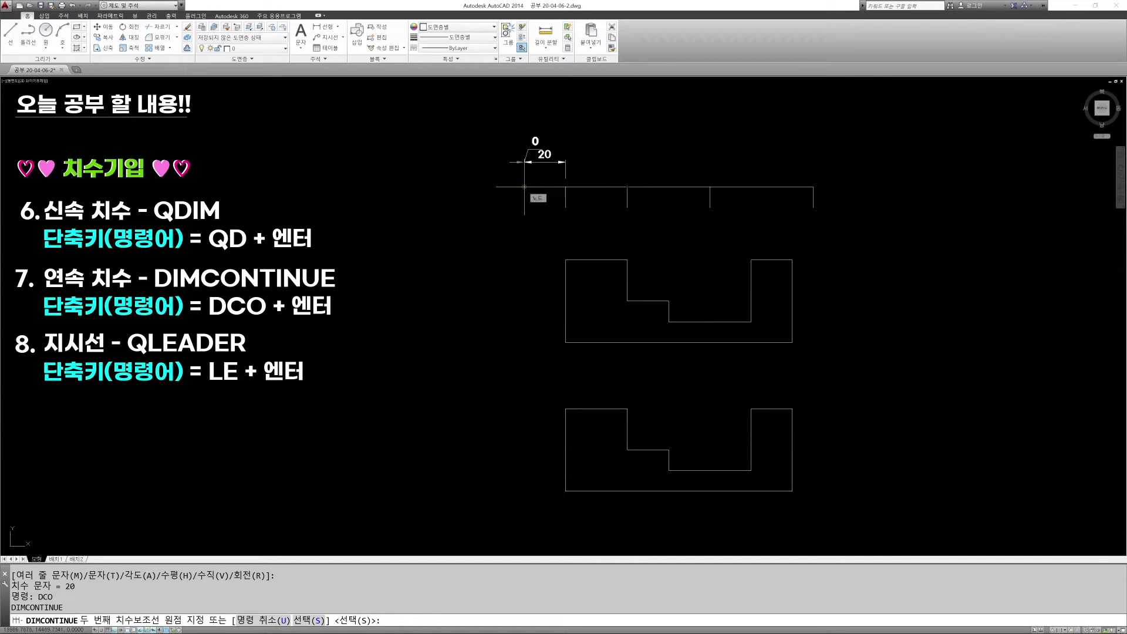
click(627, 186)
click(709, 186)
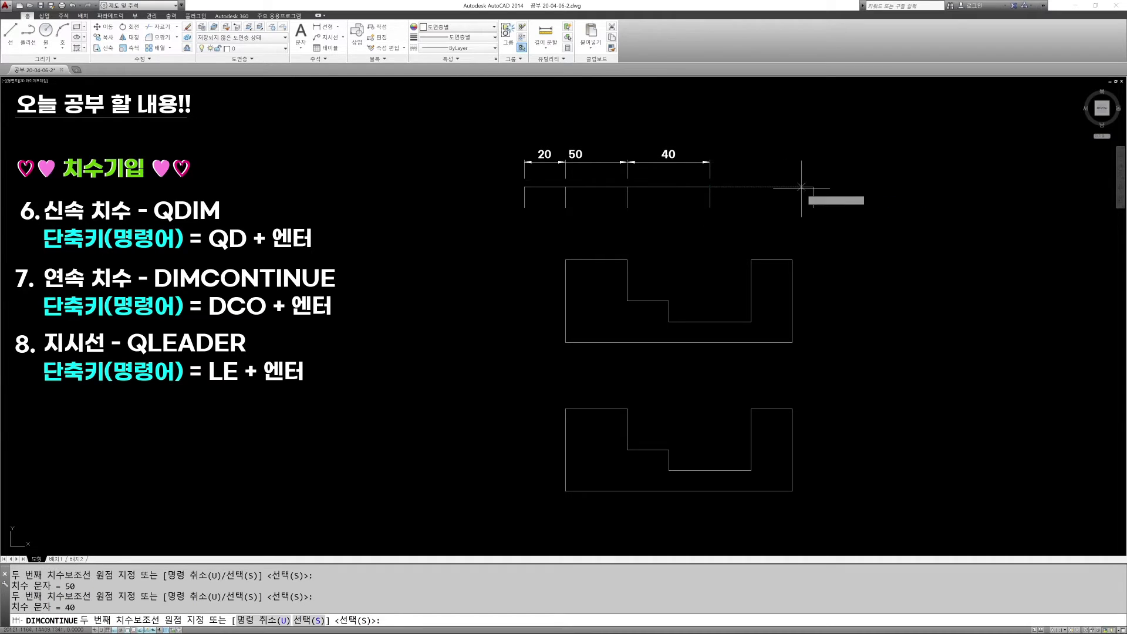
click(813, 187)
key(Escape)
Stretch the overlapping second dimension's origin from the line's left end to the end of the first segment.
click(605, 176)
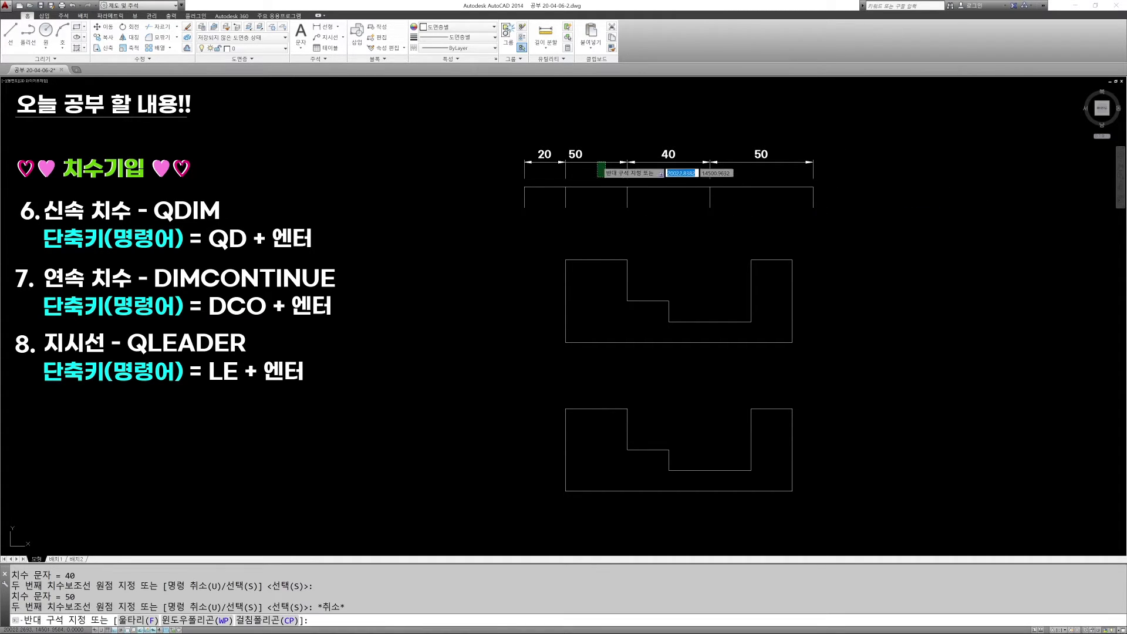
click(589, 152)
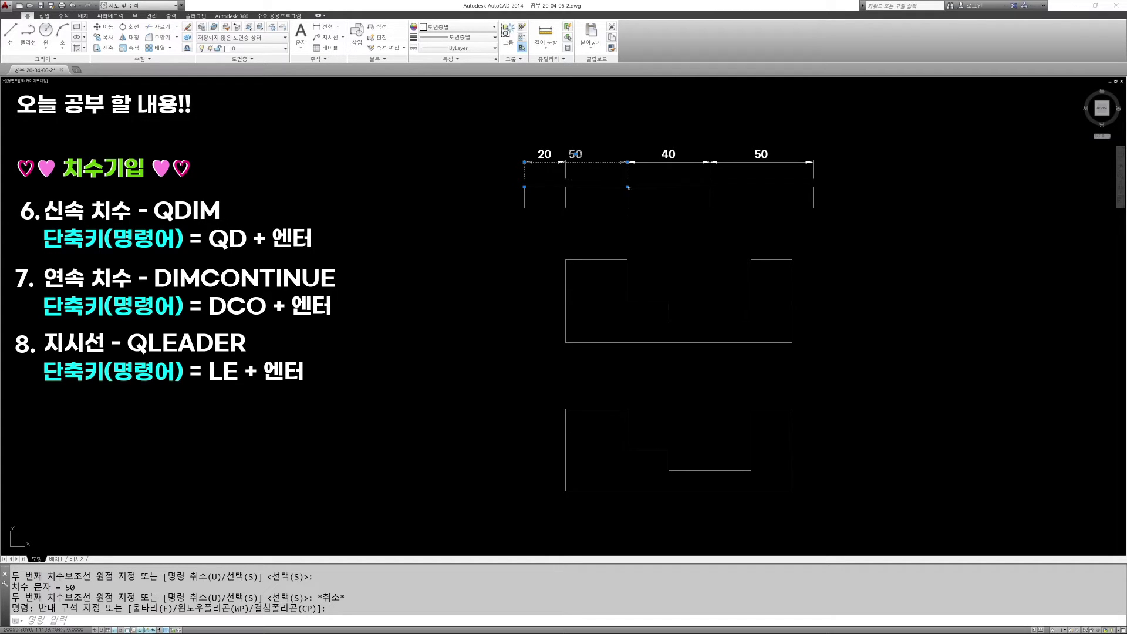
click(564, 162)
click(525, 187)
click(565, 187)
key(Escape)
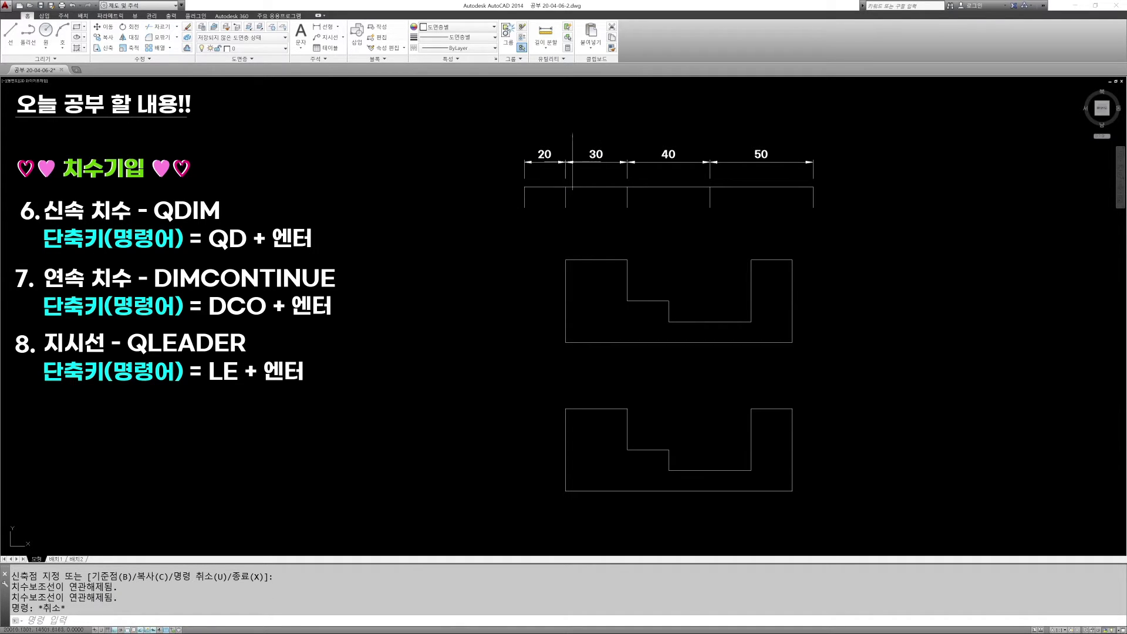
Erase the corrected dimension chain above the ticked line.
text(e)
key(Return)
click(679, 166)
click(545, 146)
key(Return)
Add a linear dimension above the ticked line's first segment, picking the left end and then the next tick.
click(323, 27)
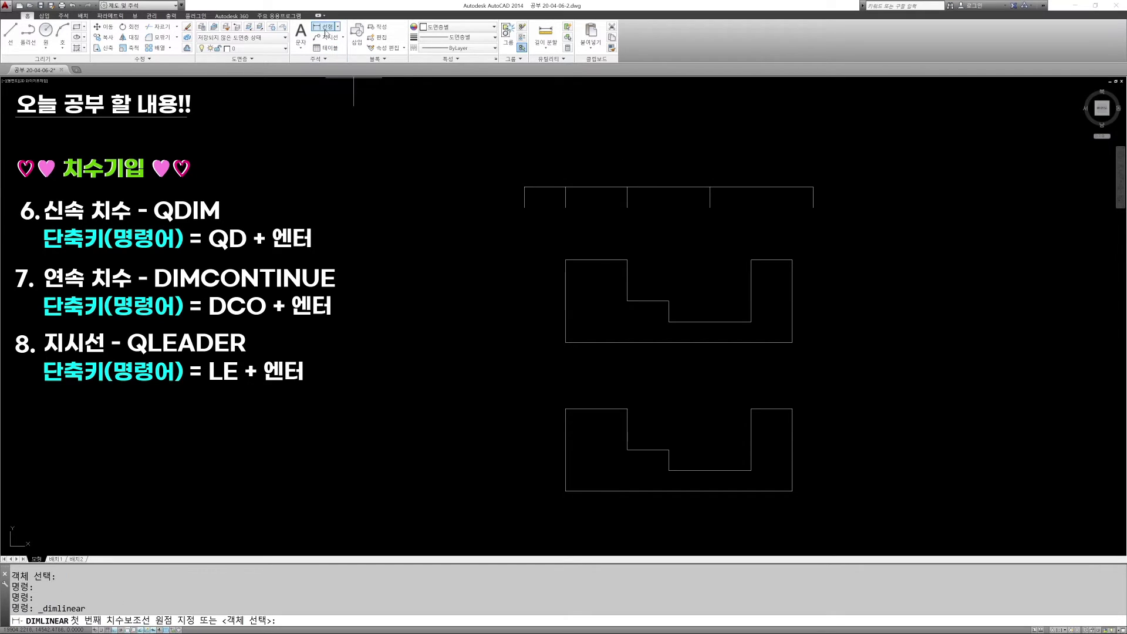
click(524, 187)
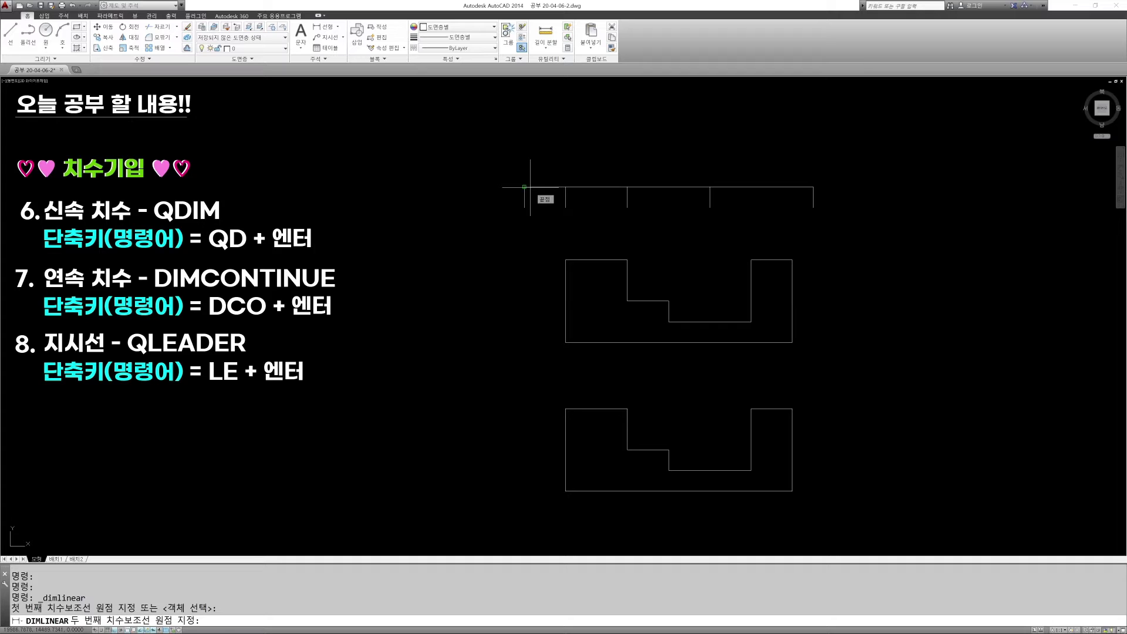
click(565, 186)
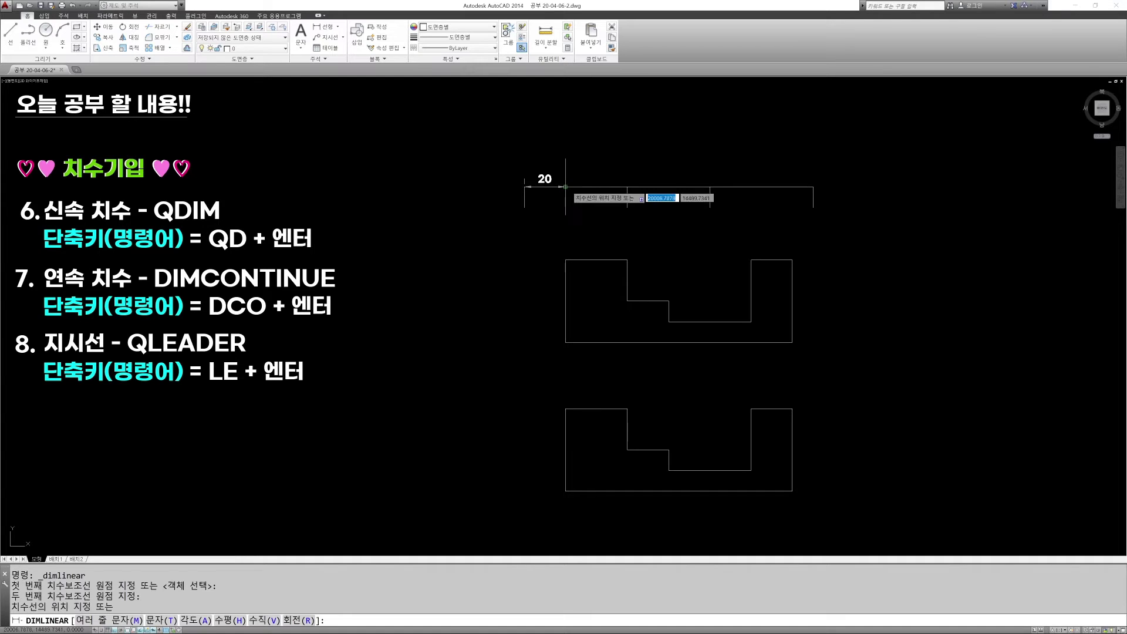
click(565, 156)
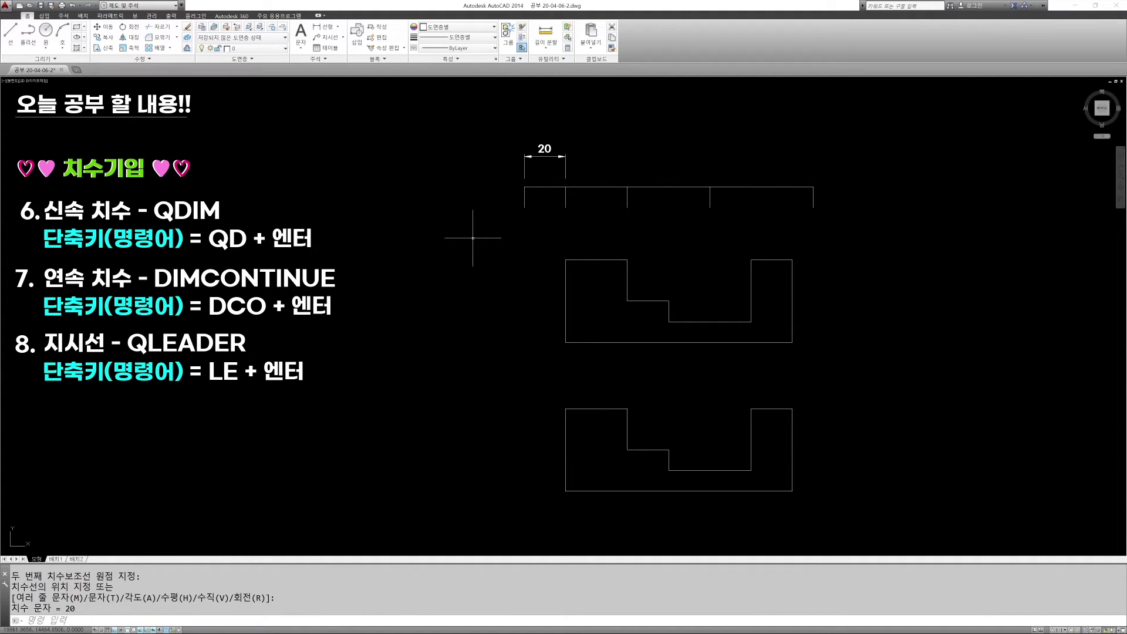
Continue the dimension across the other three segments to the ticked line's right end with DIMCONTINUE.
text(DCO)
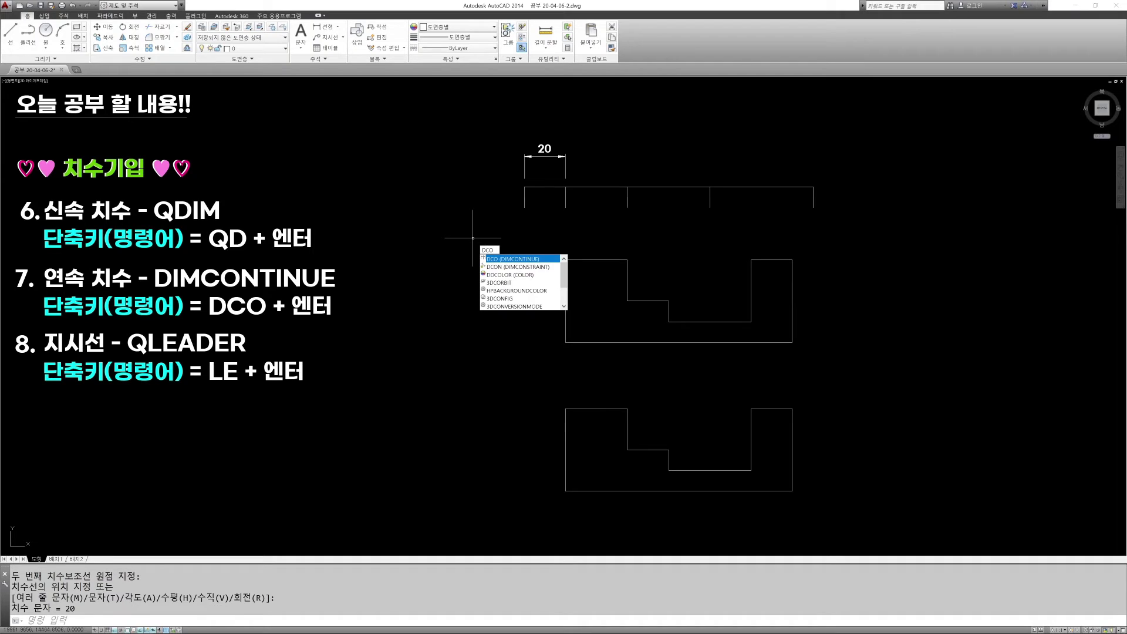
key(Return)
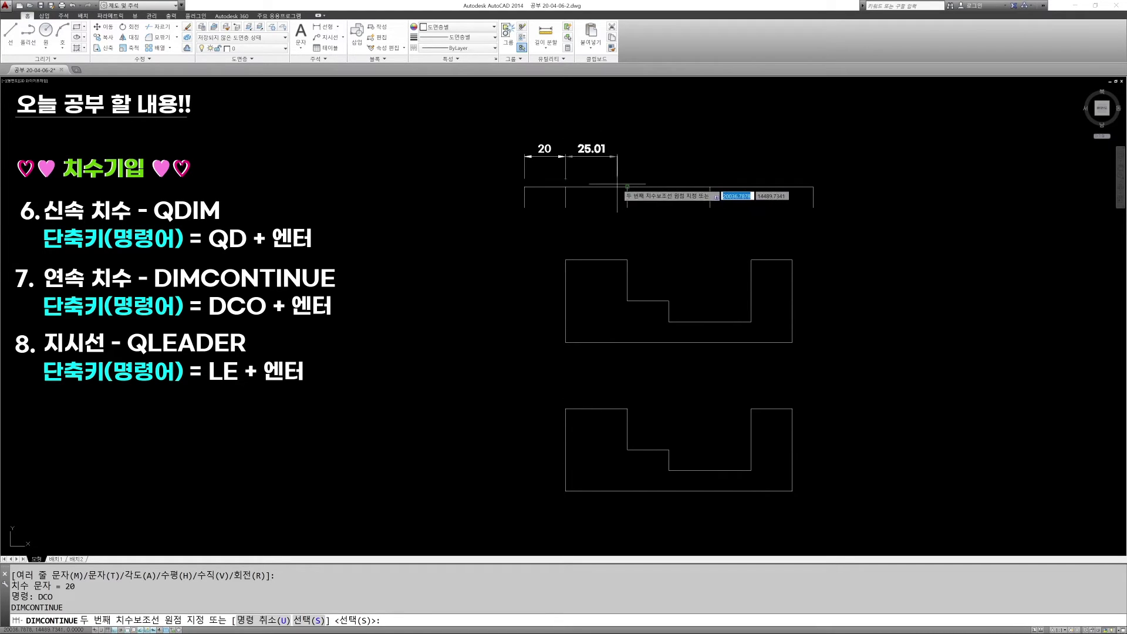
click(626, 187)
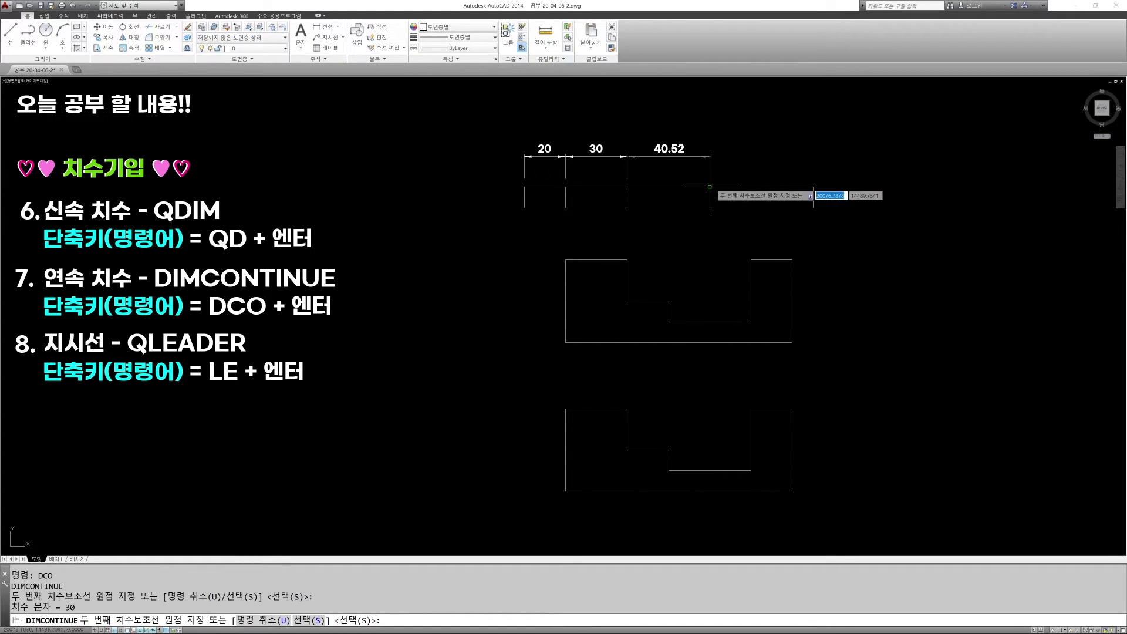
click(709, 187)
click(815, 187)
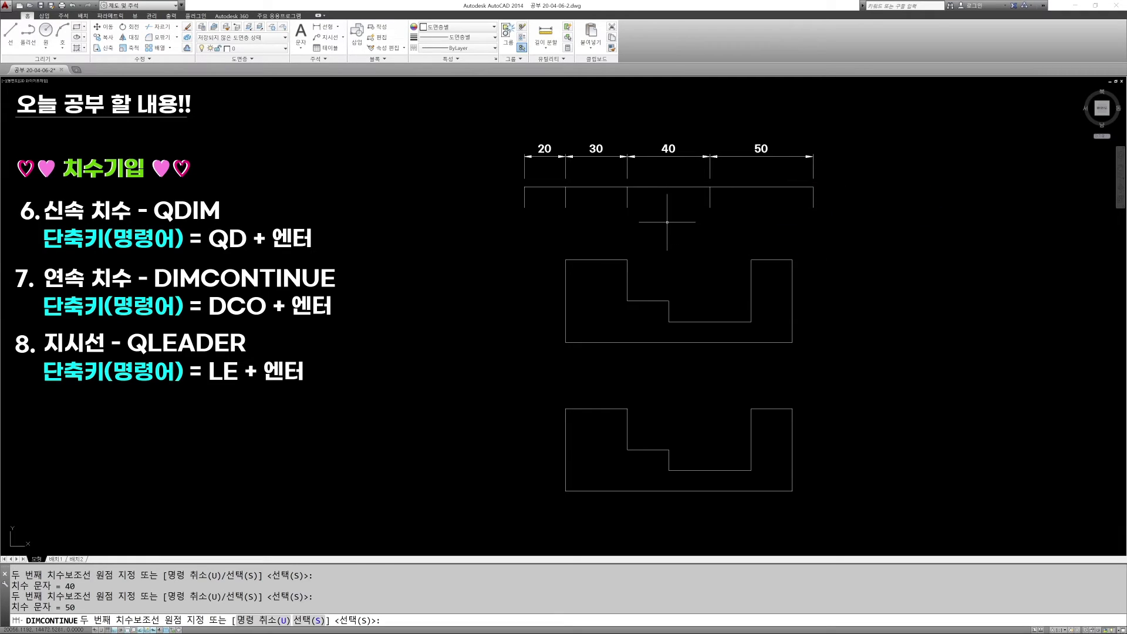
key(Escape)
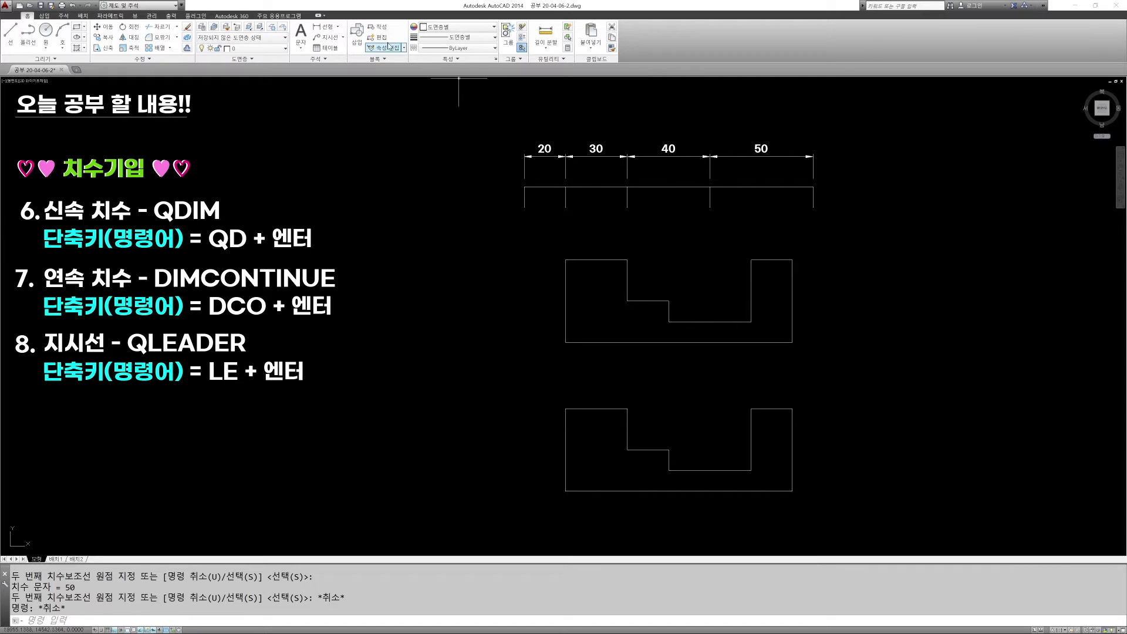
Add a linear dimension above the upper stepped shape's left top edge, picking its left end and then its right end.
click(317, 28)
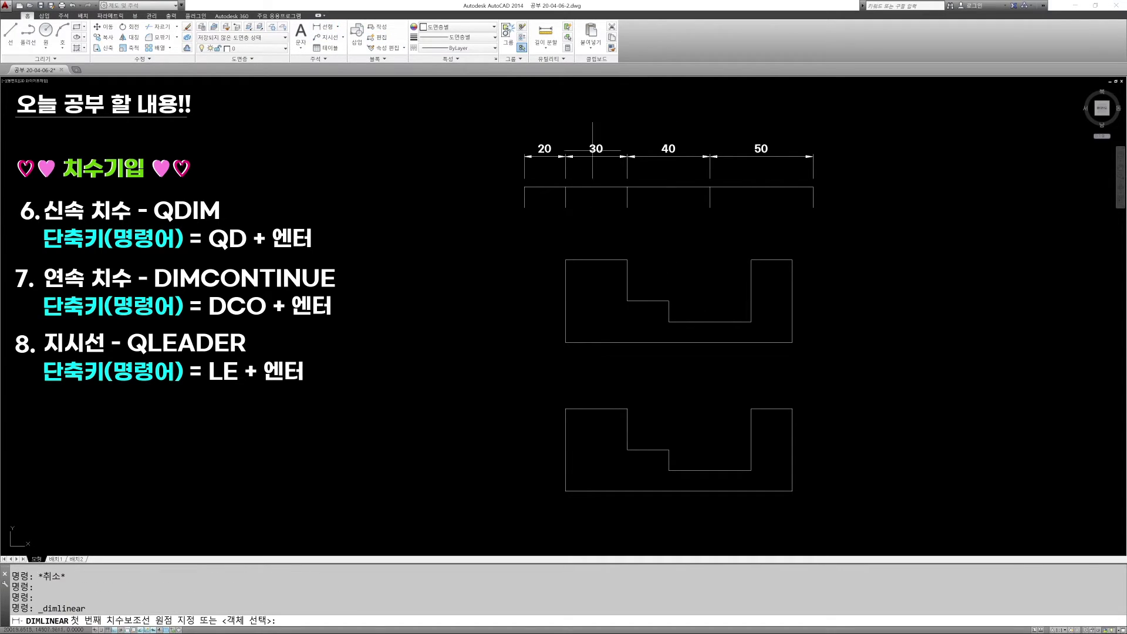
click(566, 259)
click(627, 259)
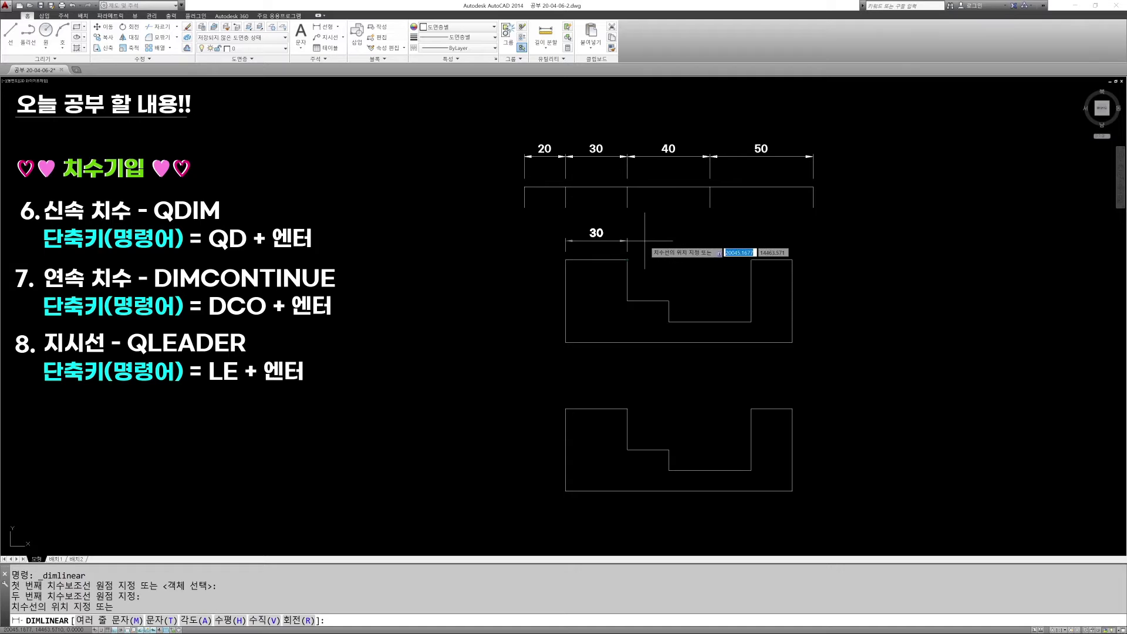
click(644, 235)
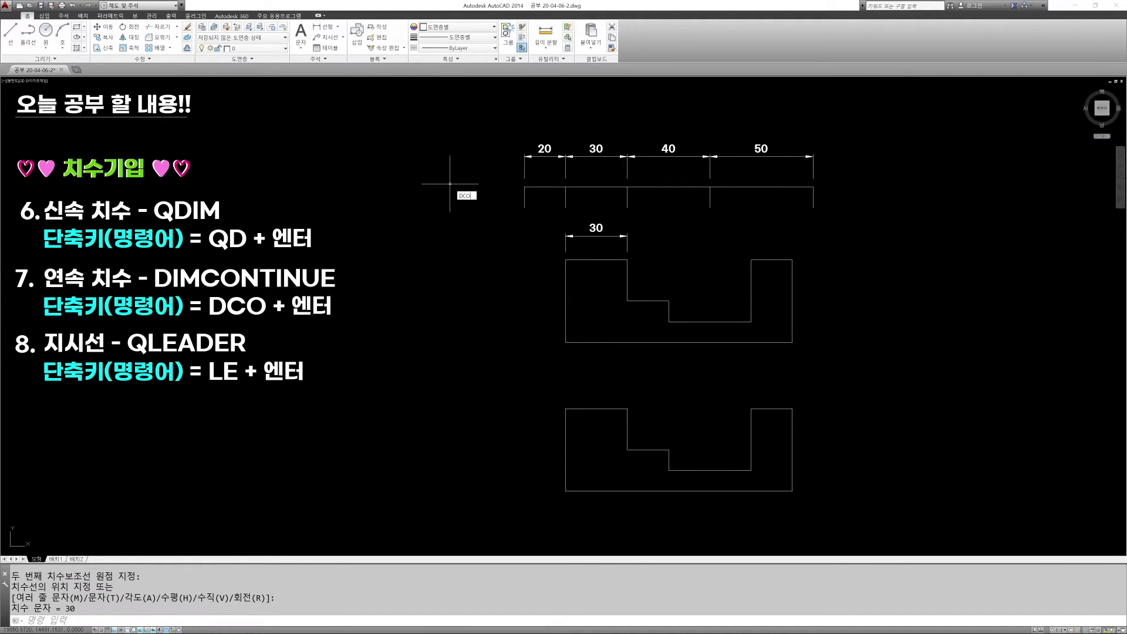
Continue the dimension across the upper stepped shape with DIMCONTINUE, through the lower step's start and the right block's two top corners.
key(Return)
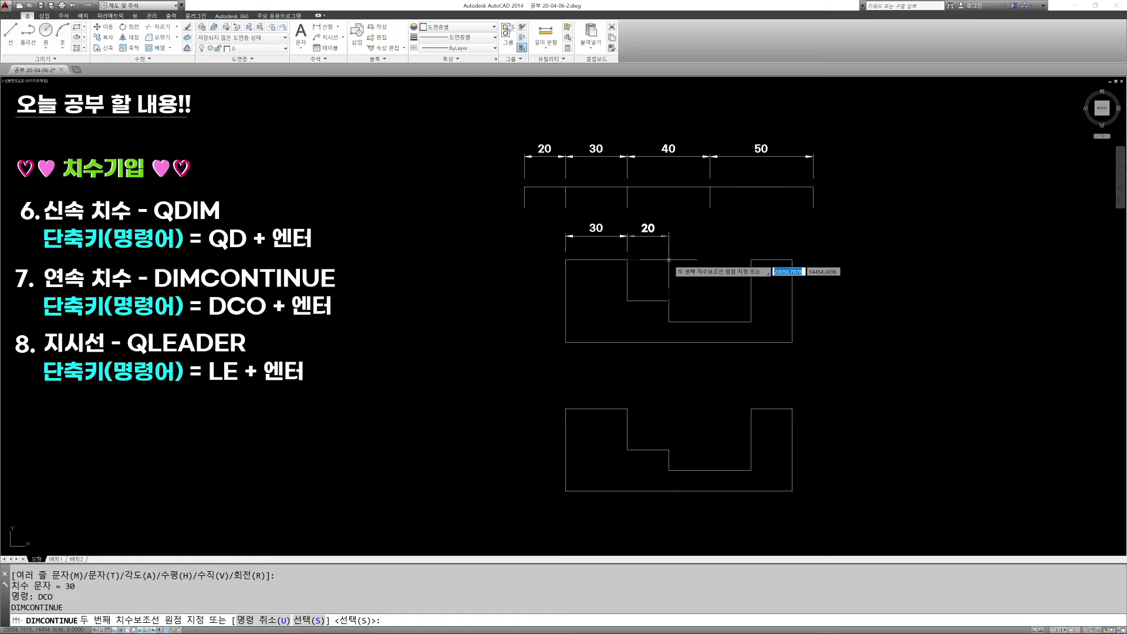
click(669, 259)
click(750, 260)
click(792, 260)
key(Escape)
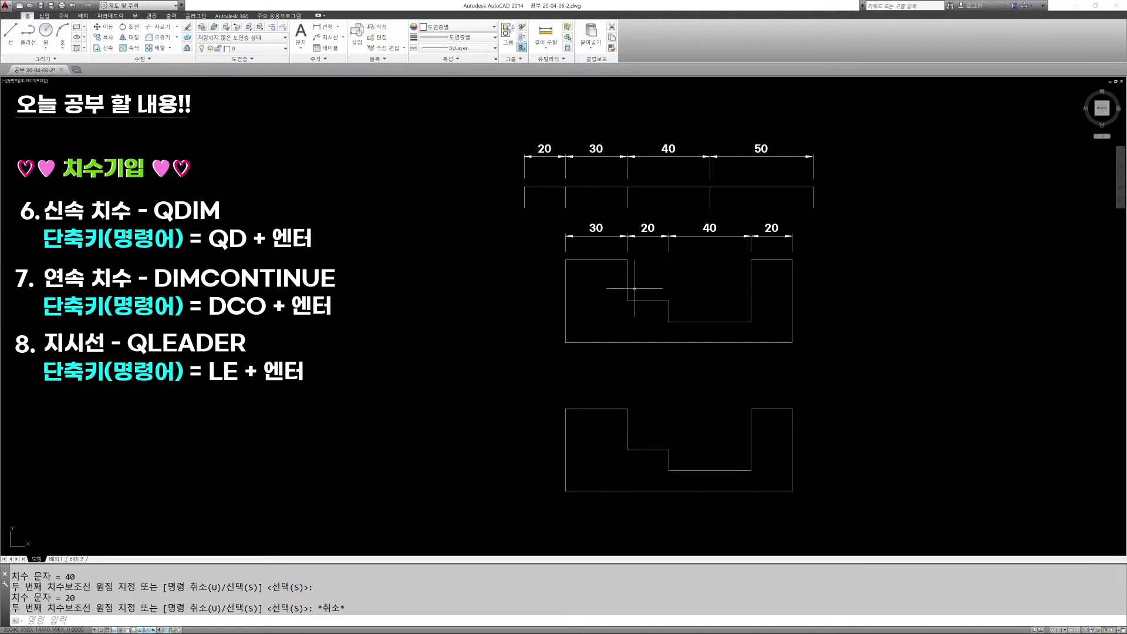
Erase the dimension chains above the upper stepped shape and the ticked line.
key(Escape)
key(Escape)
text(E)
key(Return)
click(840, 249)
click(515, 234)
click(880, 171)
click(460, 120)
key(Return)
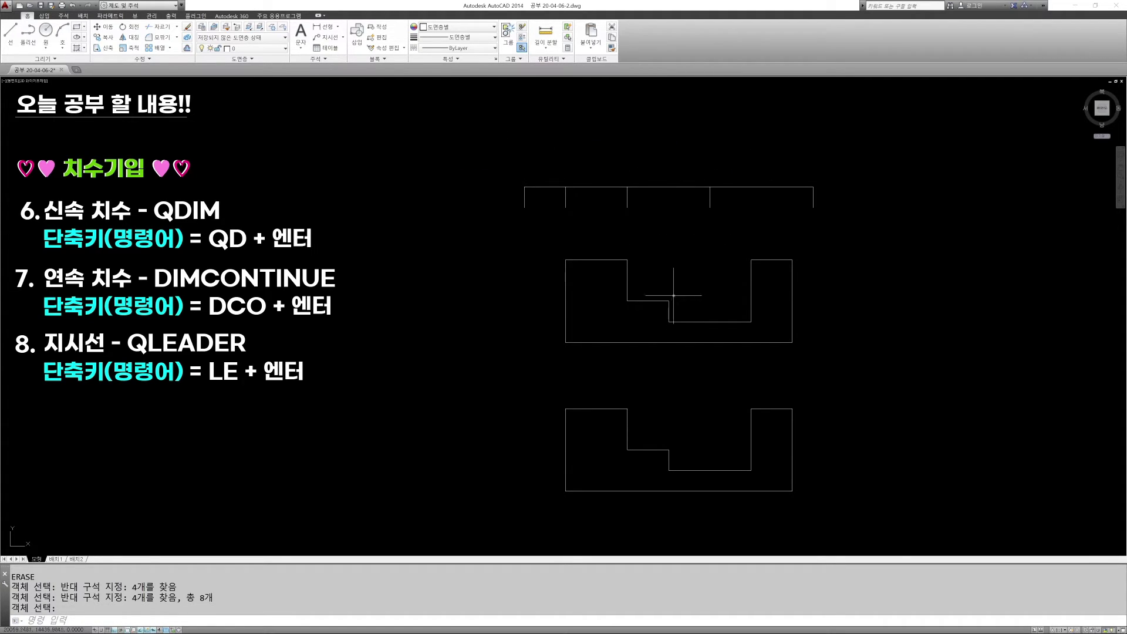
key(Escape)
key(Escape)
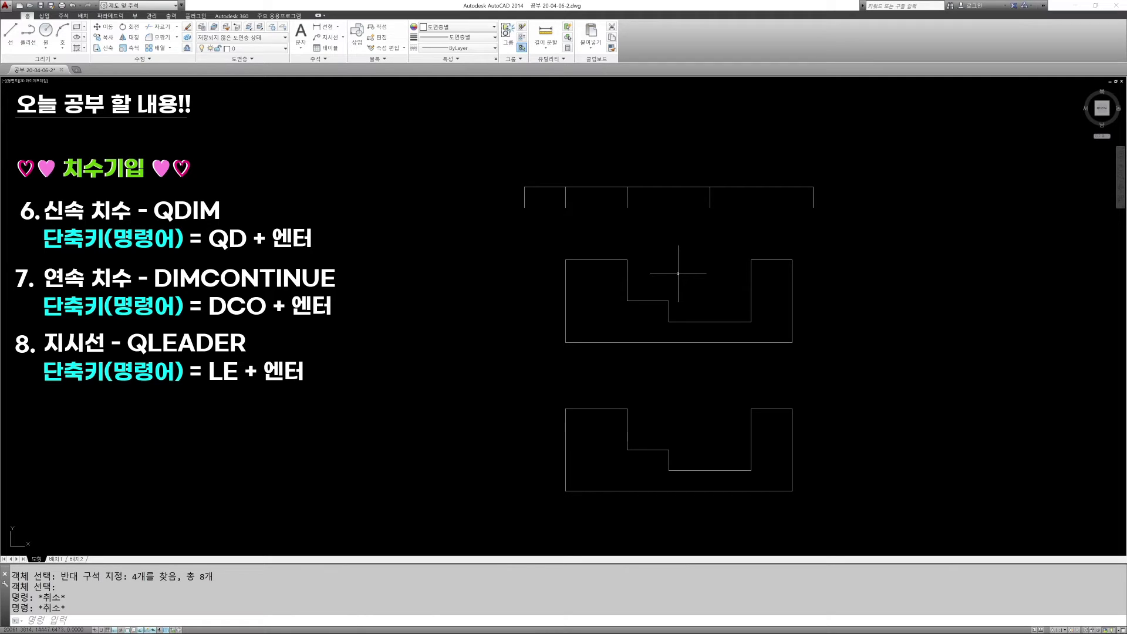
Draw a QLEADER from the upper stepped shape's top-right corner diagonally up and outward, with ortho turned off.
text(LE)
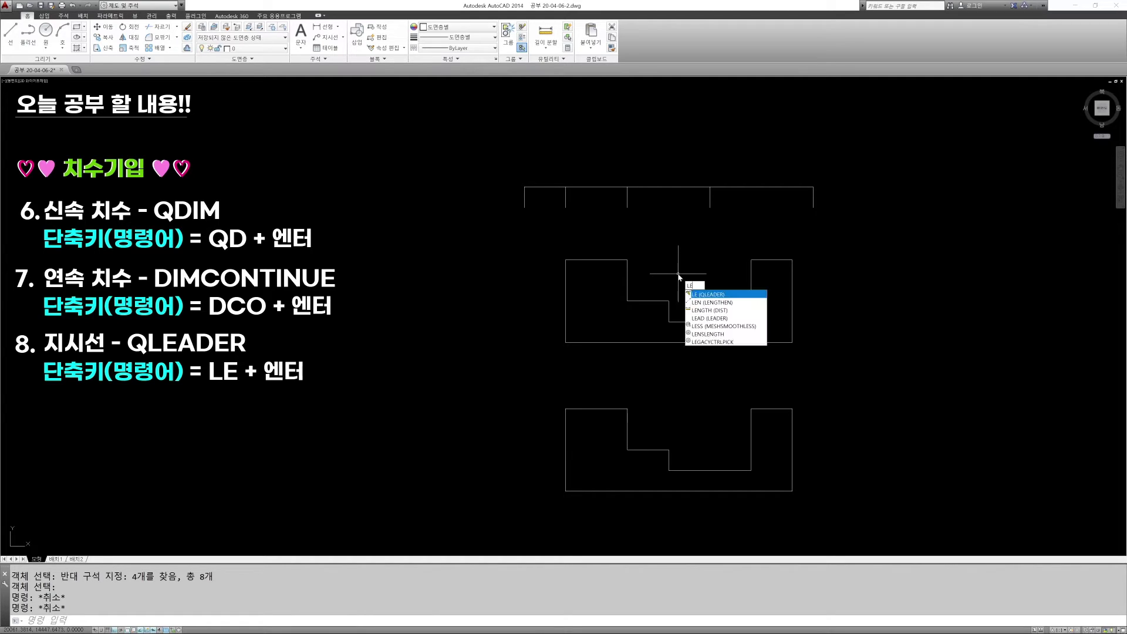
key(Return)
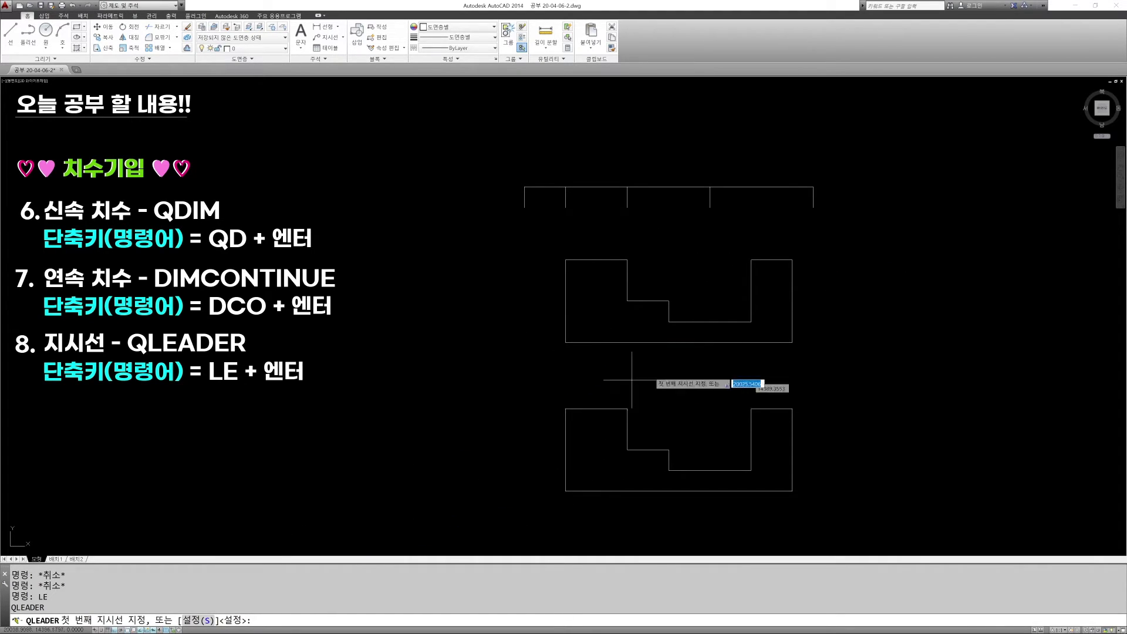
click(792, 260)
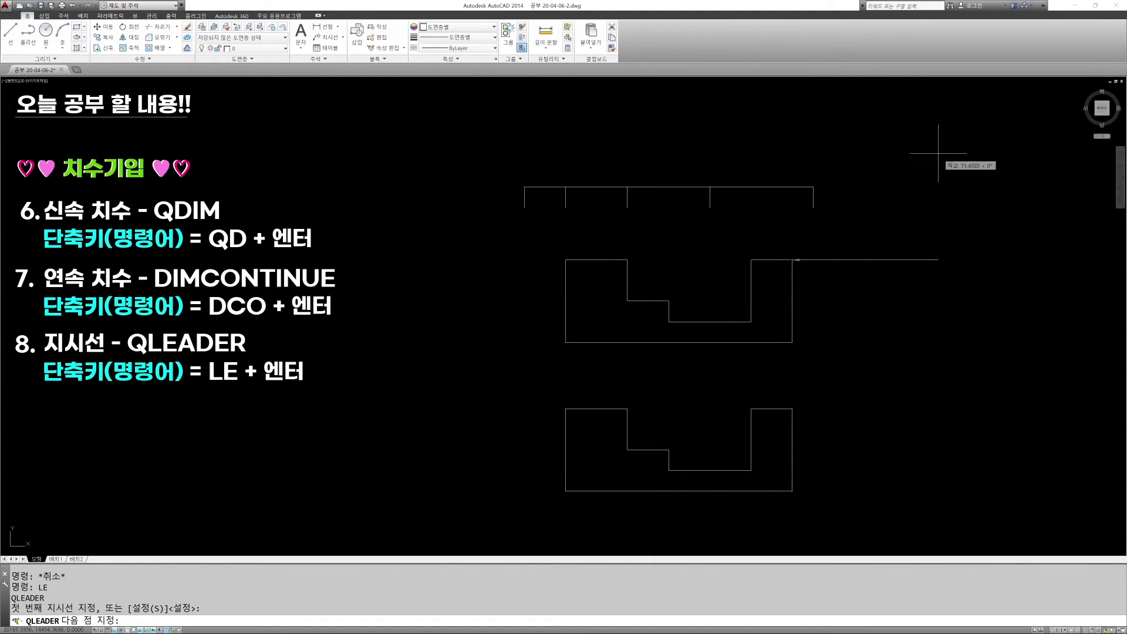
key(F8)
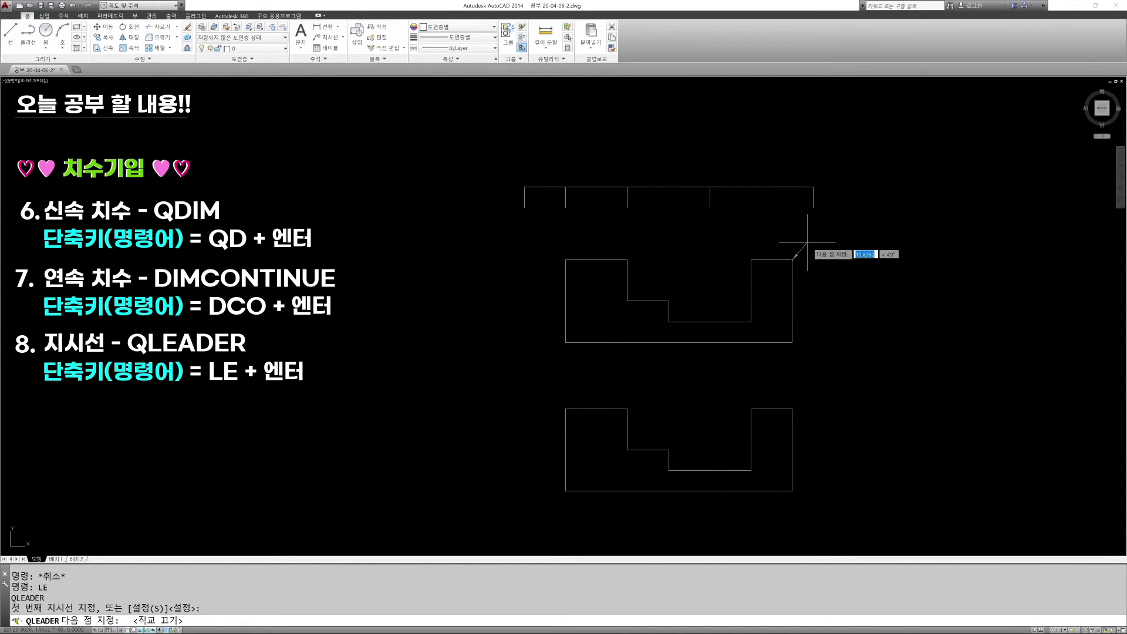
click(834, 217)
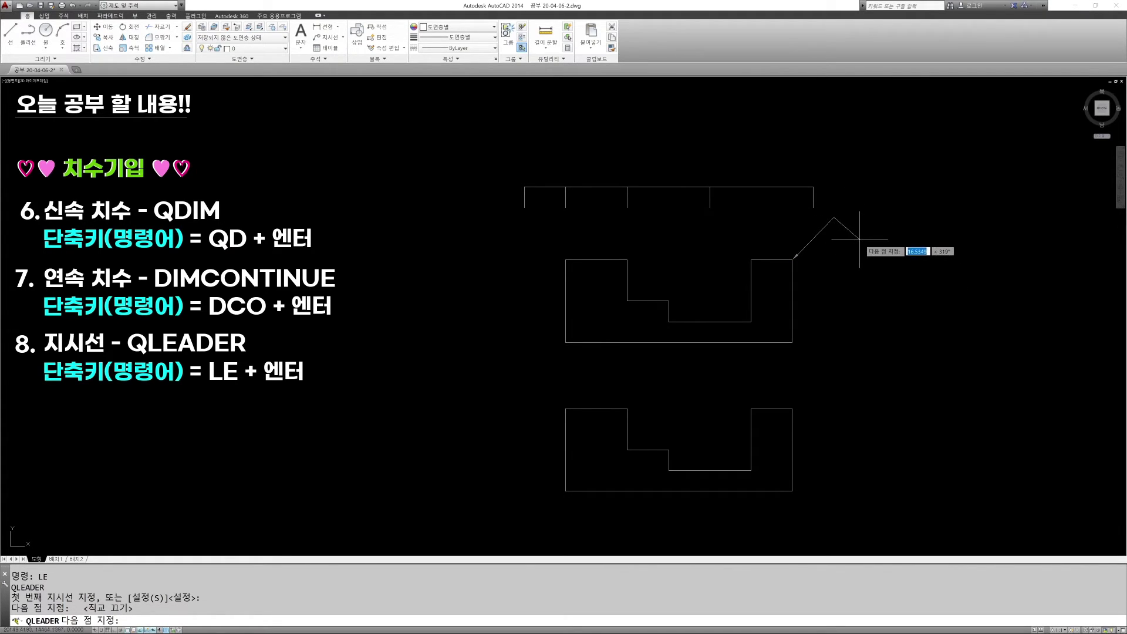
key(Return)
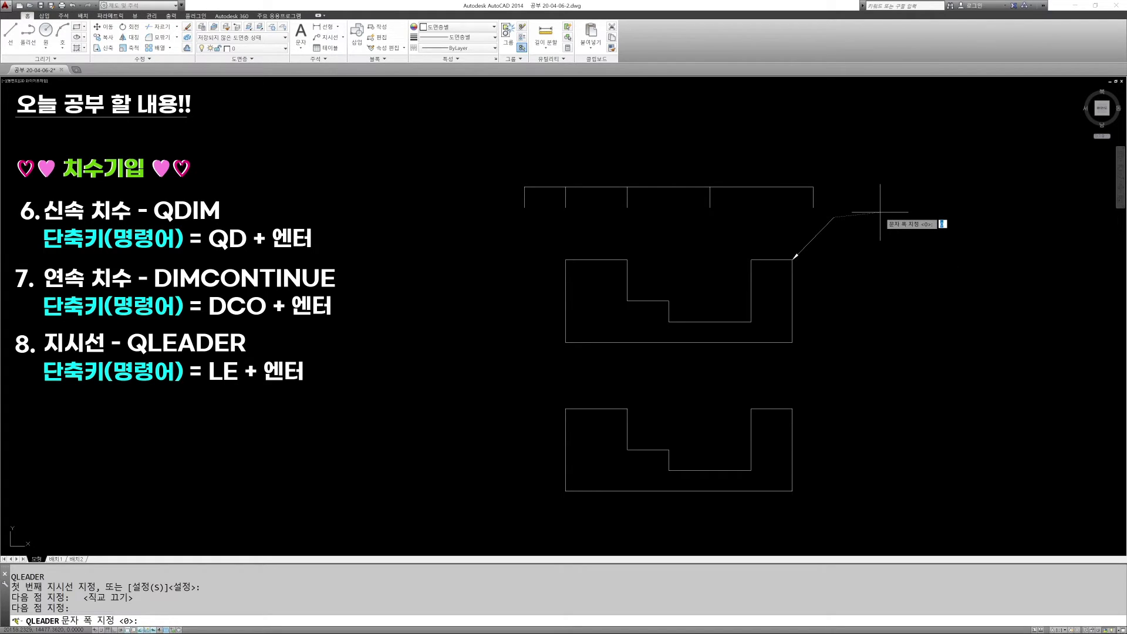
Set the leader's text width to 5 and enter the annotation "꼭지점".
text(5)
key(Return)
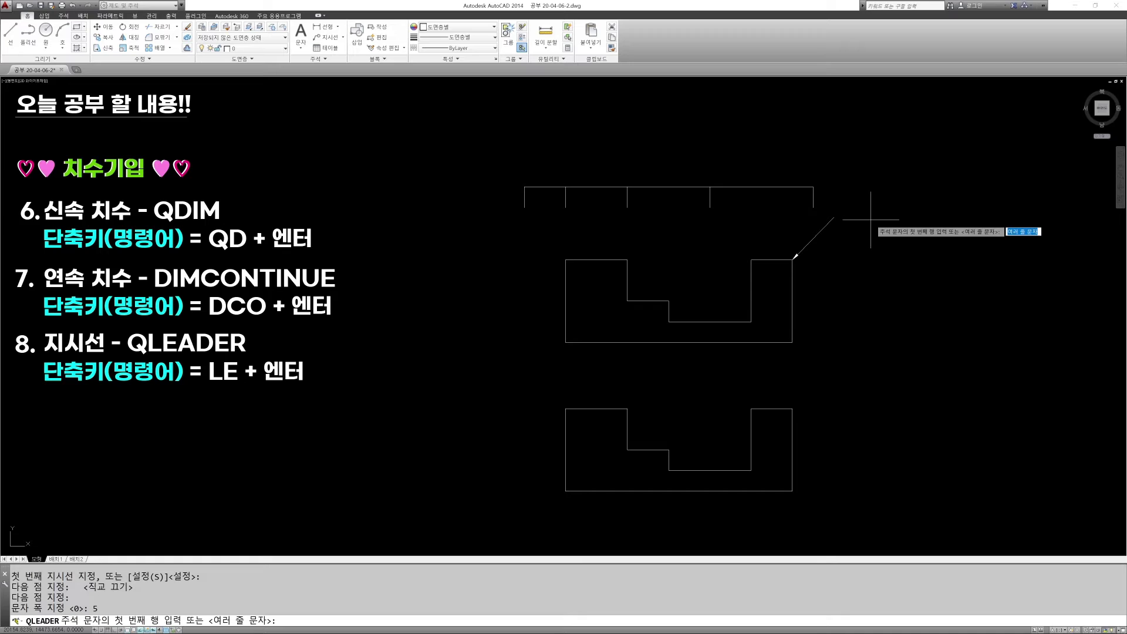
text(r꼬지점)
key(BackSpace)
key(BackSpace)
key(BackSpace)
text(ㄲ지저)
key(Return)
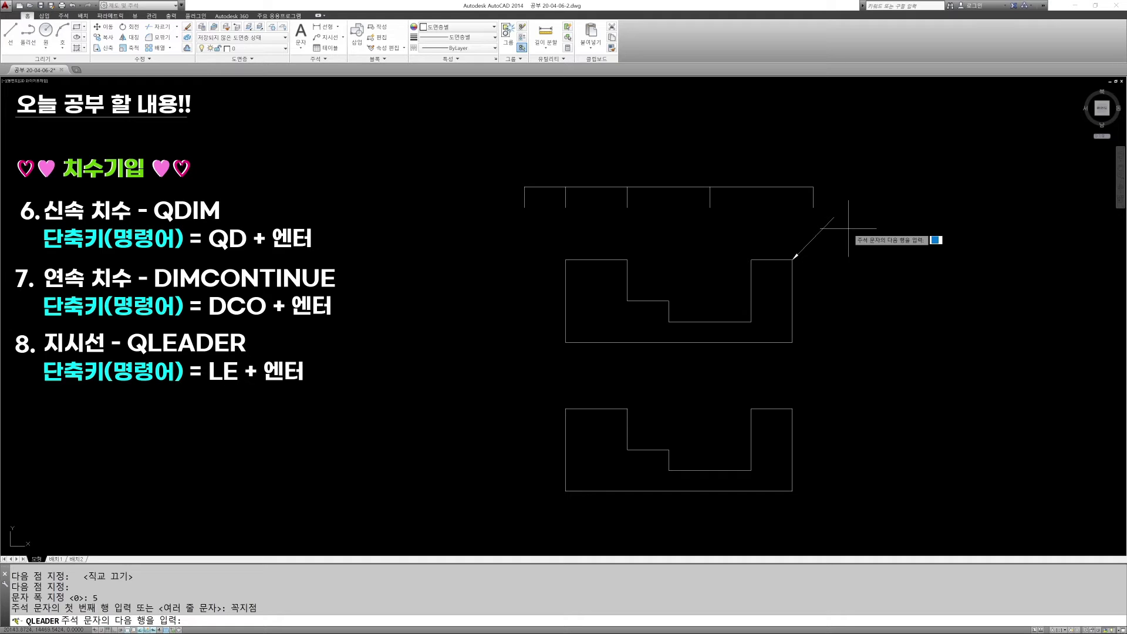
key(Return)
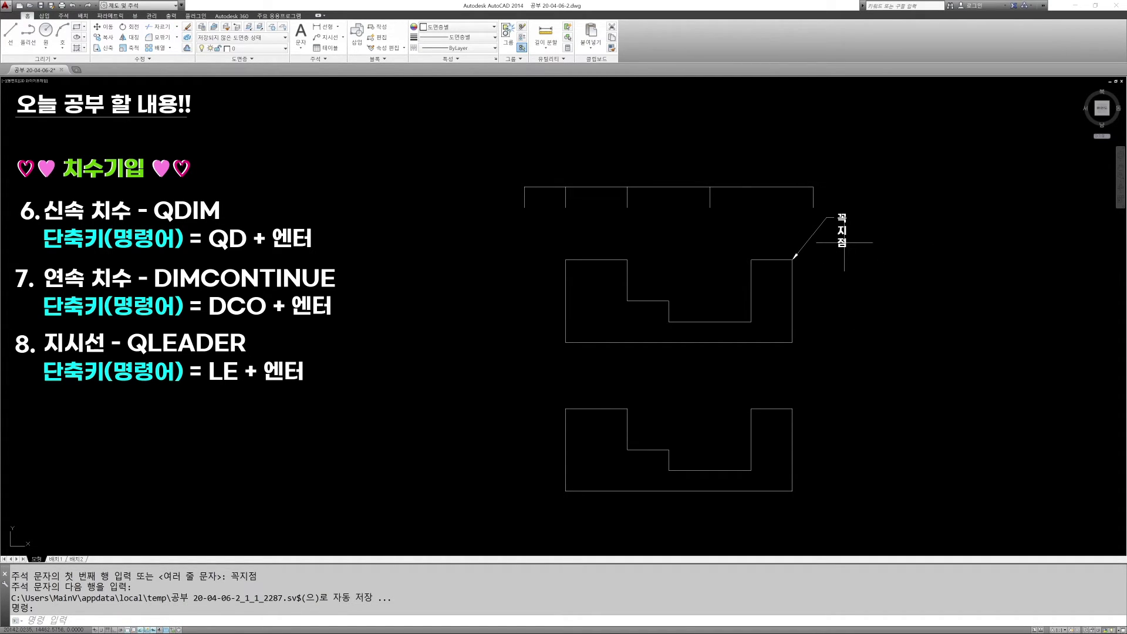
click(844, 242)
click(848, 247)
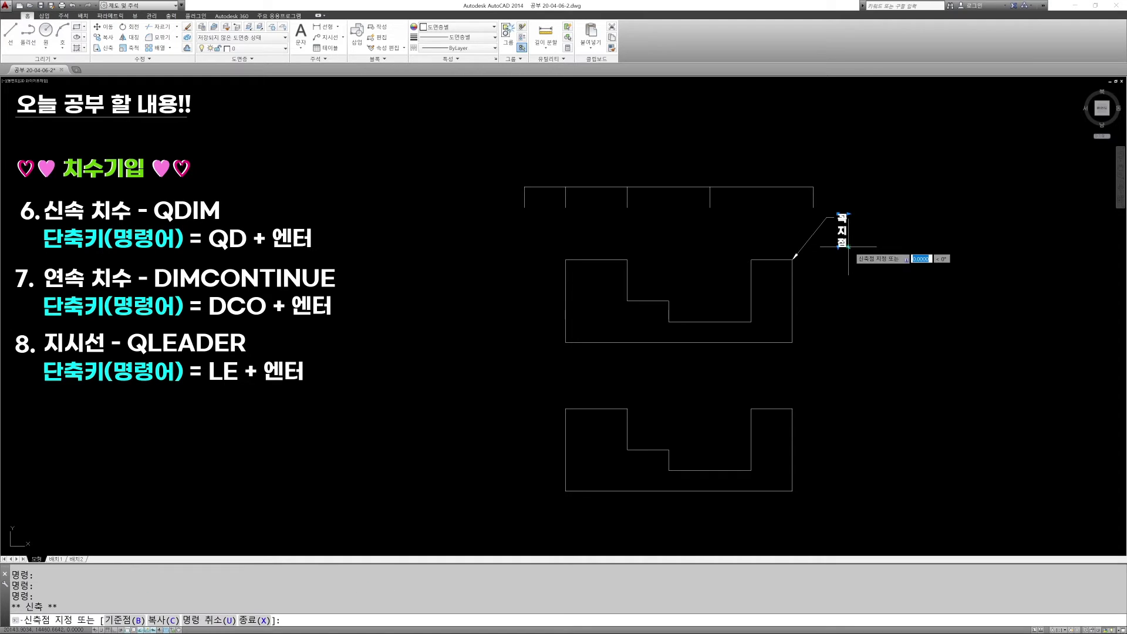
key(Escape)
key(Escape)
key(Escape)
key(Escape)
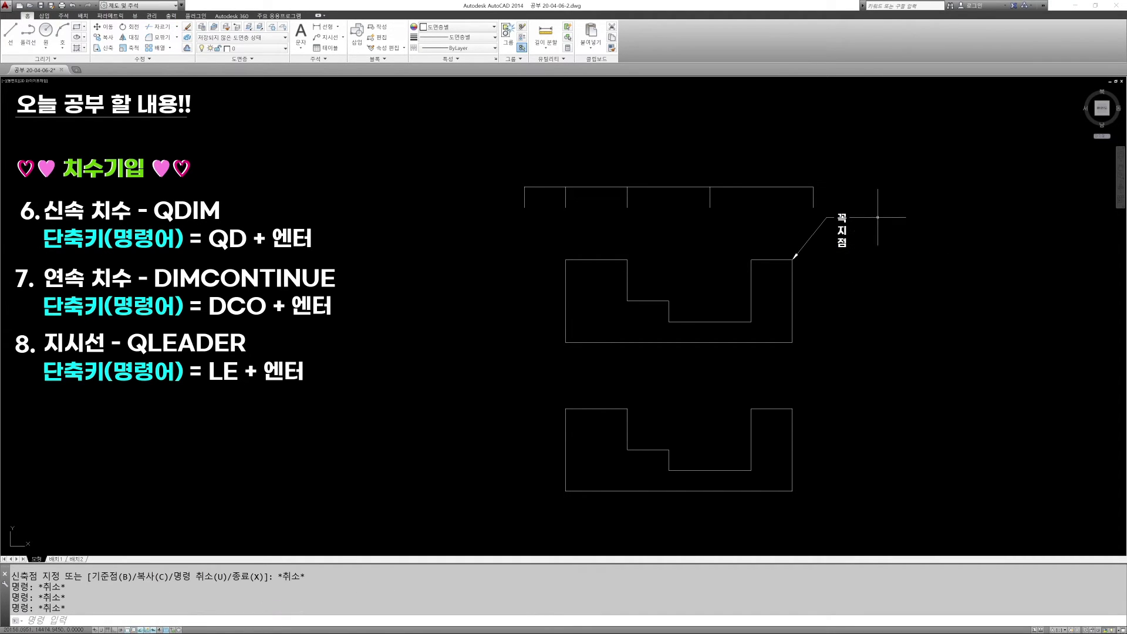
Stretch the leader text's width to the right so that "꼭지점" fits on one line.
click(844, 243)
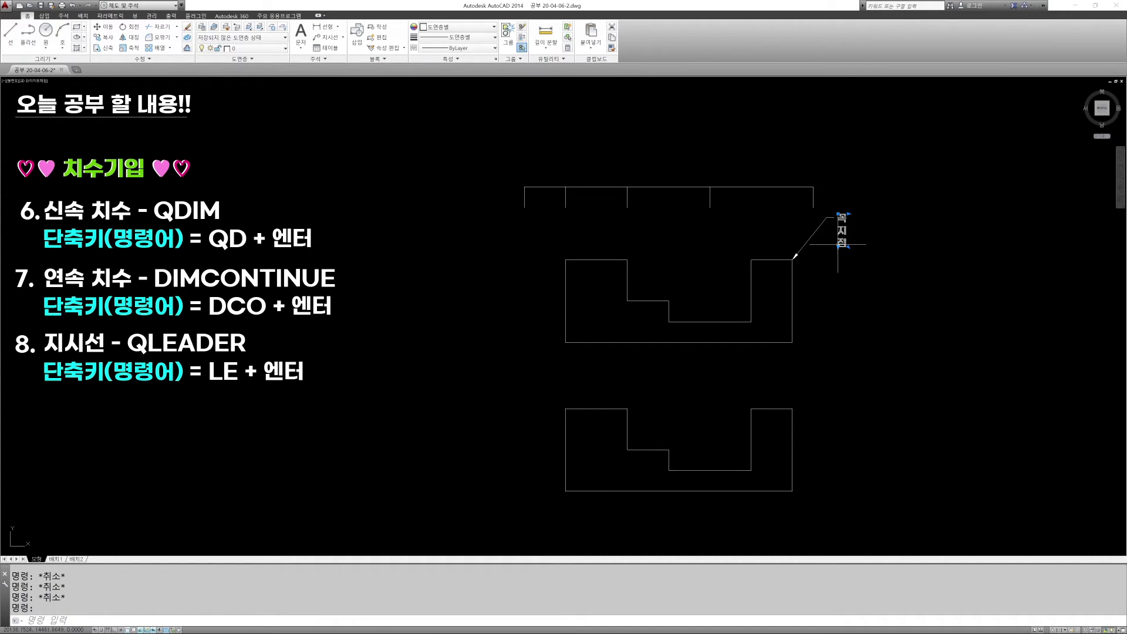
click(848, 214)
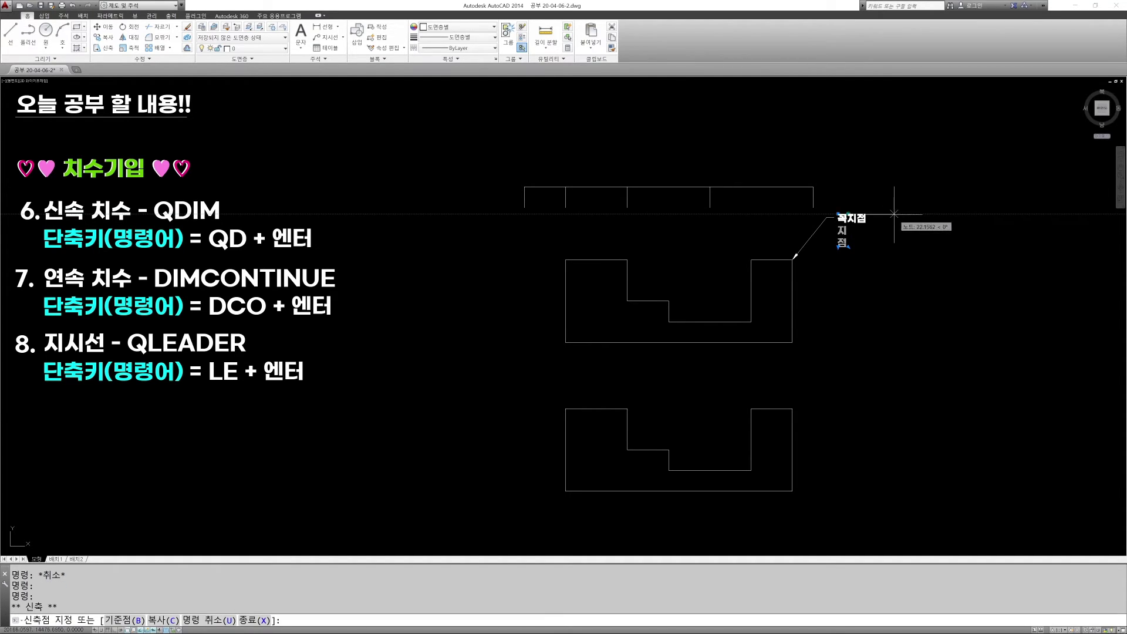
key(Escape)
key(Escape)
key(Escape)
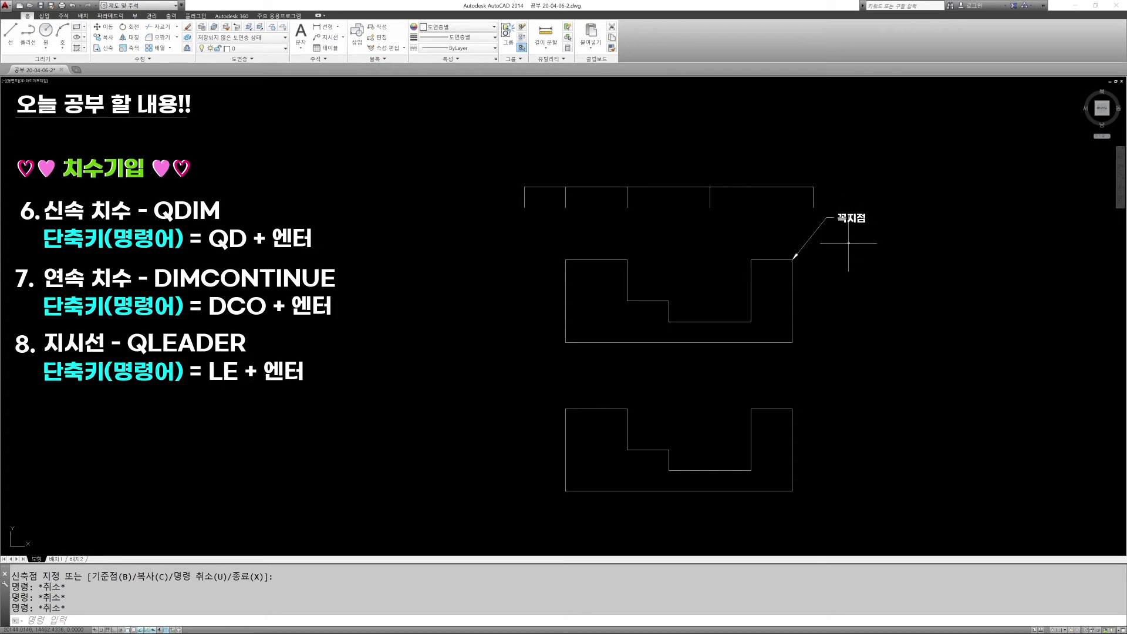
key(Escape)
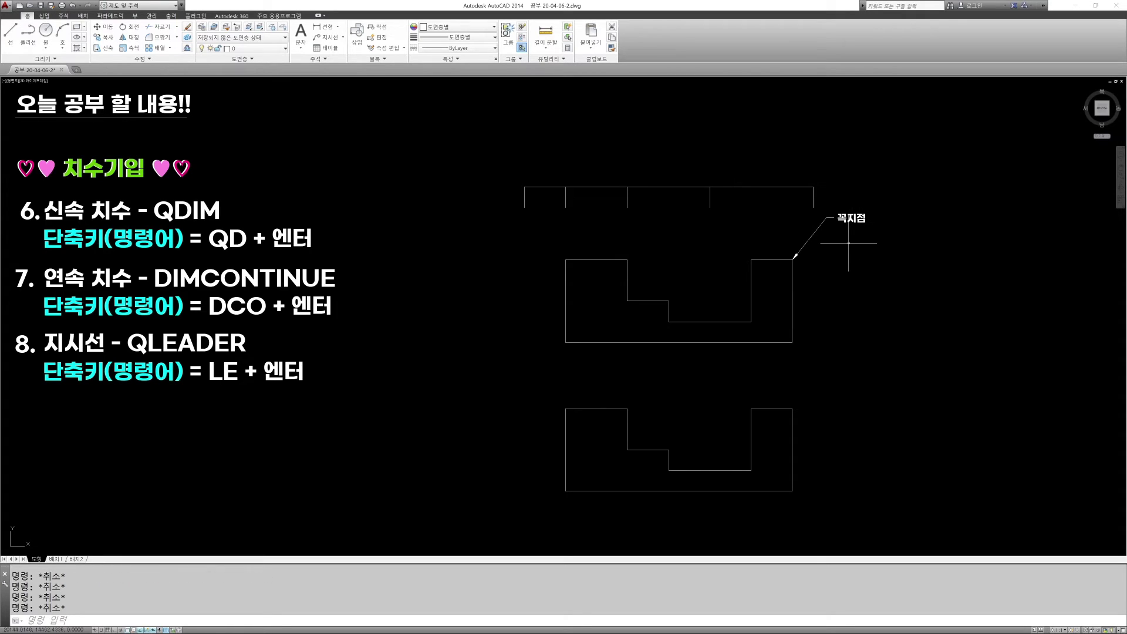
Erase the leader and its "꼭지점" text beside the upper stepped shape.
text(e)
key(Return)
click(898, 271)
click(824, 207)
key(Return)
key(Escape)
key(Escape)
key(Escape)
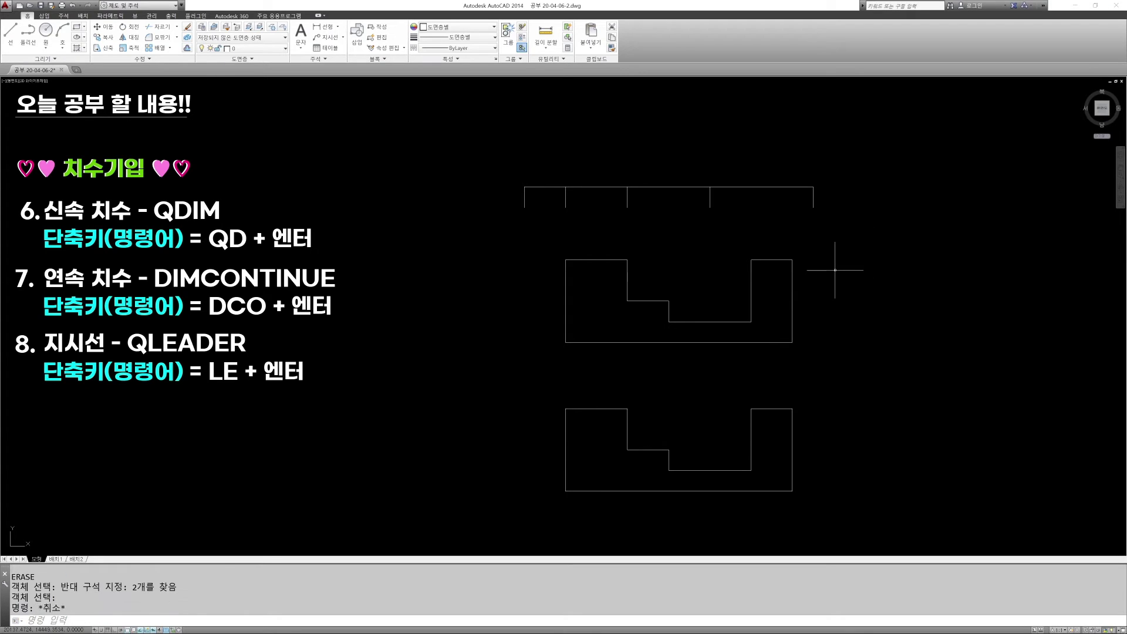
Draw a QLEADER from the upper stepped shape's bottom-right corner diagonally upward, adding a horizontal segment with ortho turned on.
text(le)
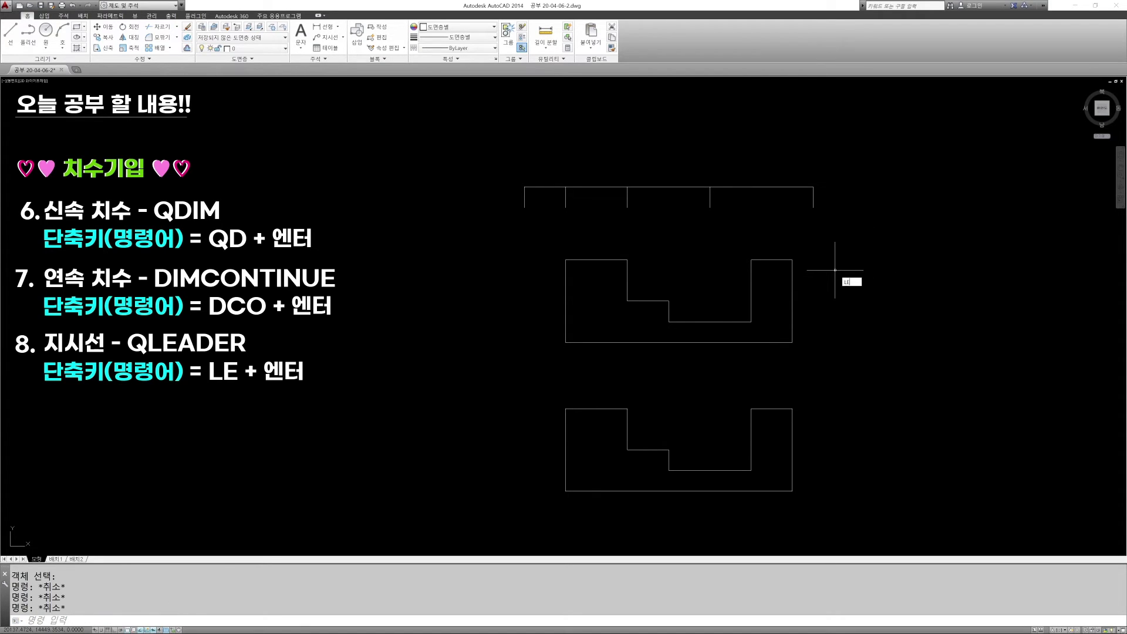
key(Return)
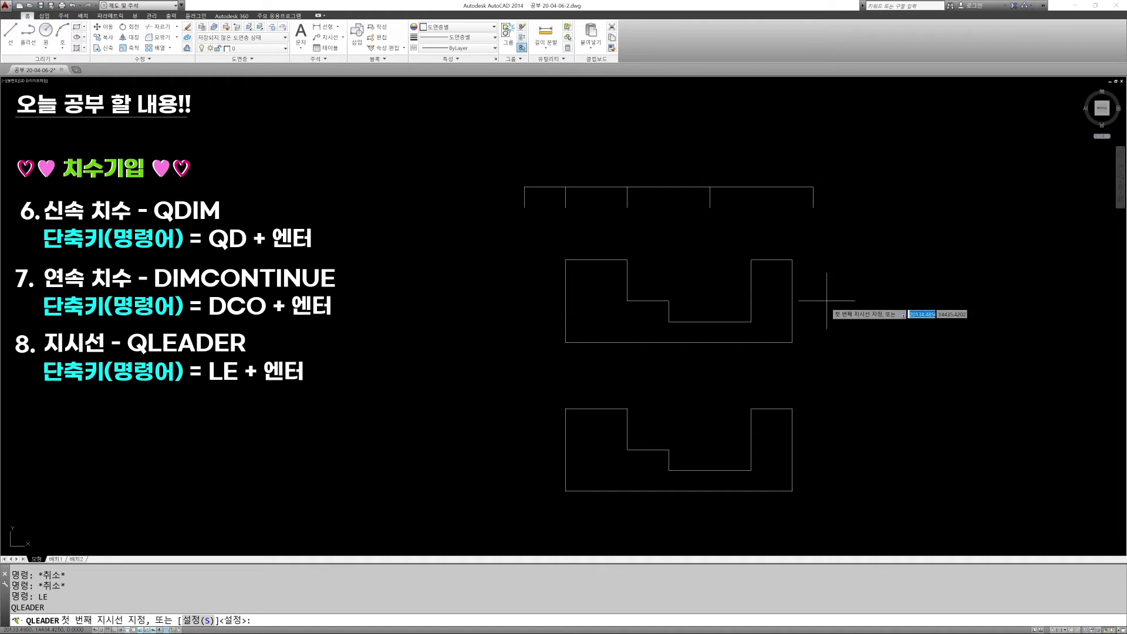
click(792, 343)
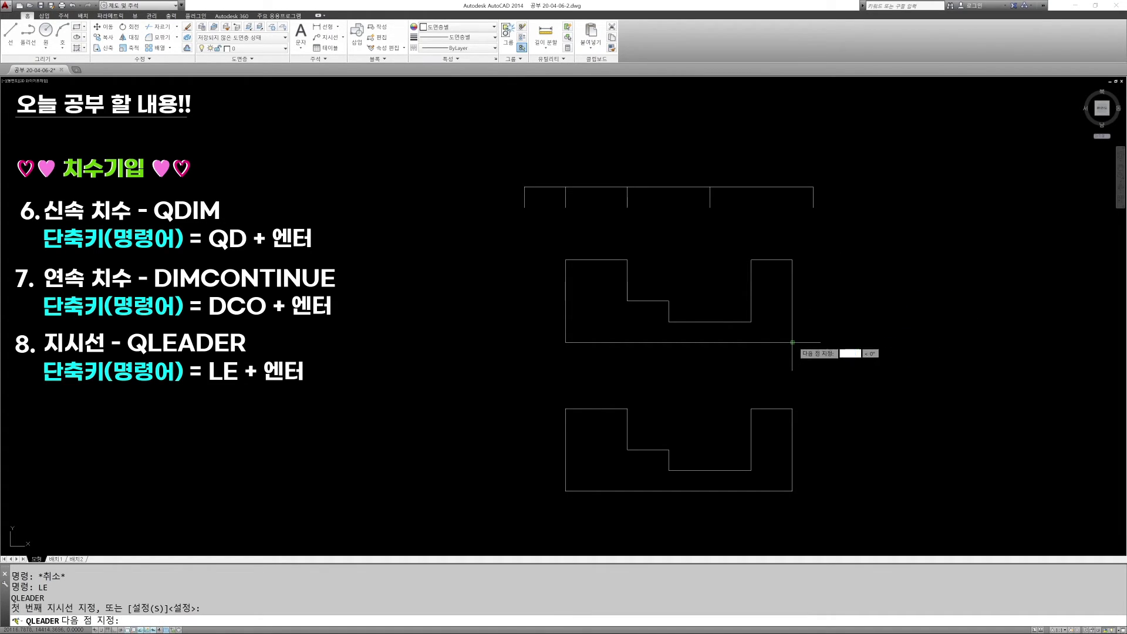
click(838, 280)
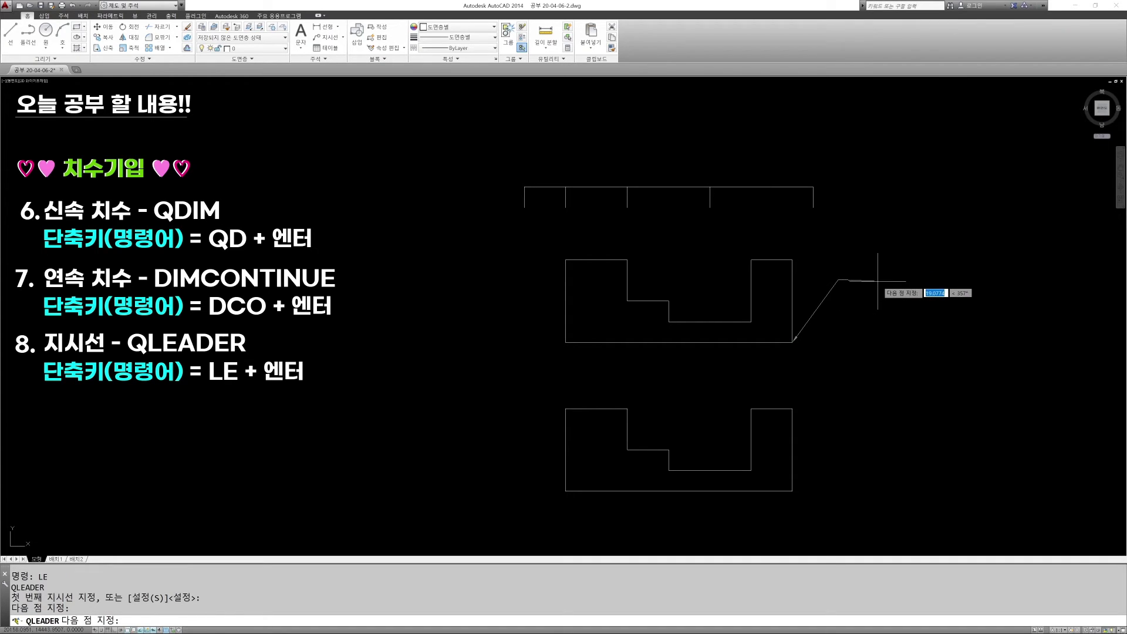
key(F8)
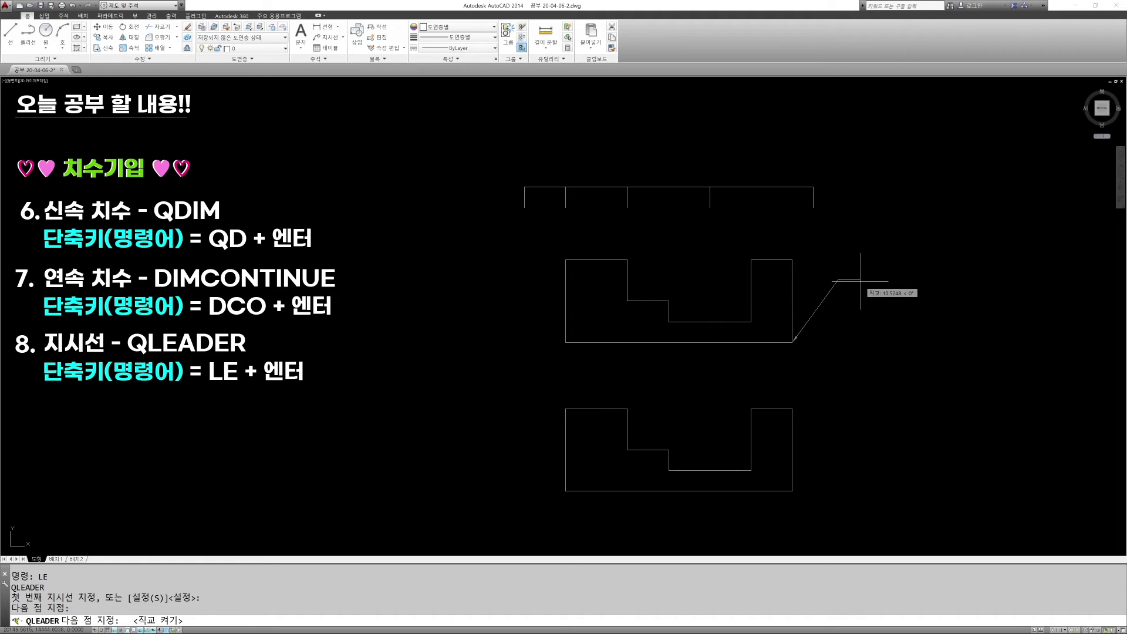
click(895, 293)
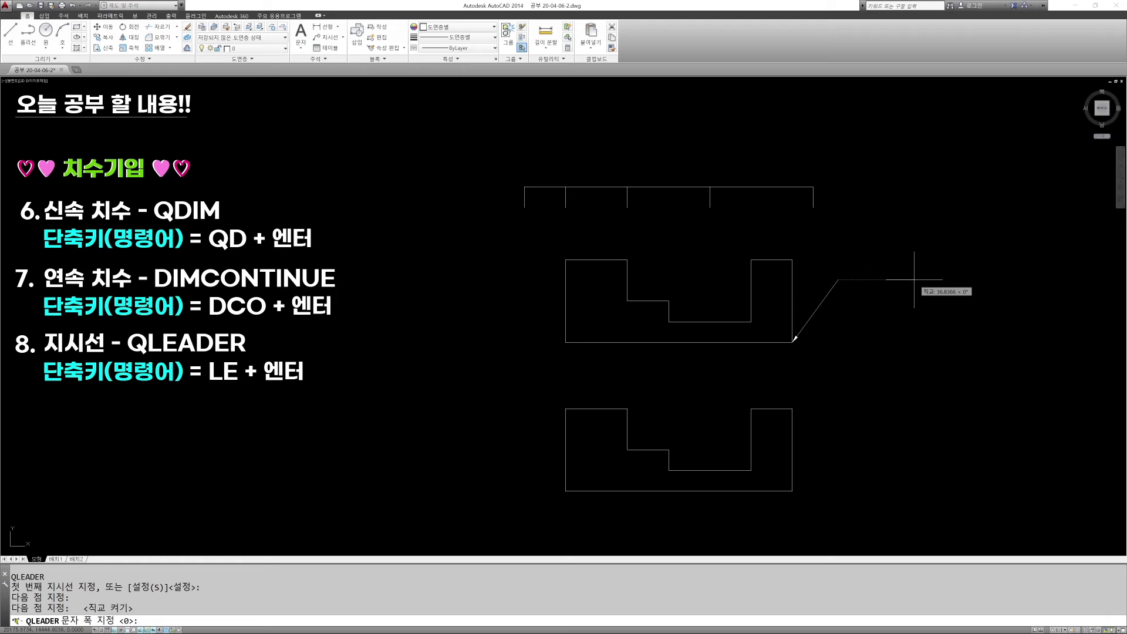
Set the leader's text width to 5 and enter two annotation lines, "또꼭지점" and "꼭지점".
text(5)
key(Return)
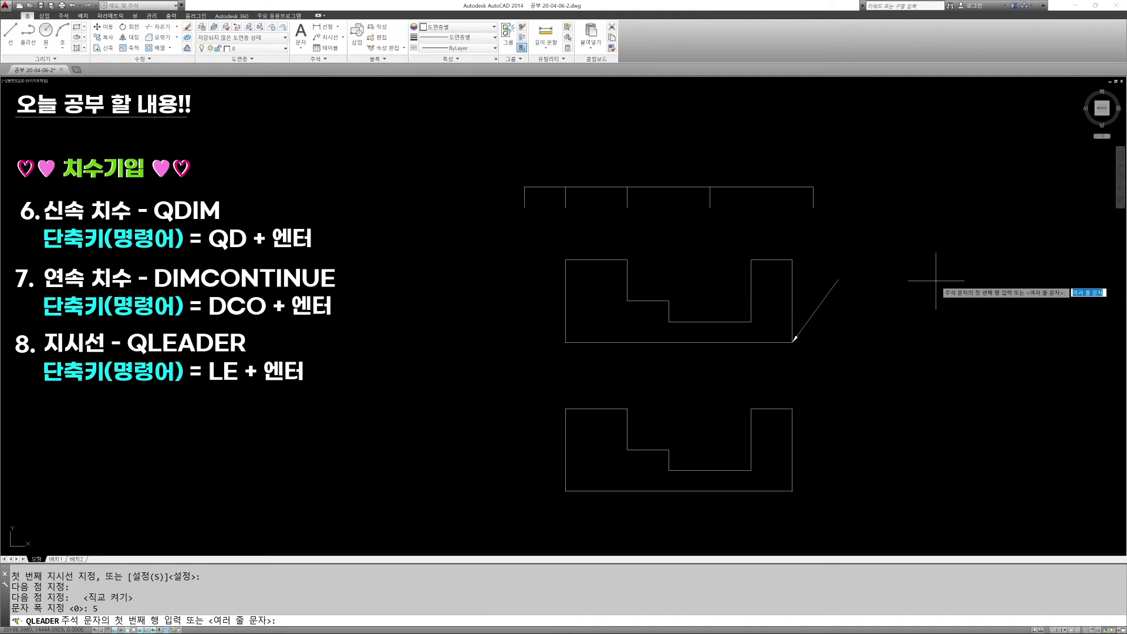
text(eH)
text(또)
text(꼭지점)
key(Return)
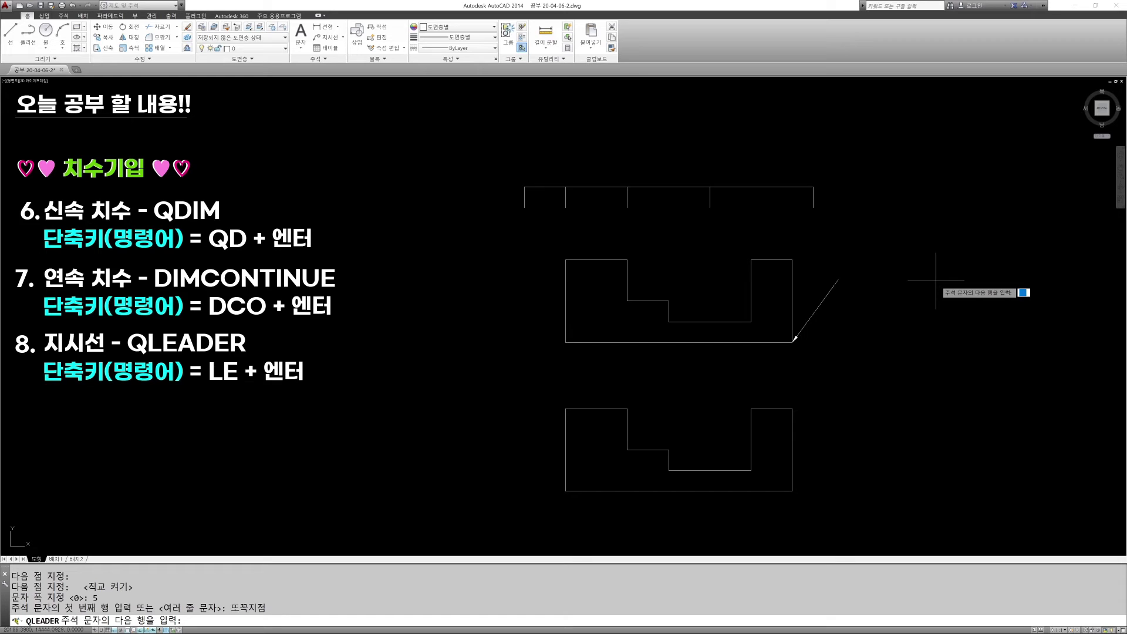
text(ㅗㄱ지점)
key(BackSpace)
key(BackSpace)
key(BackSpace)
text(ㄸㅗㄱ지저)
key(Return)
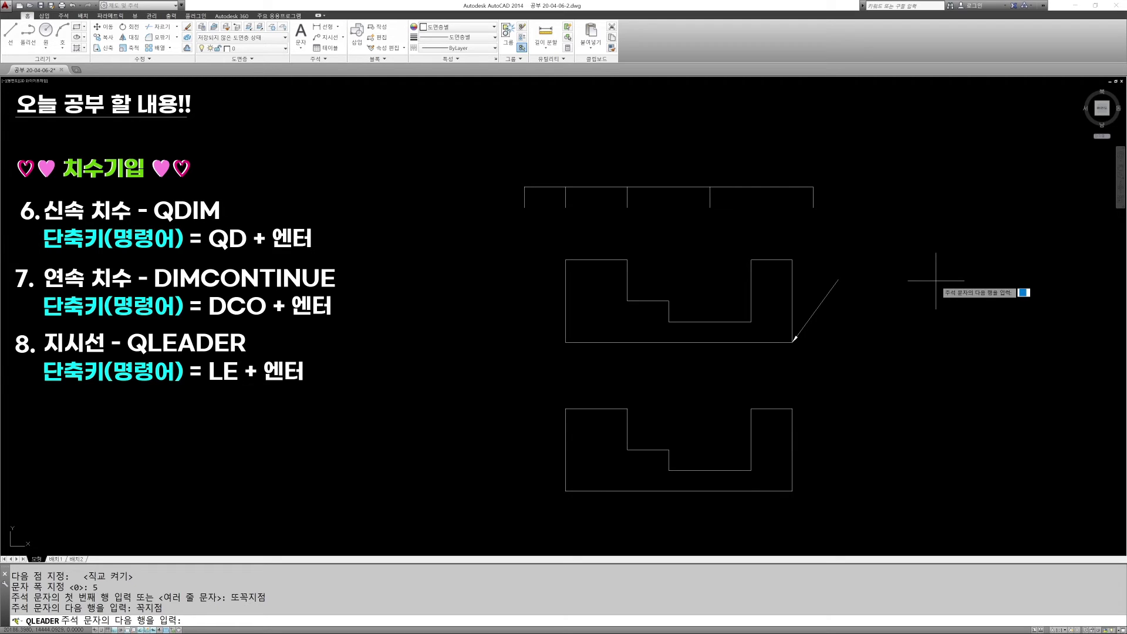
key(Return)
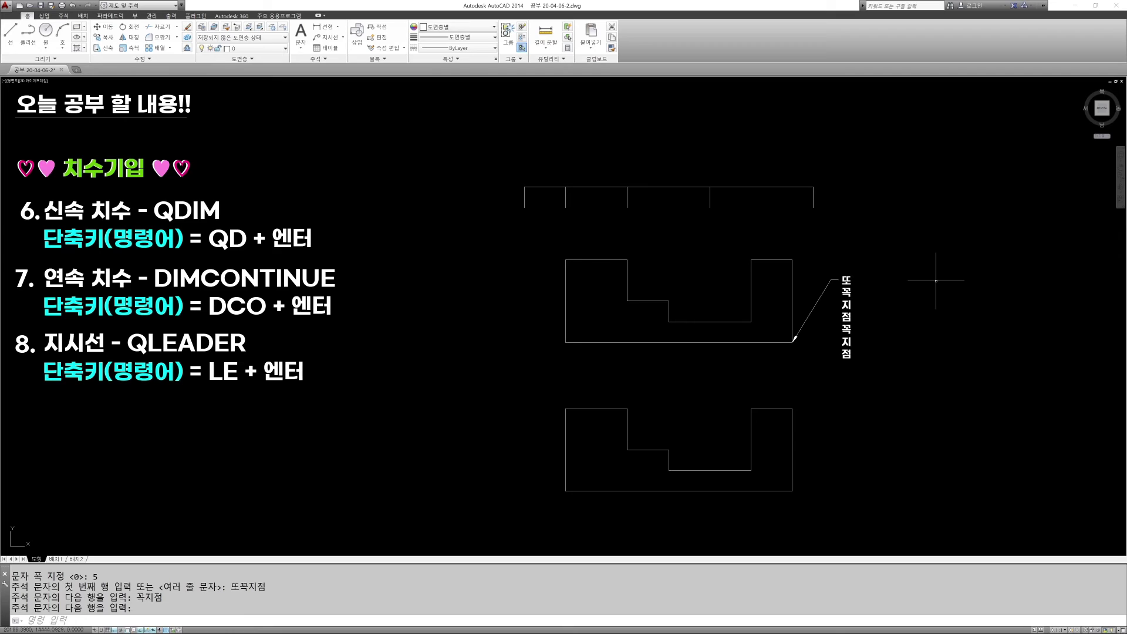
Stretch the two-line leader text's width to the right so that each annotation line fits on one row.
click(850, 340)
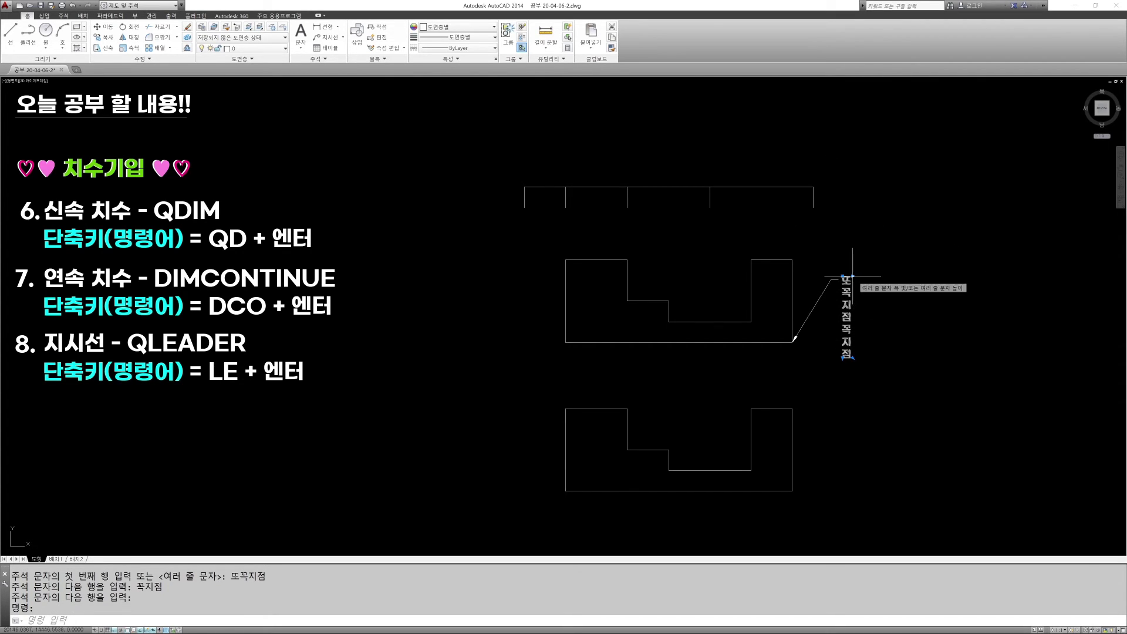
click(853, 276)
click(902, 278)
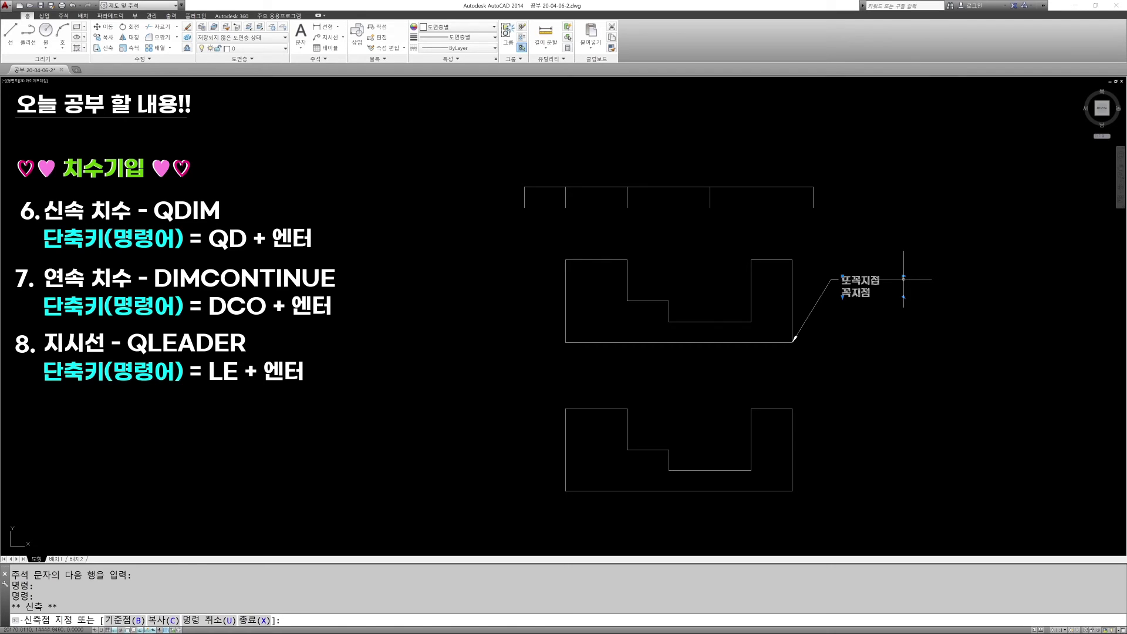
Cancel the pending width stretch and deselect the two-line leader text.
key(Escape)
key(Escape)
key(Escape)
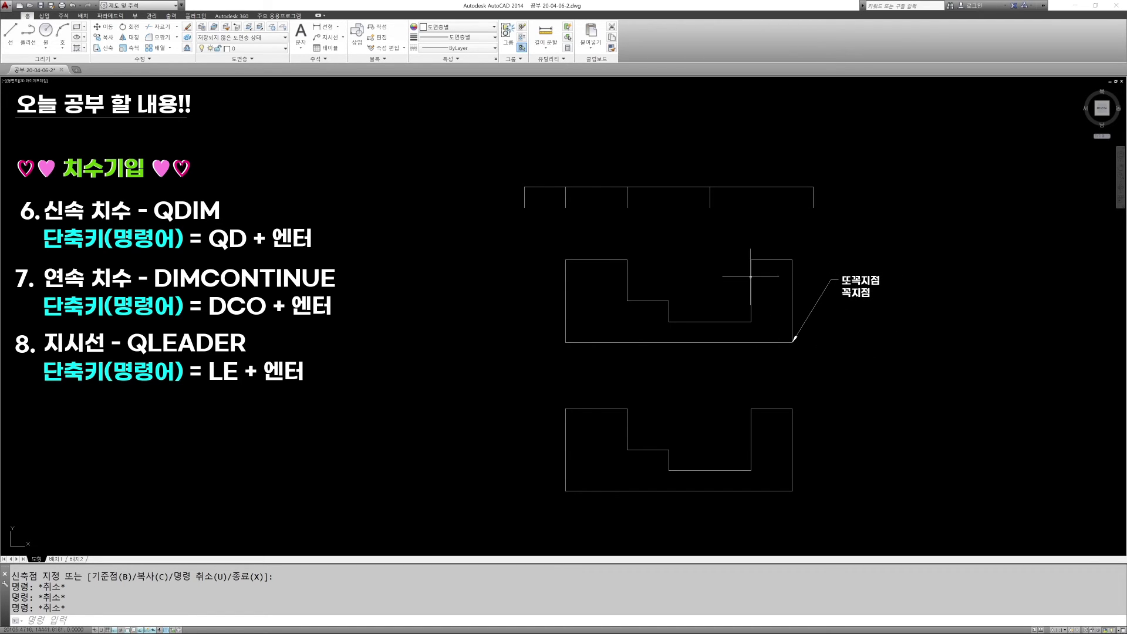
Draw a multileader from the lower stepped shape's top-right corner diagonally upward with ortho off, and enter the text "꼭지점".
click(323, 39)
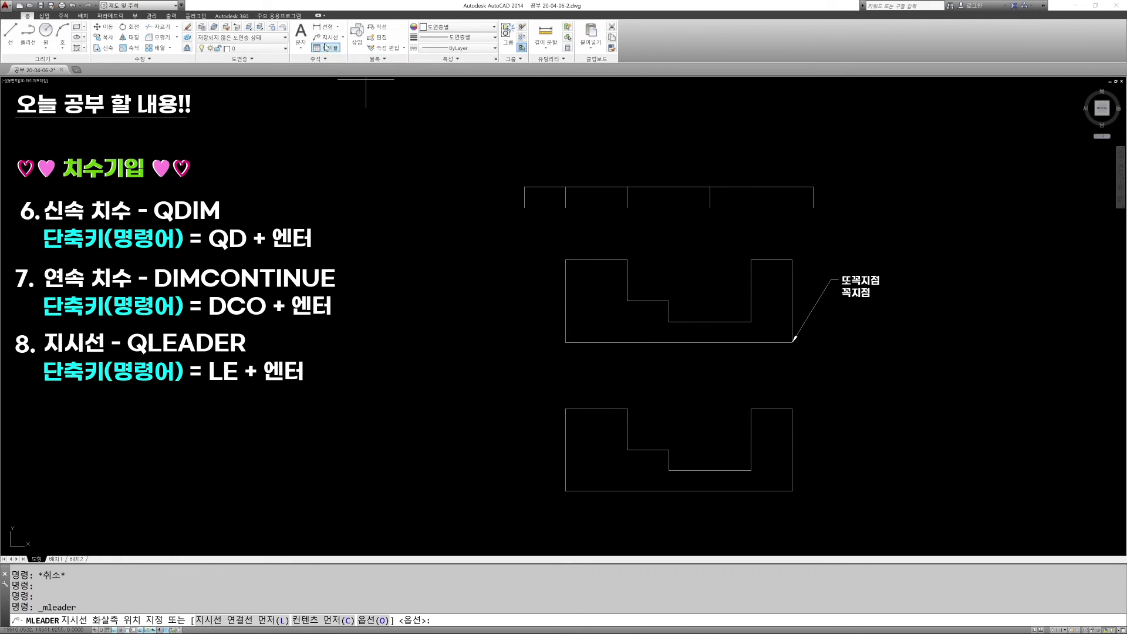
click(327, 38)
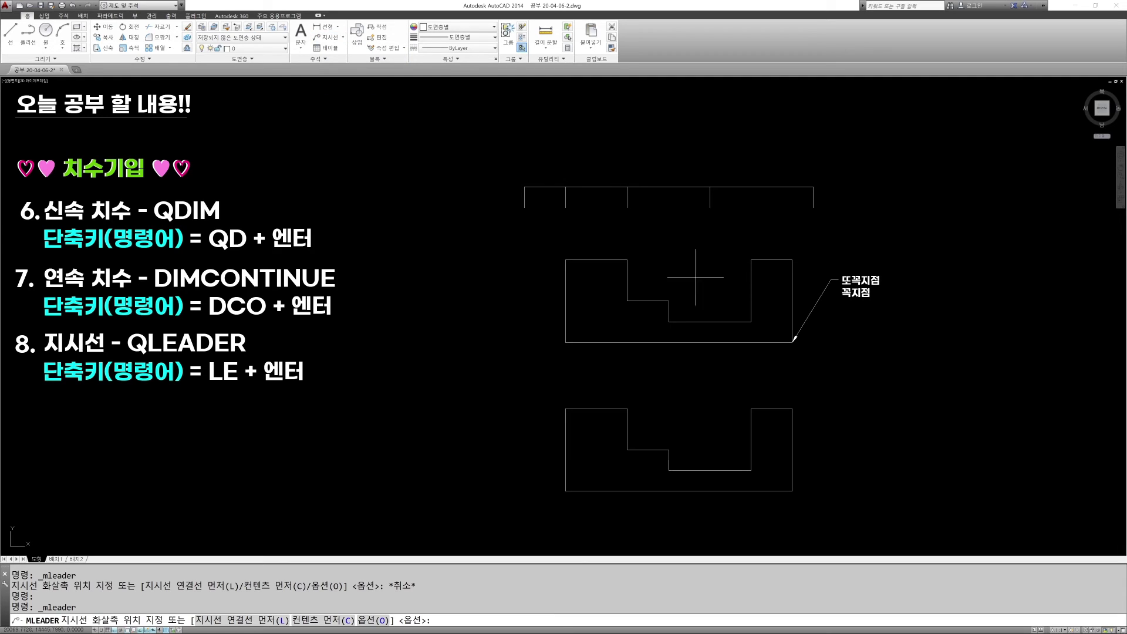
click(792, 409)
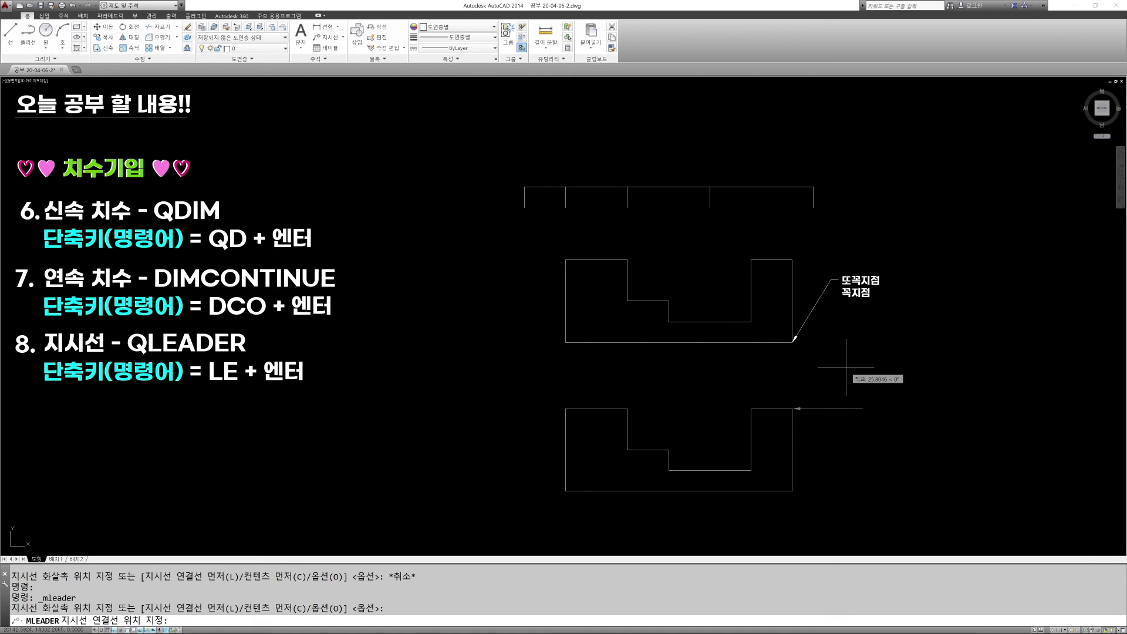
key(F8)
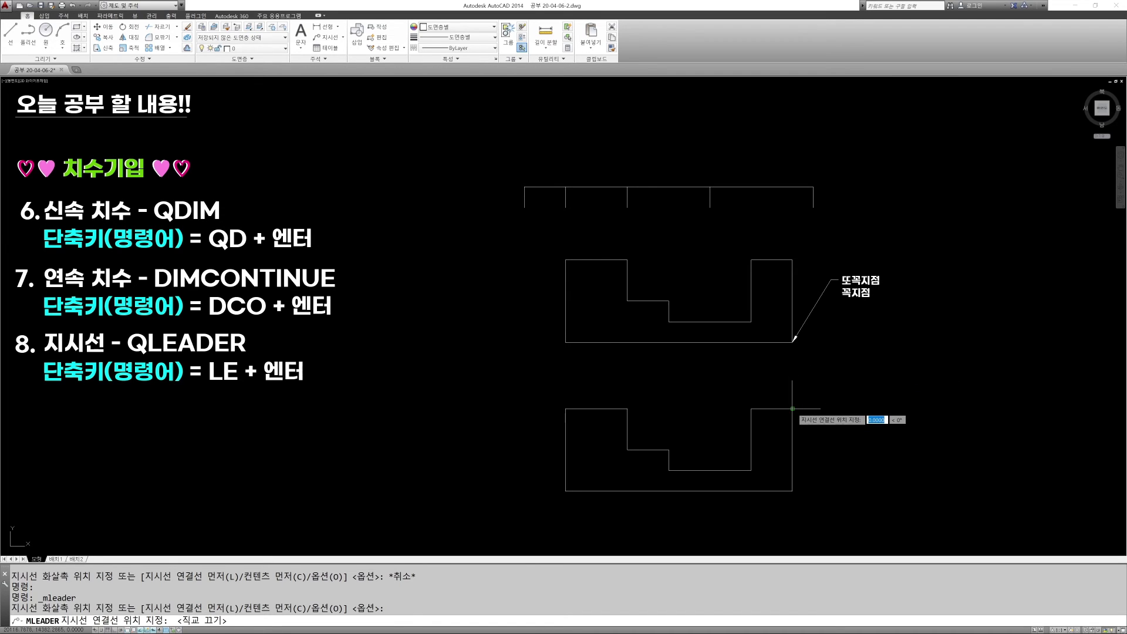
click(843, 359)
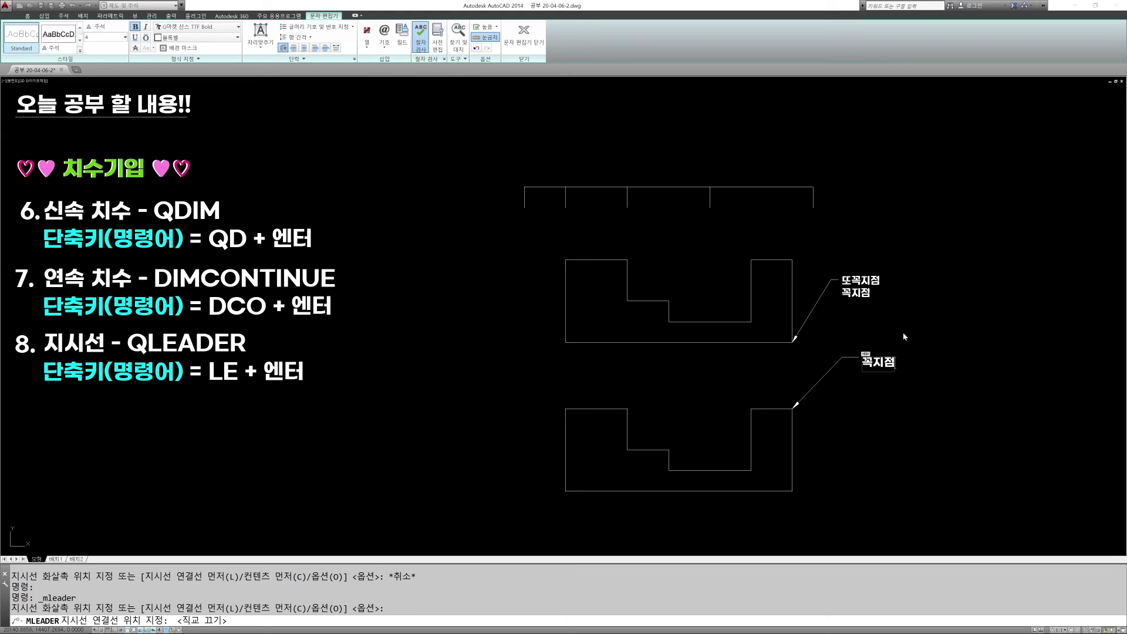
click(946, 415)
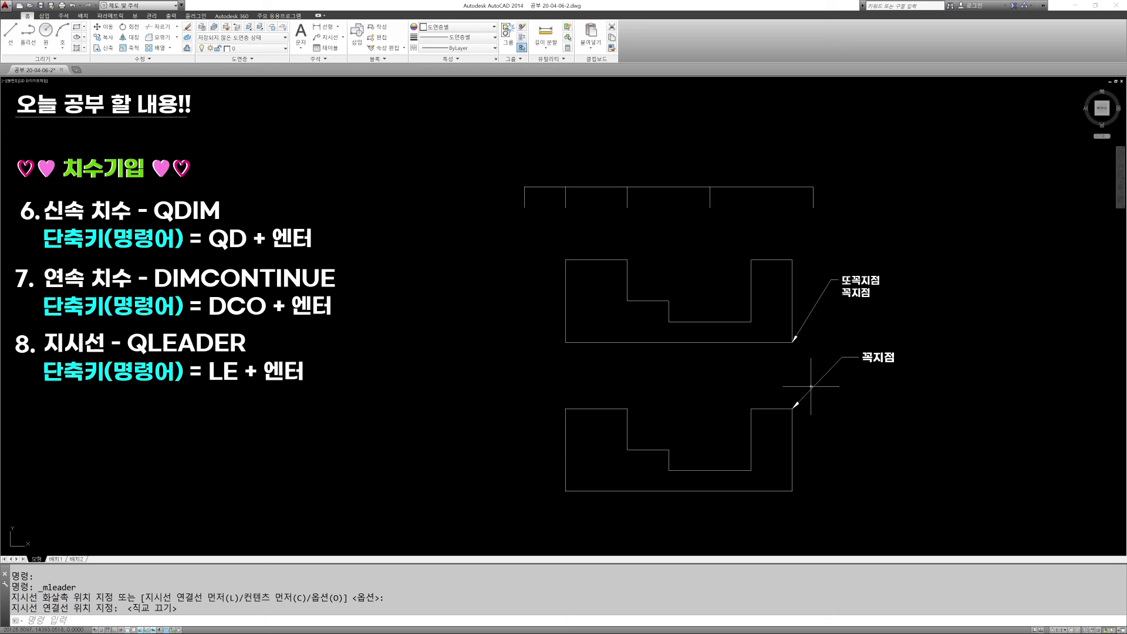
key(Escape)
key(Escape)
key(Escape)
click(998, 450)
click(863, 337)
key(Escape)
Erase the two-line leader, its text, and the "꼭지점" multileader beside the stepped shapes.
text(E)
key(Return)
click(944, 453)
click(803, 266)
key(Return)
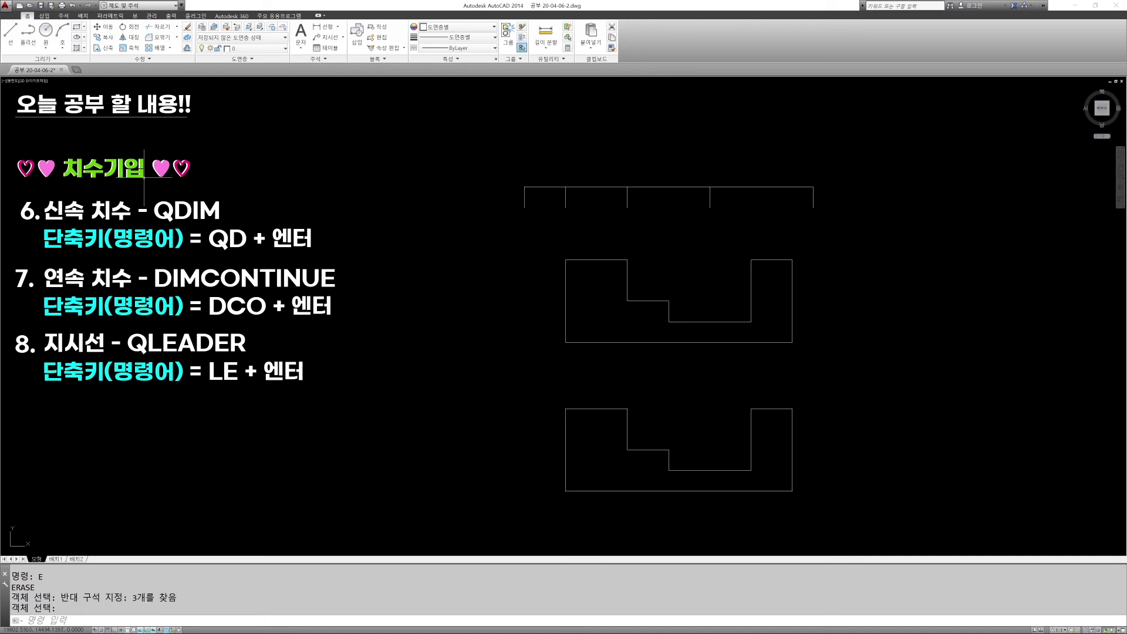
click(338, 27)
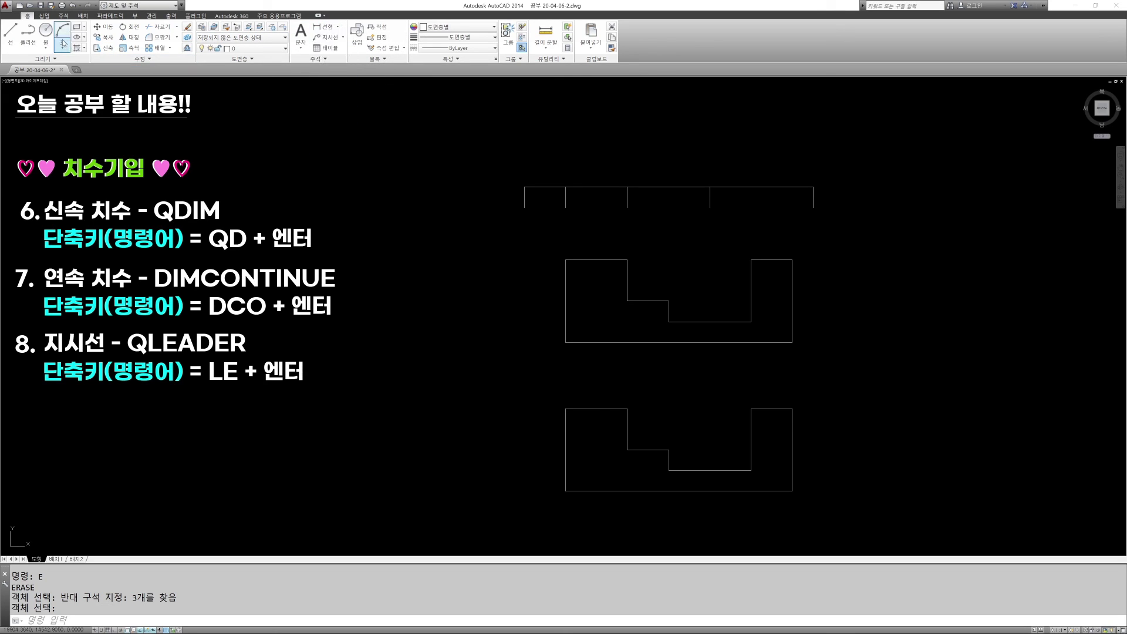
click(60, 16)
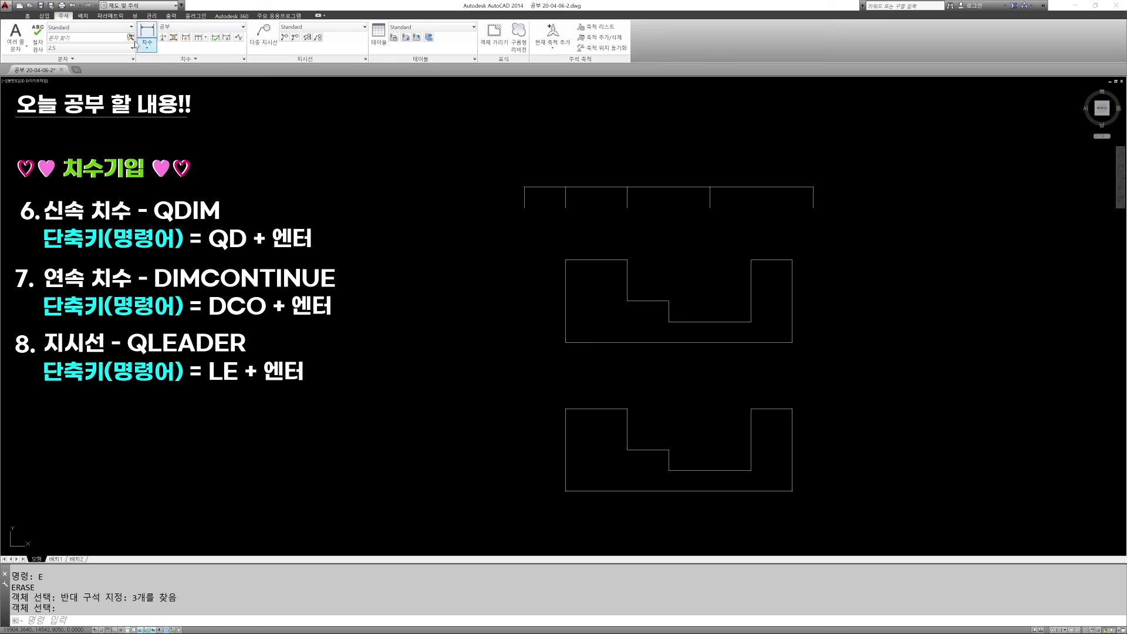
click(147, 45)
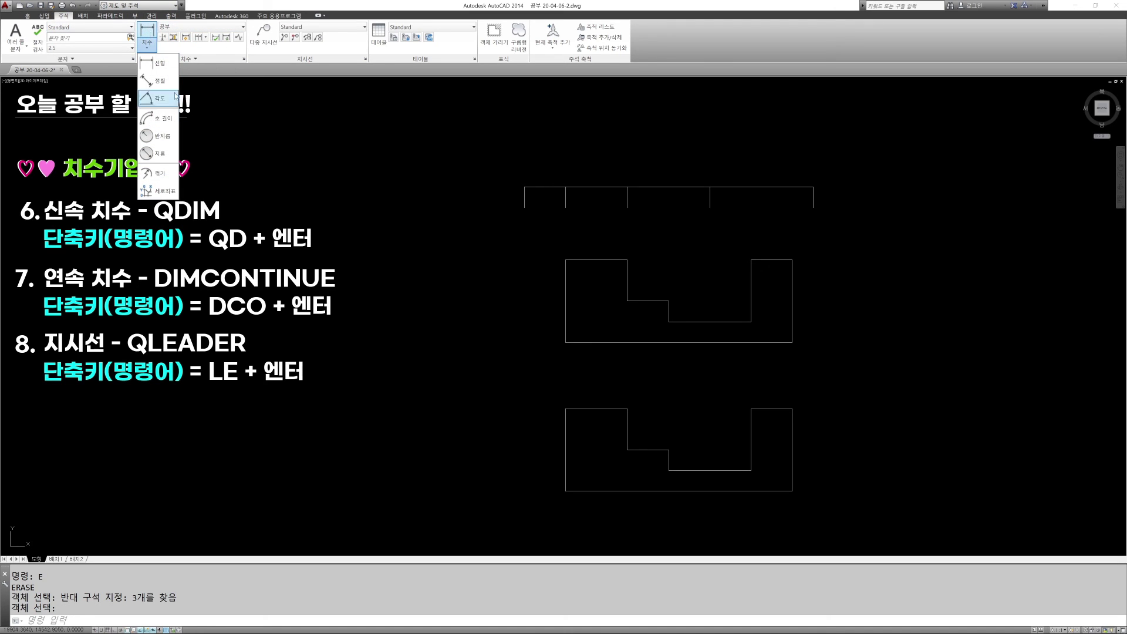
click(214, 75)
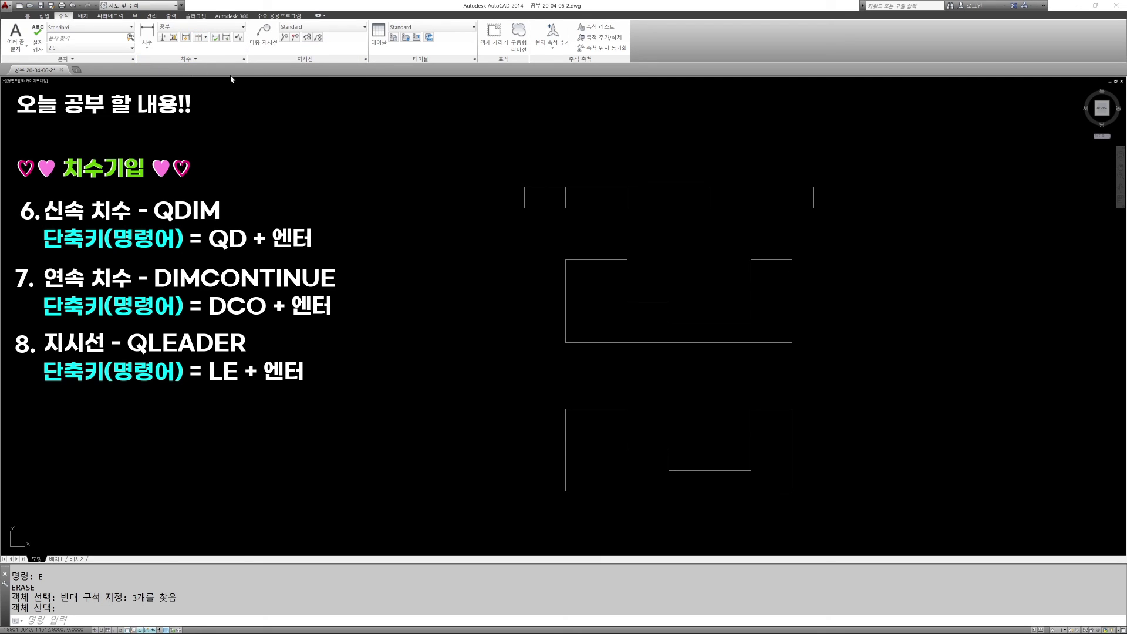
click(27, 16)
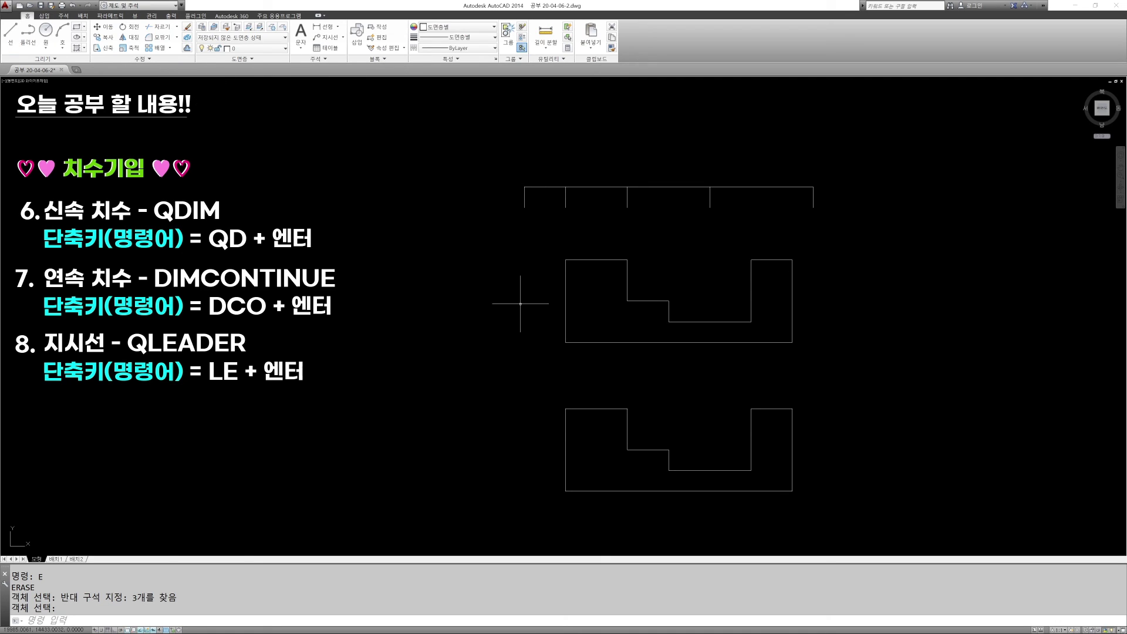